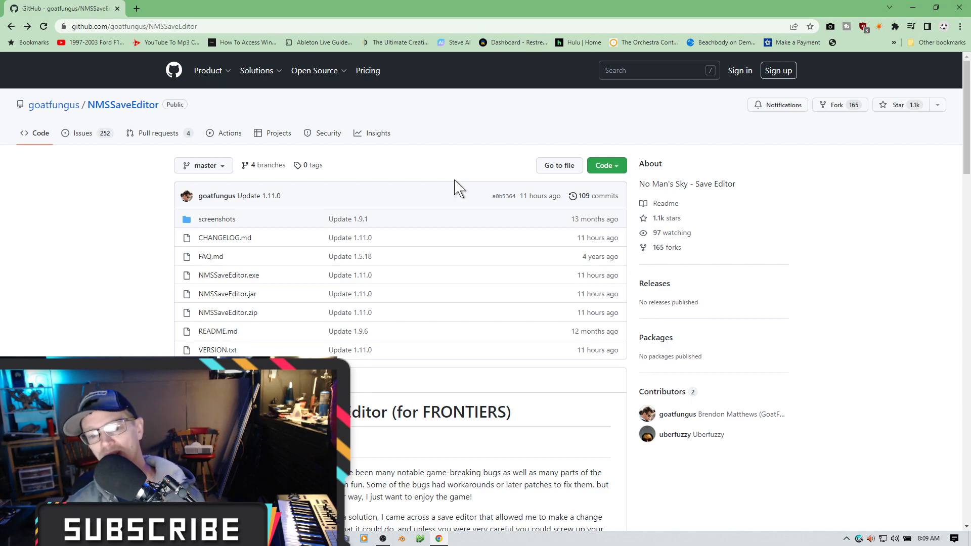
# - Download the goatfungus NMSSaveEditor repository from its GitHub page as a ZIP archive
pyautogui.scroll(-15, 459, 189)
pyautogui.scroll(15, 677, 196)
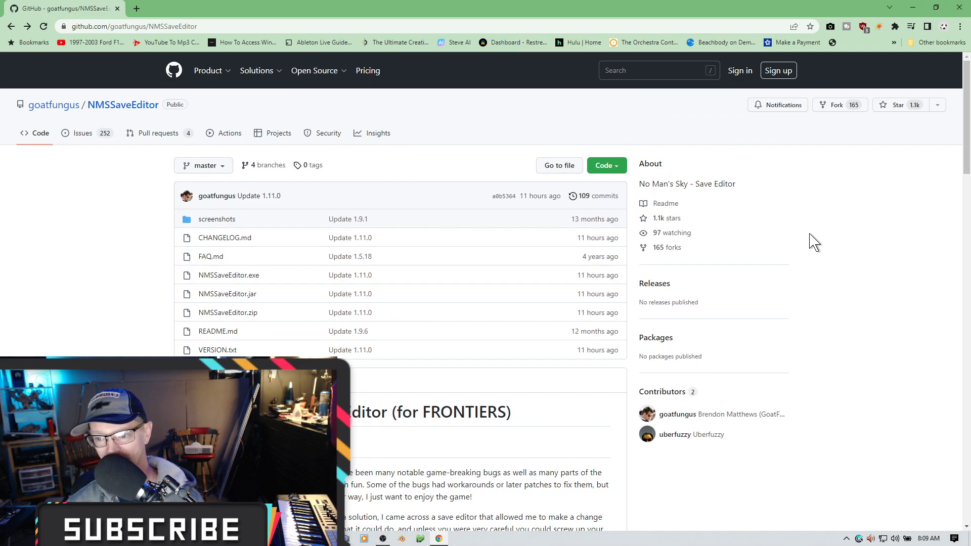
pyautogui.click(608, 171)
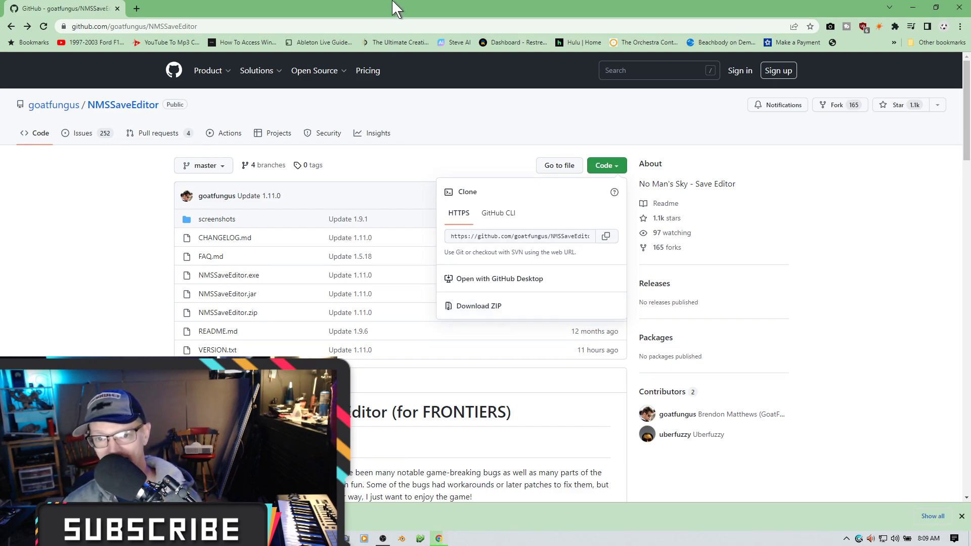
pyautogui.moveTo(392, 5); pyautogui.dragTo(970, 193)
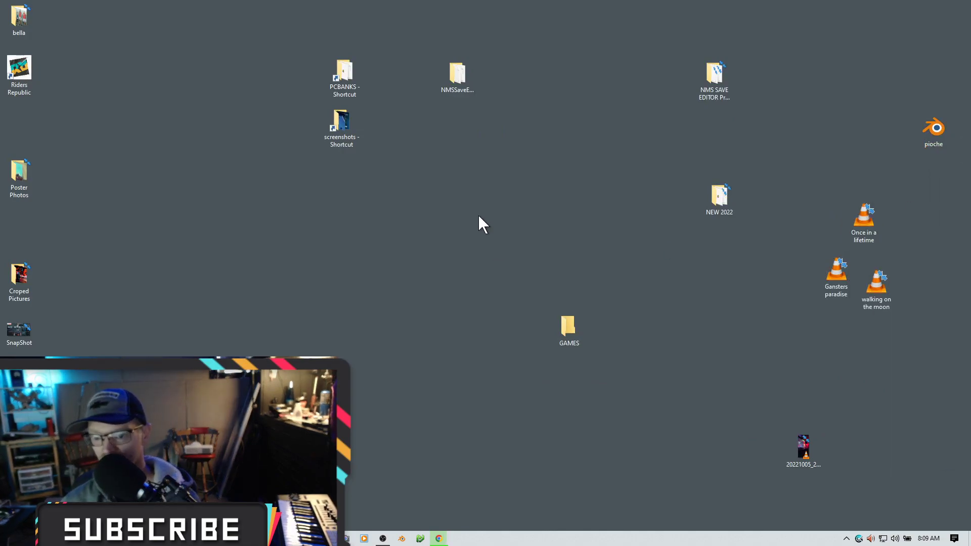
pyautogui.rightClick(508, 194)
pyautogui.moveTo(451, 280)
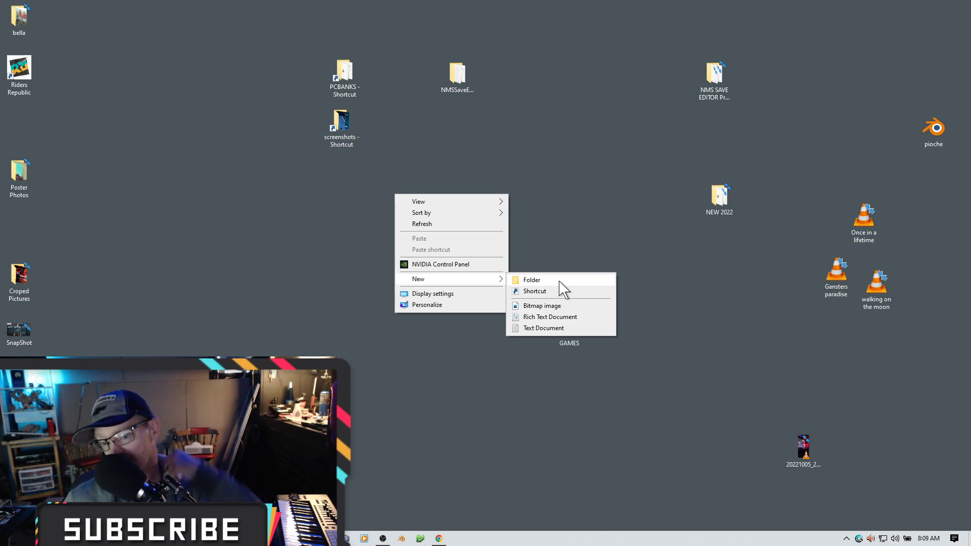
pyautogui.click(600, 134)
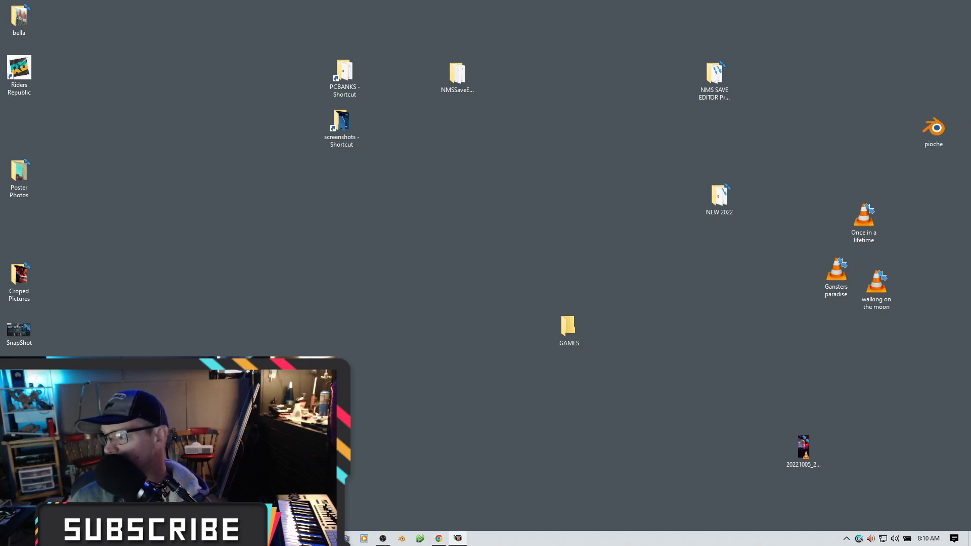
pyautogui.moveTo(374, 545); pyautogui.dragTo(356, 1)
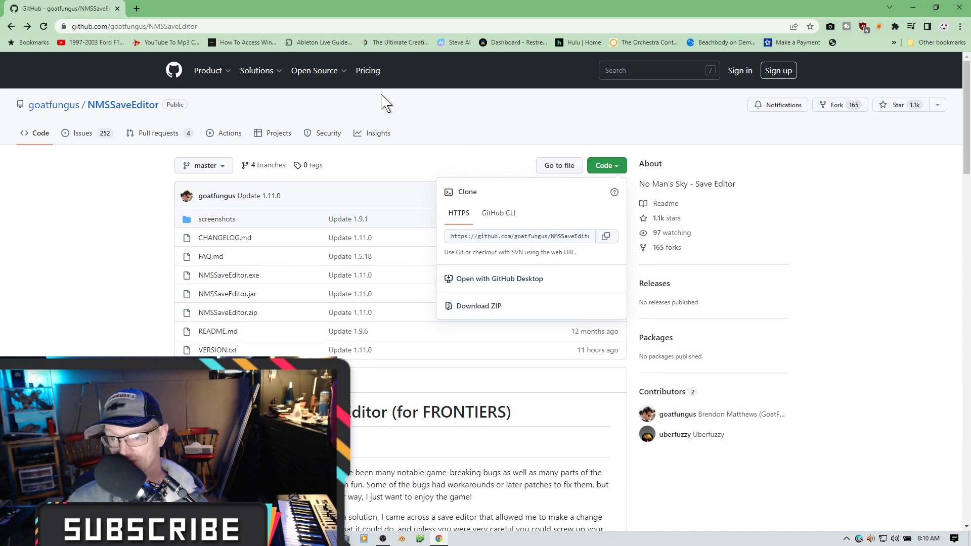
# - Open the NMSSaveEditor-master archive from the Downloads folder in IZArc and dismiss its comments window
pyautogui.hotkey('alt', 'Tab')
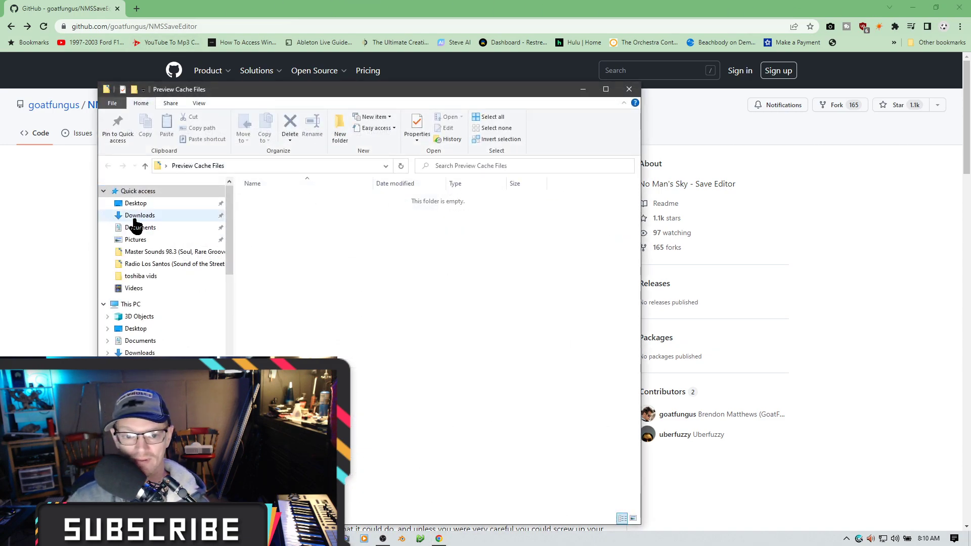
pyautogui.click(137, 216)
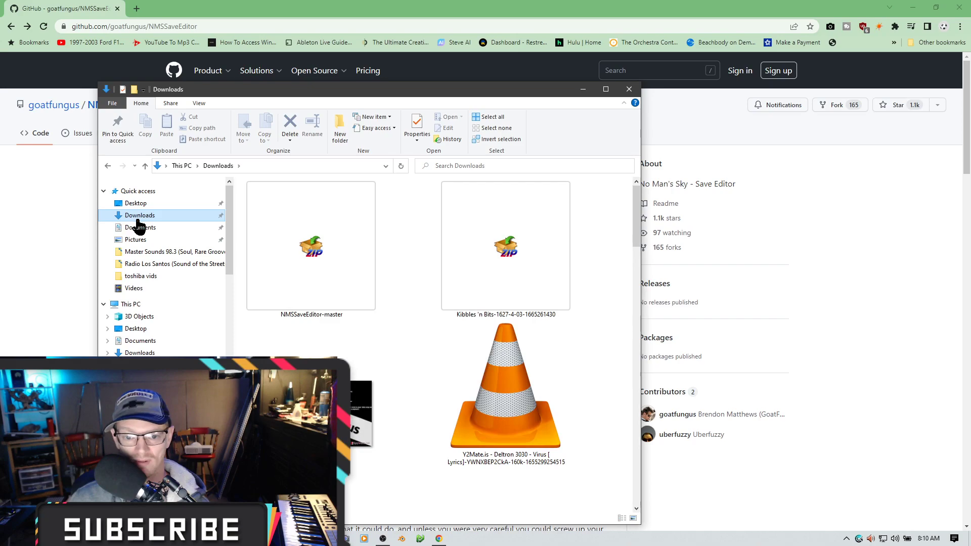
pyautogui.doubleClick(306, 253)
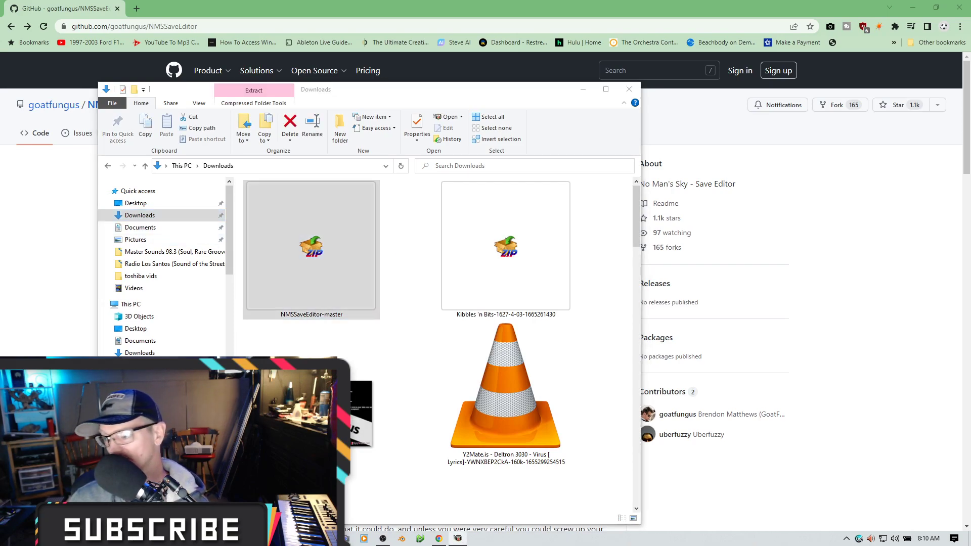
pyautogui.moveTo(733, 150); pyautogui.dragTo(515, 150)
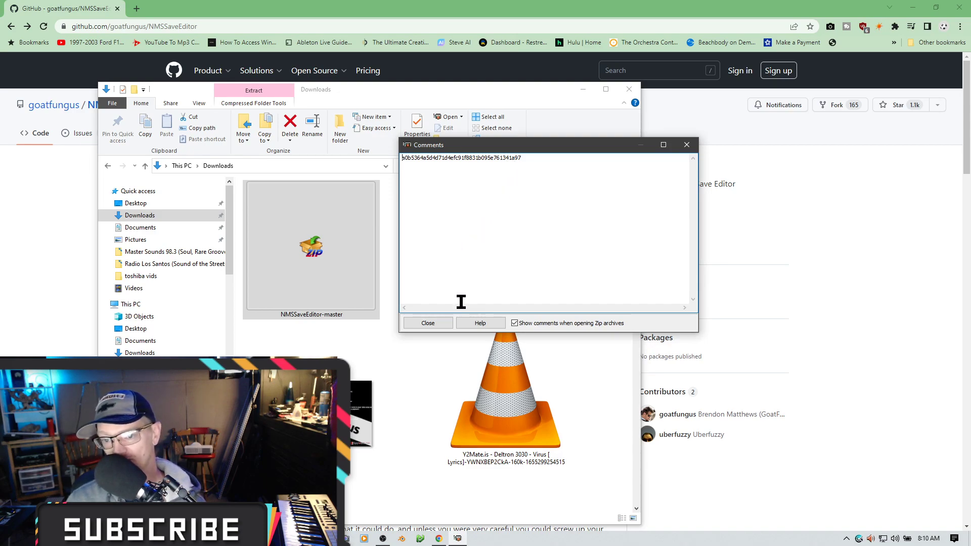
pyautogui.click(444, 326)
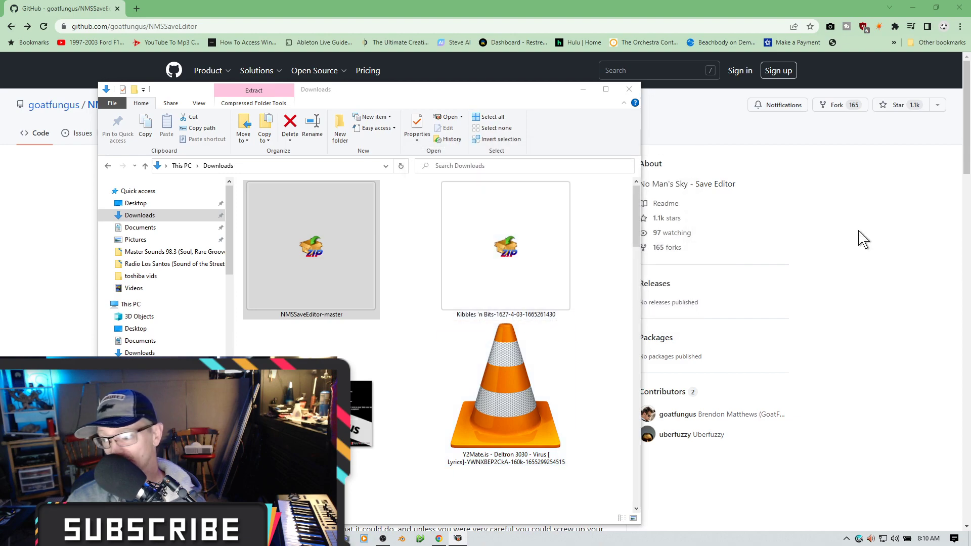
pyautogui.moveTo(514, 115); pyautogui.dragTo(455, 118)
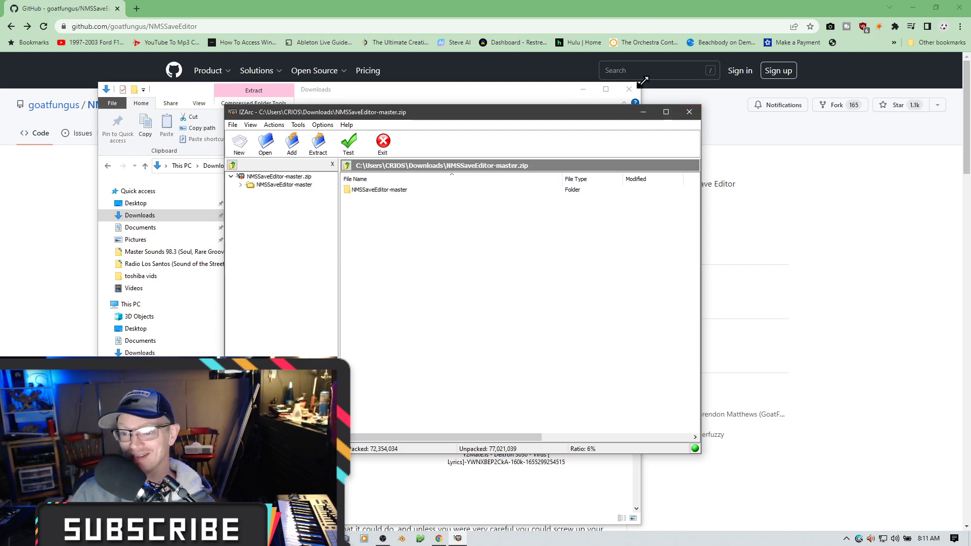
# - Close the browser and the Downloads window, keeping the archive window open on the desktop
pyautogui.click(959, 7)
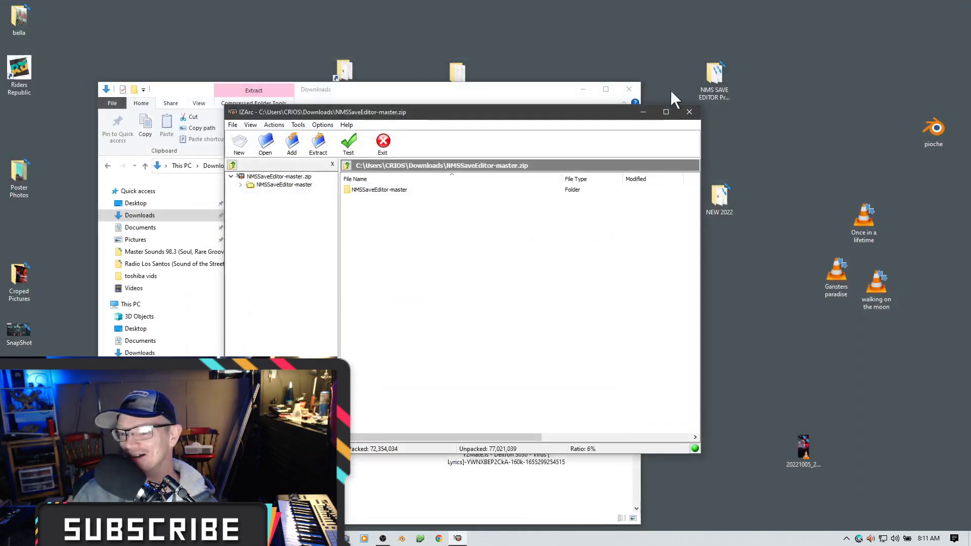
pyautogui.moveTo(426, 115); pyautogui.dragTo(691, 170)
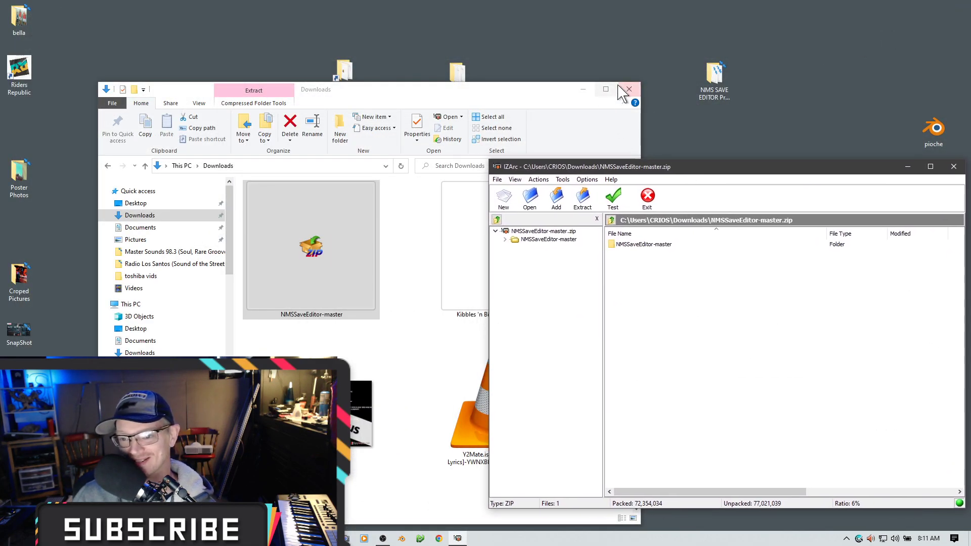
pyautogui.click(629, 89)
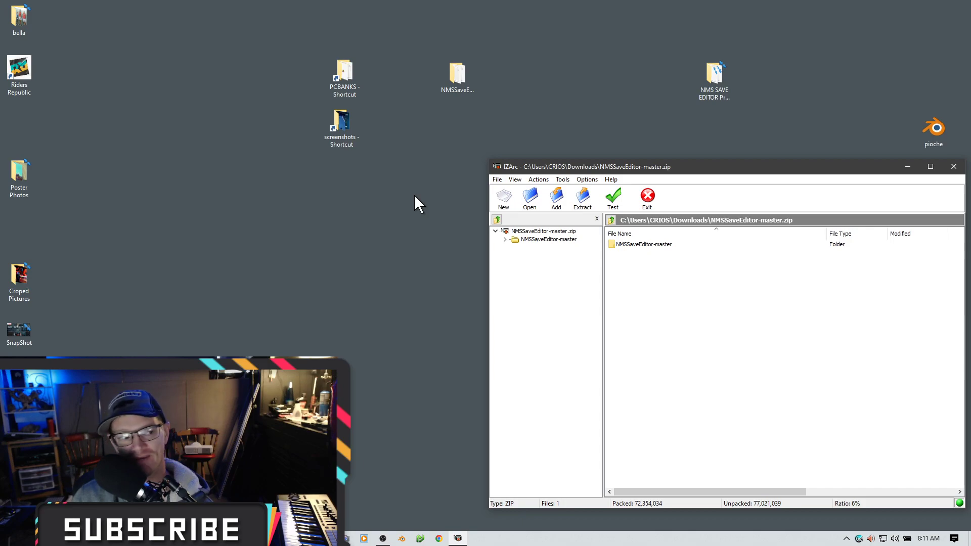
# - Open the existing NMSSaveEditor folder on the desktop and arrange it side by side with the archive window
pyautogui.doubleClick(466, 78)
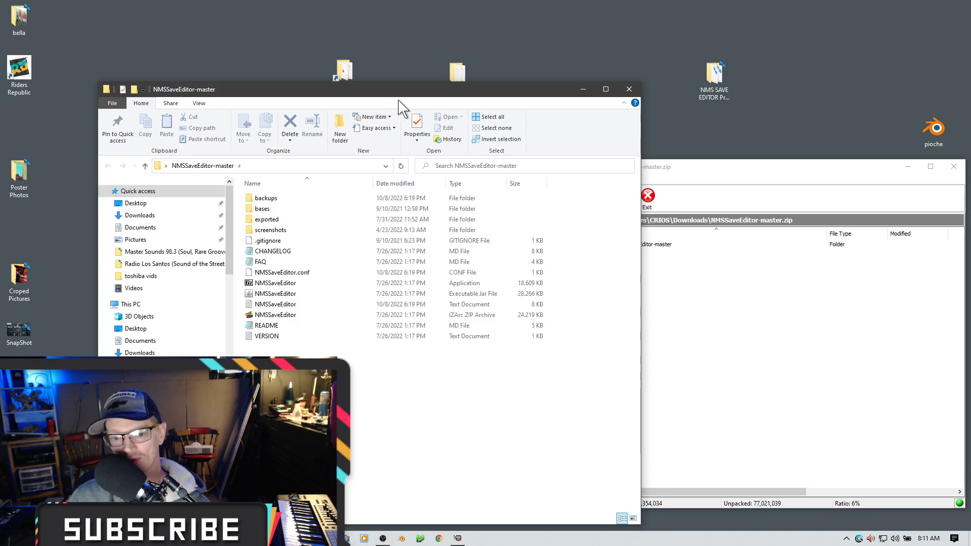
pyautogui.moveTo(417, 93); pyautogui.dragTo(325, 19)
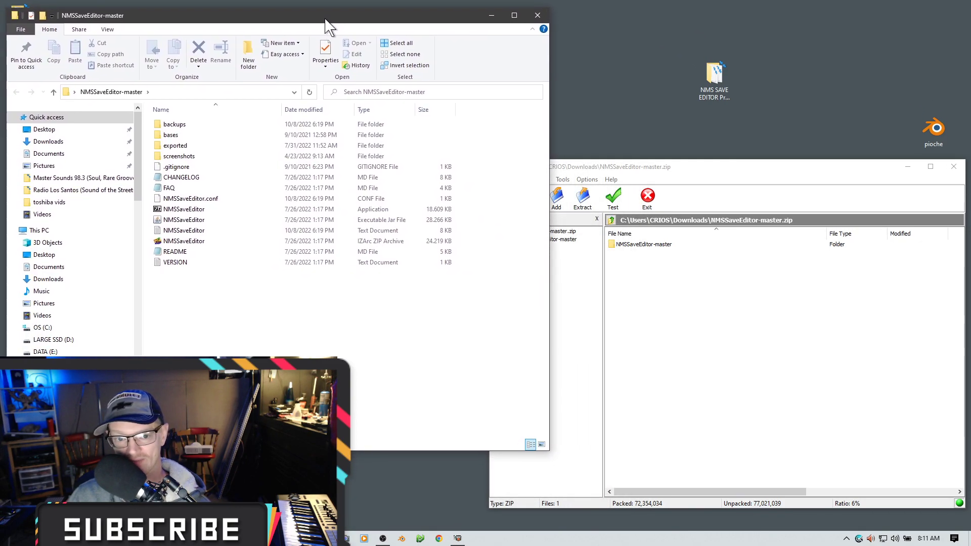
pyautogui.moveTo(551, 144); pyautogui.dragTo(448, 145)
pyautogui.moveTo(708, 160); pyautogui.dragTo(753, 44)
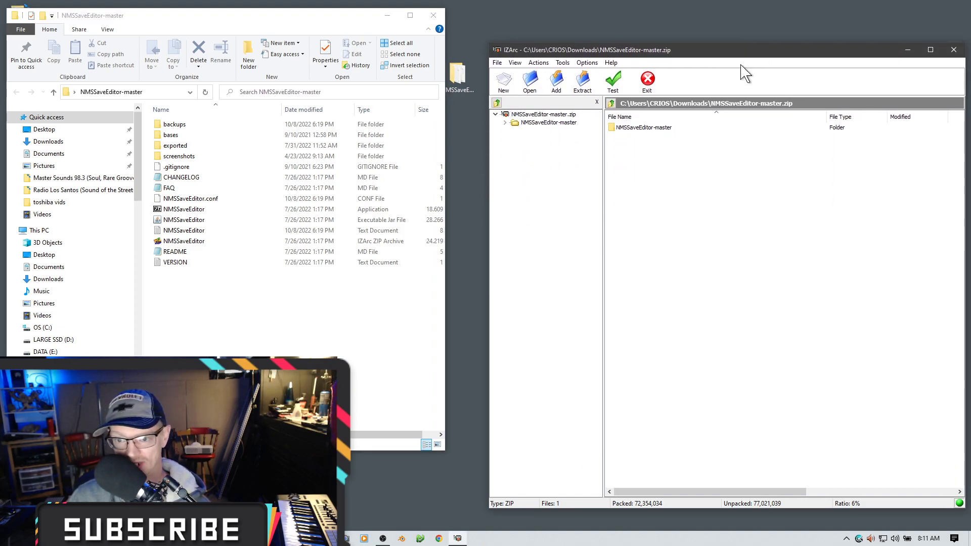
# - Extract everything inside the archive's NMSSaveEditor-master folder into the existing folder, replacing the files with the same names, and close the archive
pyautogui.doubleClick(633, 130)
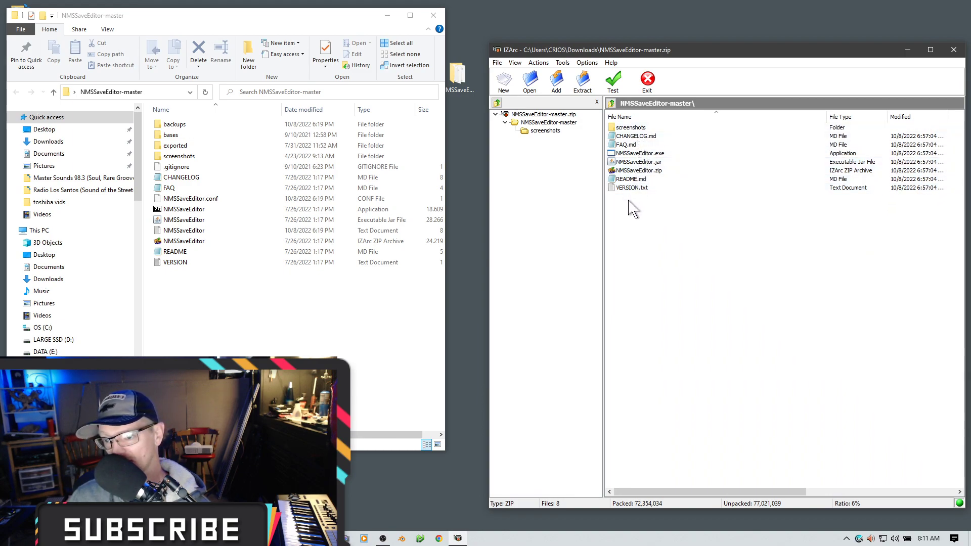
pyautogui.moveTo(624, 209); pyautogui.dragTo(192, 240)
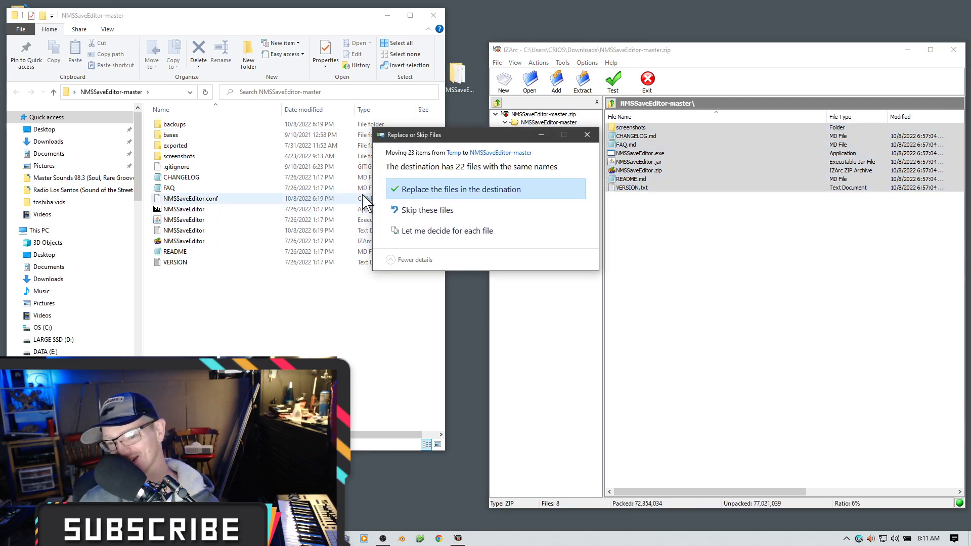
pyautogui.click(427, 192)
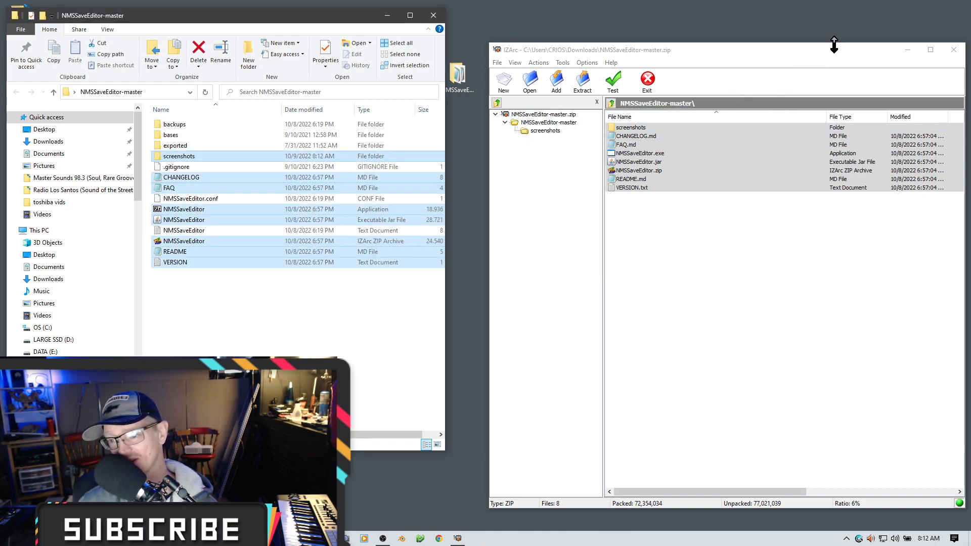
pyautogui.moveTo(839, 53); pyautogui.dragTo(696, 64)
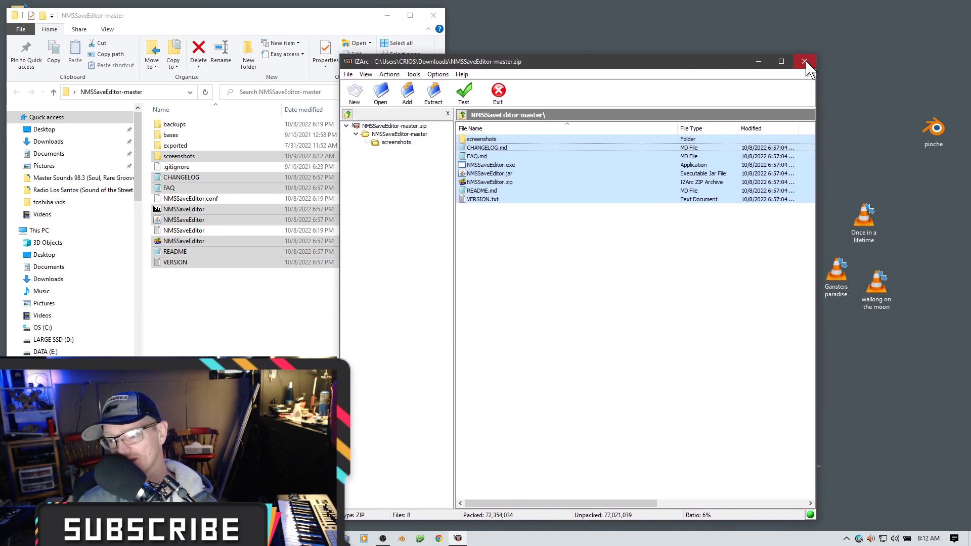
pyautogui.click(809, 60)
# - Launch the NMSSaveEditor executable JAR file from the updated folder and reposition the editor window
pyautogui.moveTo(302, 21); pyautogui.dragTo(468, 66)
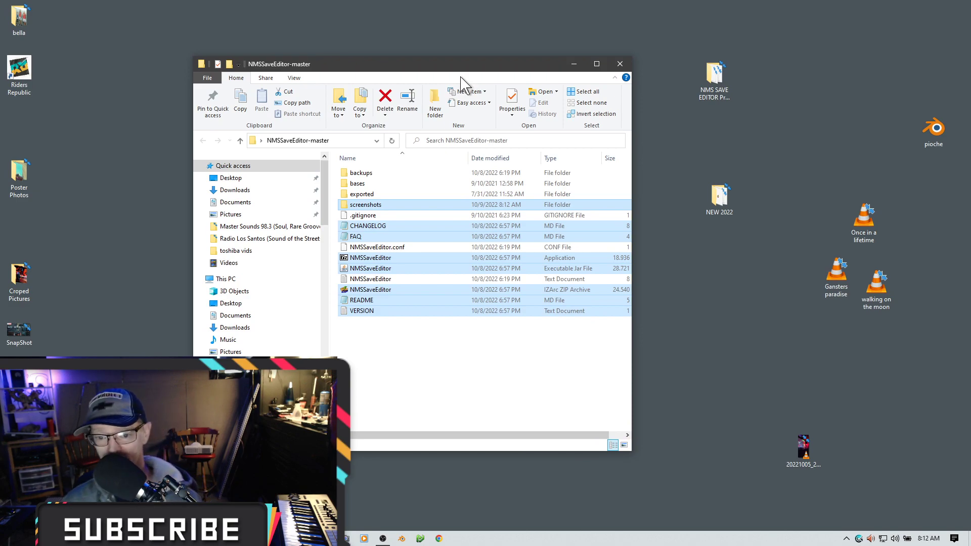
pyautogui.click(365, 270)
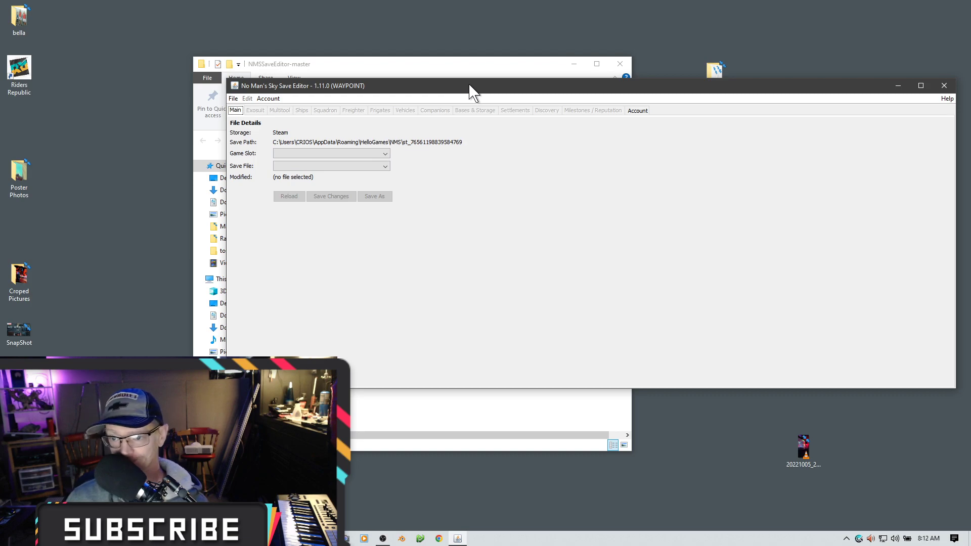
pyautogui.moveTo(470, 86); pyautogui.dragTo(438, 88)
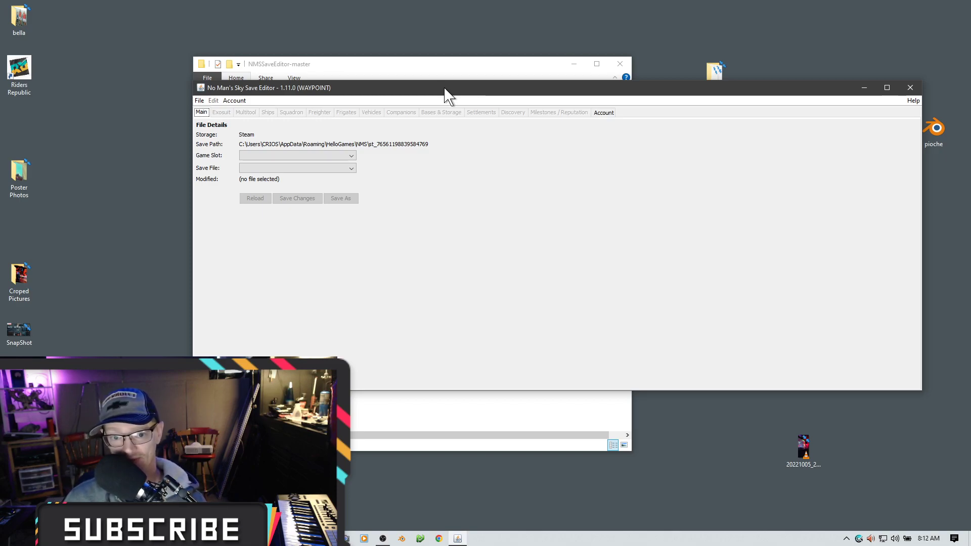
# - Examine the save path chooser's folder hierarchy down through AppData, Roaming, HelloGames and NMS to the Steam save folder, and close the chooser
pyautogui.click(200, 101)
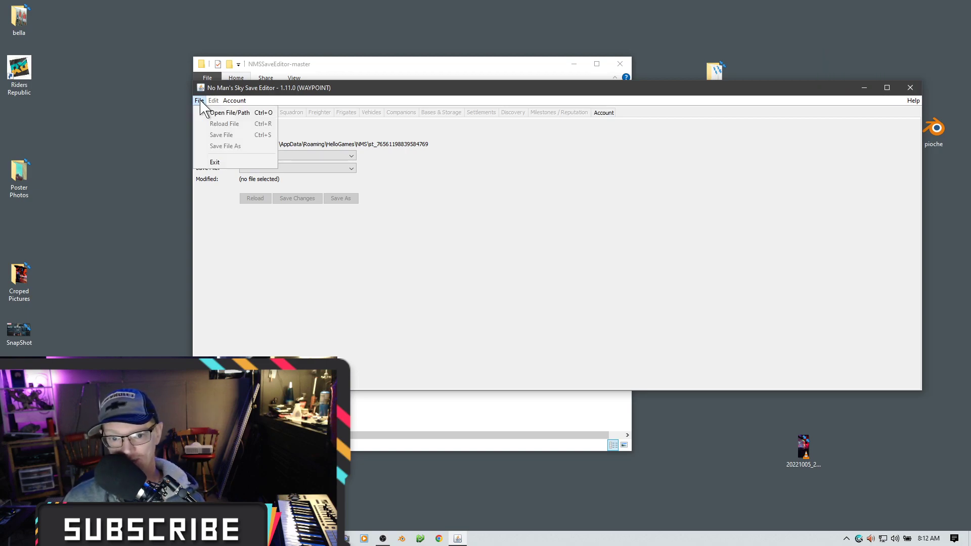
pyautogui.click(233, 113)
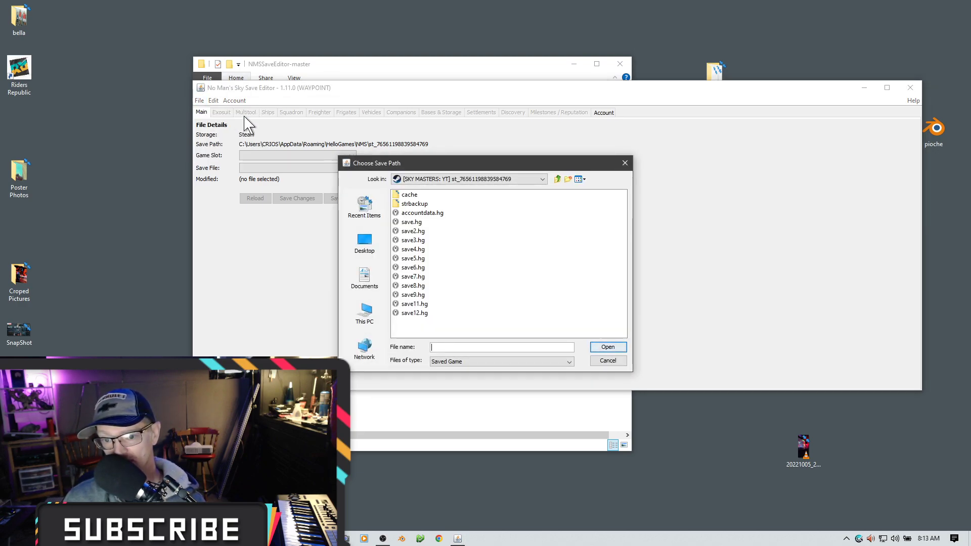
pyautogui.click(473, 180)
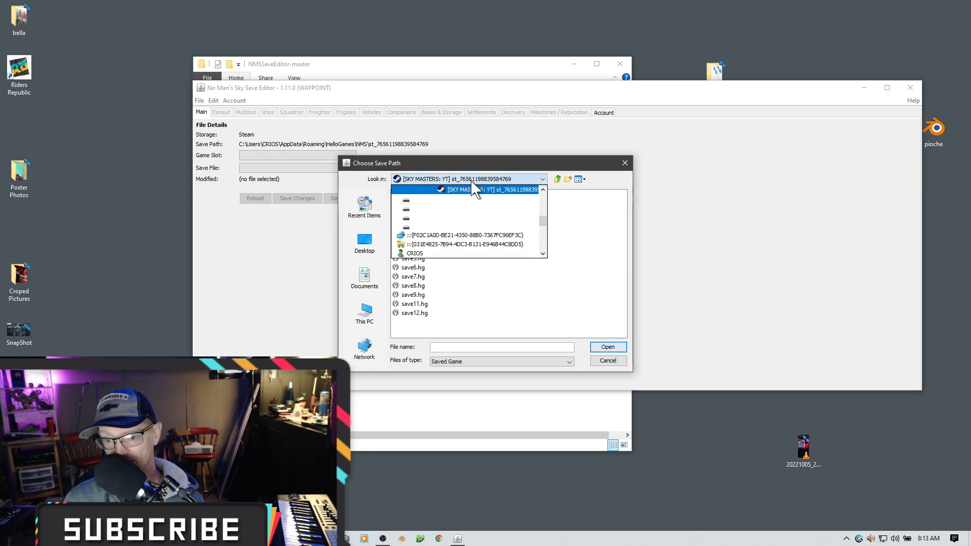
pyautogui.click(503, 182)
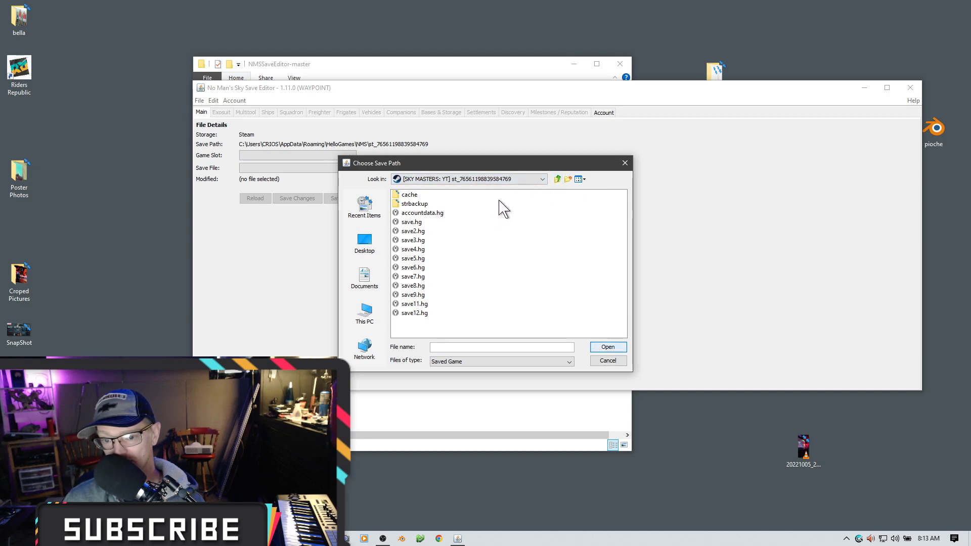
pyautogui.click(536, 179)
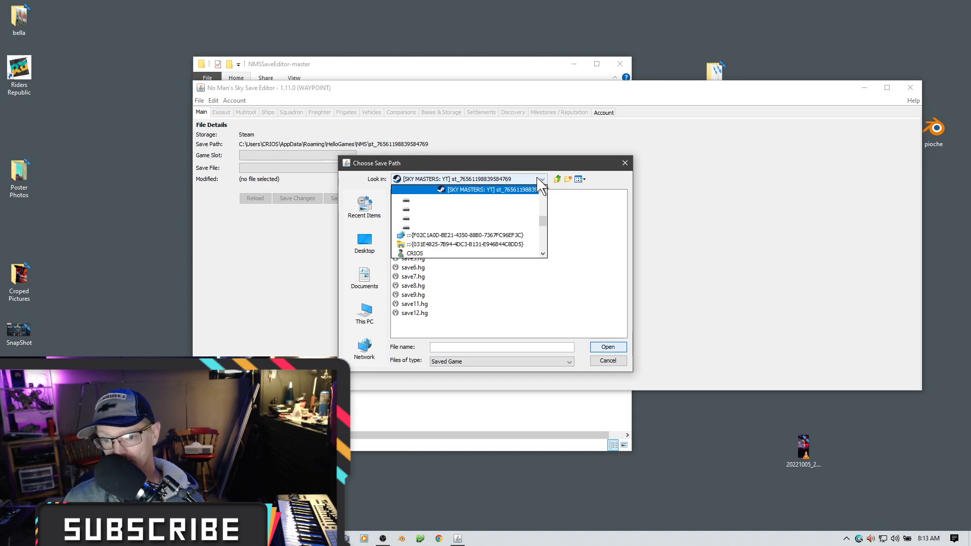
pyautogui.scroll(3, 499, 228)
pyautogui.scroll(1, 499, 227)
pyautogui.scroll(-1, 500, 228)
pyautogui.scroll(-1, 500, 229)
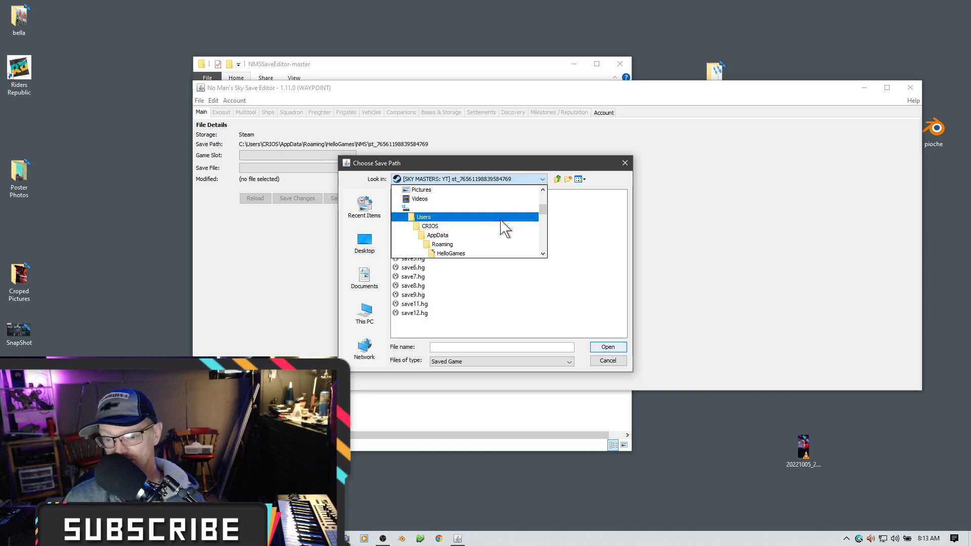
pyautogui.scroll(-1, 505, 228)
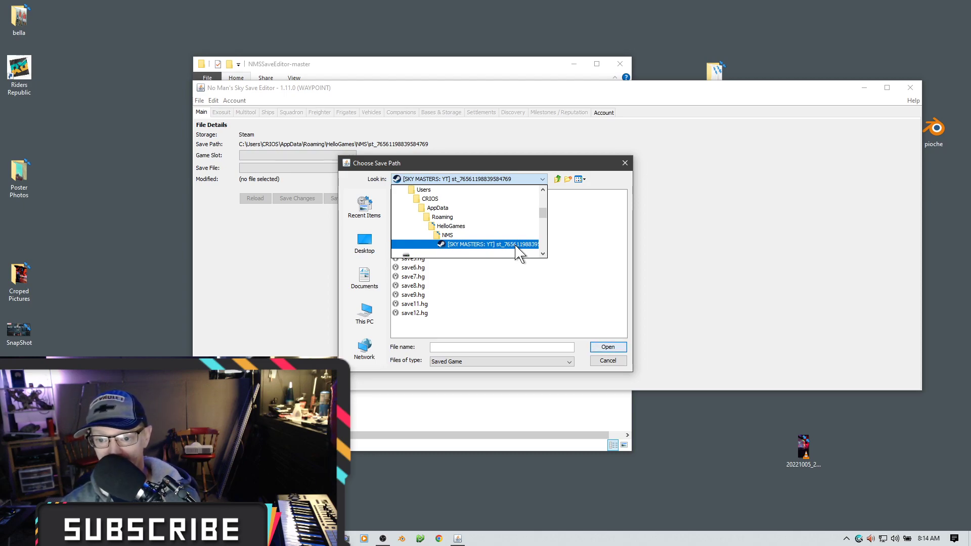
pyautogui.click(459, 247)
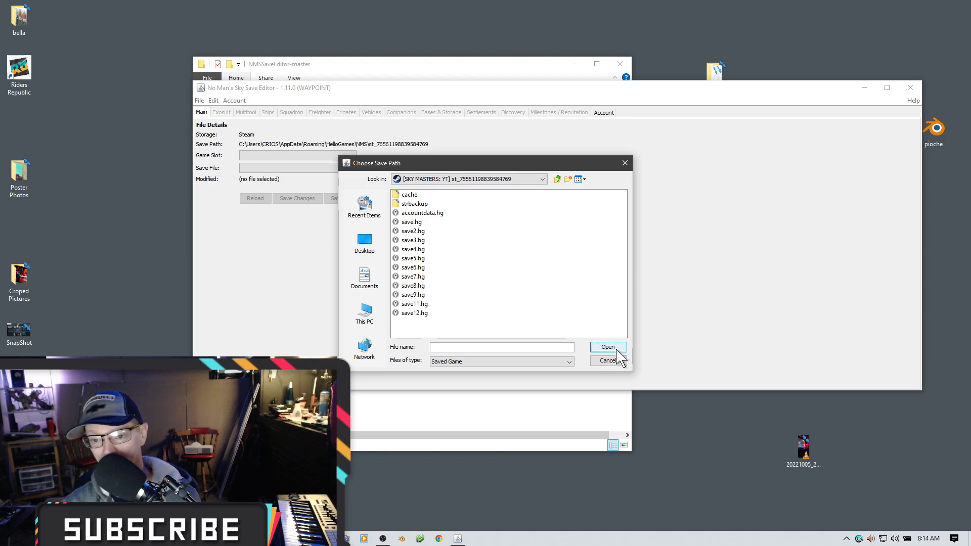
pyautogui.click(625, 163)
# - Load the game slot "Slot 2 - CREATIVE - Oct 7, 11:49" in the save editor
pyautogui.click(350, 157)
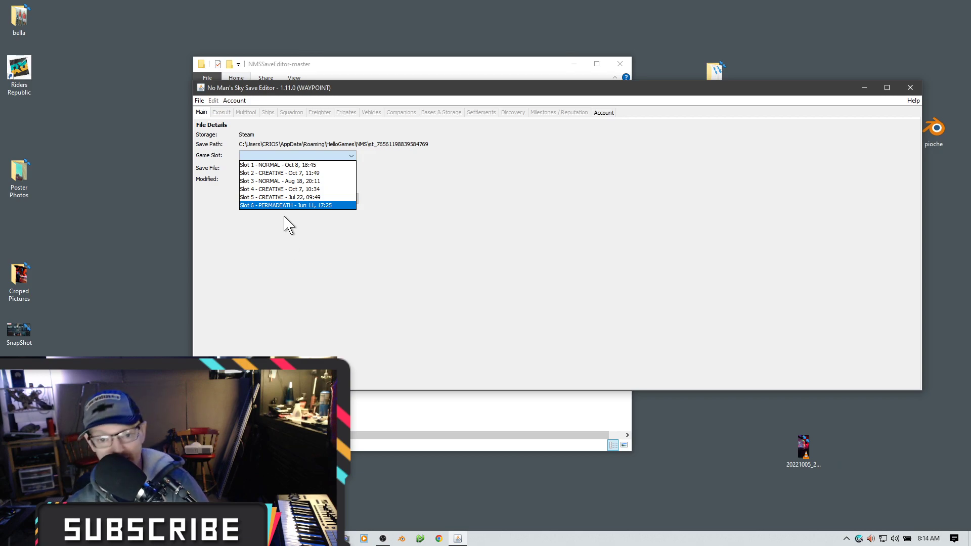
pyautogui.click(274, 173)
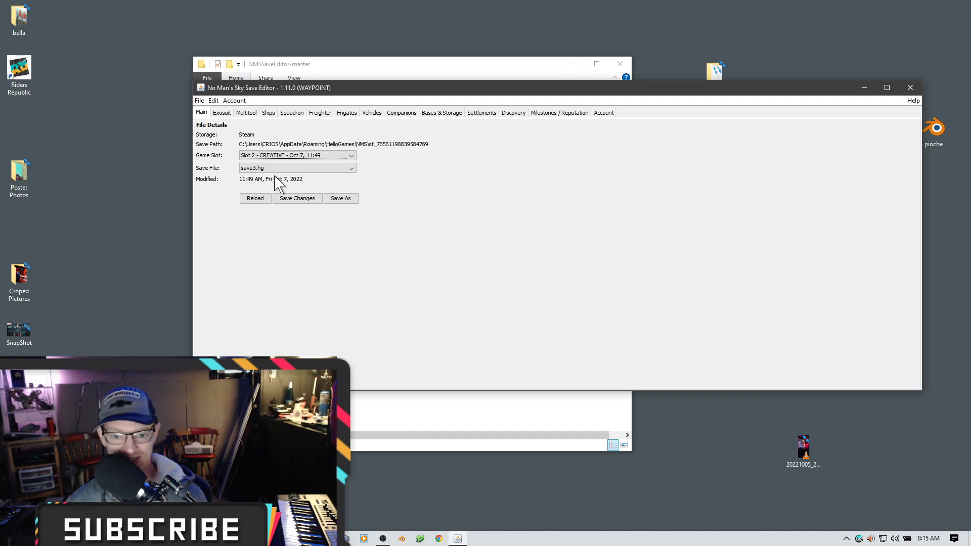
# - Review the recent backups listed for save3.hg and the available game slots, keeping save3.hg and Slot 2 selected
pyautogui.click(349, 168)
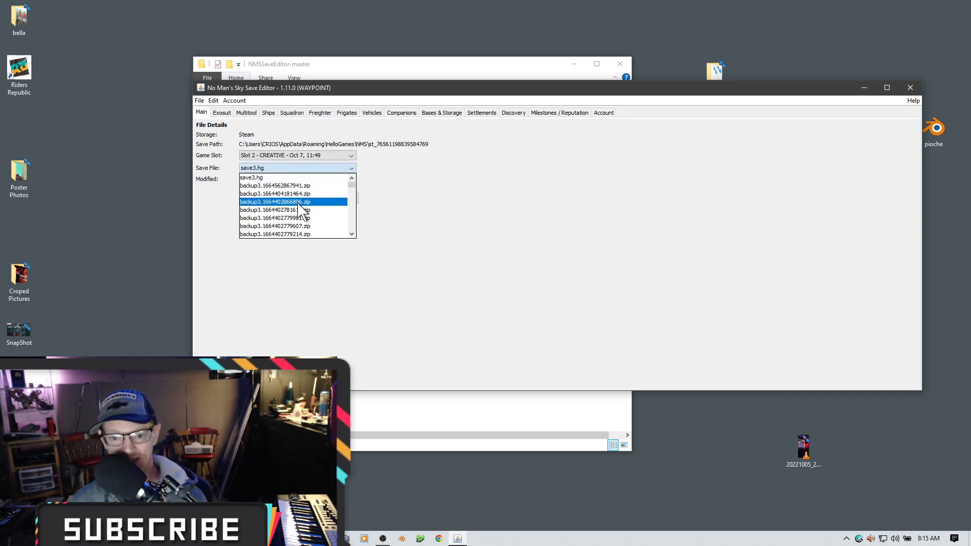
pyautogui.scroll(-5, 302, 212)
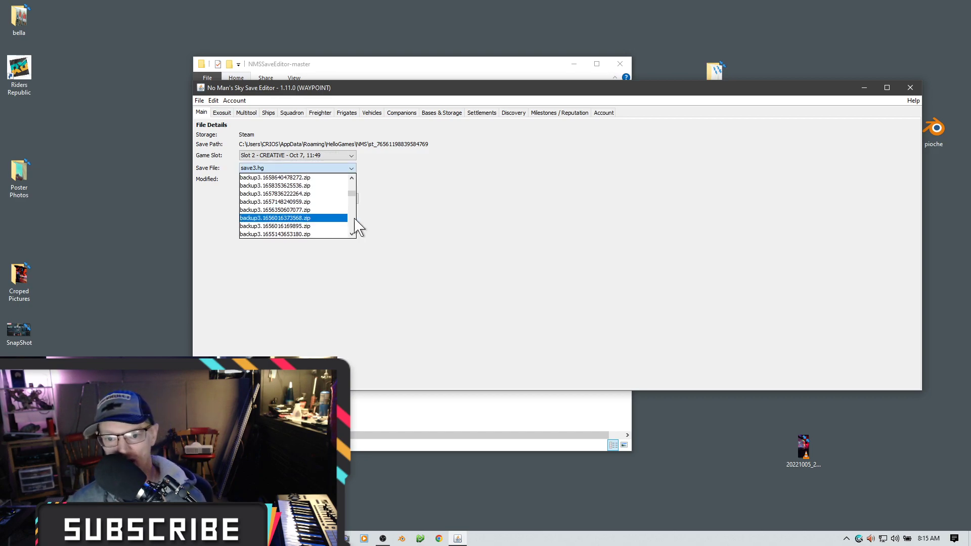
pyautogui.moveTo(351, 195)
pyautogui.mouseDown()
pyautogui.moveTo(349, 234)
pyautogui.moveTo(364, 190)
pyautogui.mouseUp()
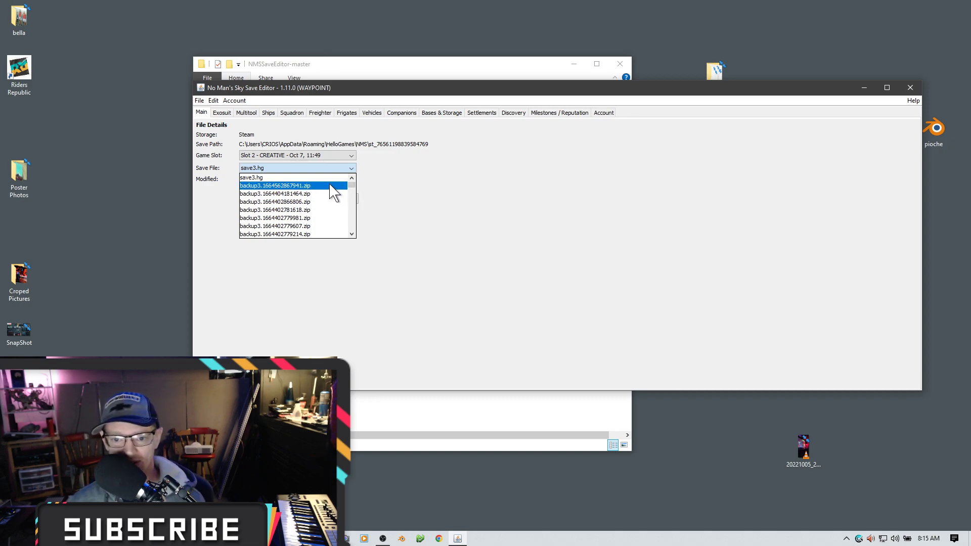
pyautogui.moveTo(352, 188)
pyautogui.mouseDown()
pyautogui.moveTo(358, 225)
pyautogui.moveTo(364, 196)
pyautogui.moveTo(348, 219)
pyautogui.moveTo(356, 182)
pyautogui.mouseUp()
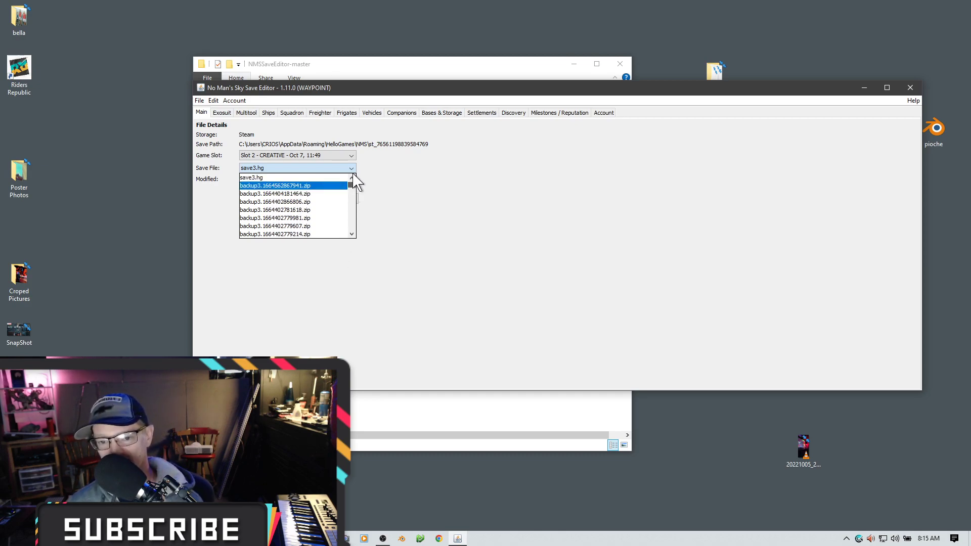
pyautogui.click(266, 168)
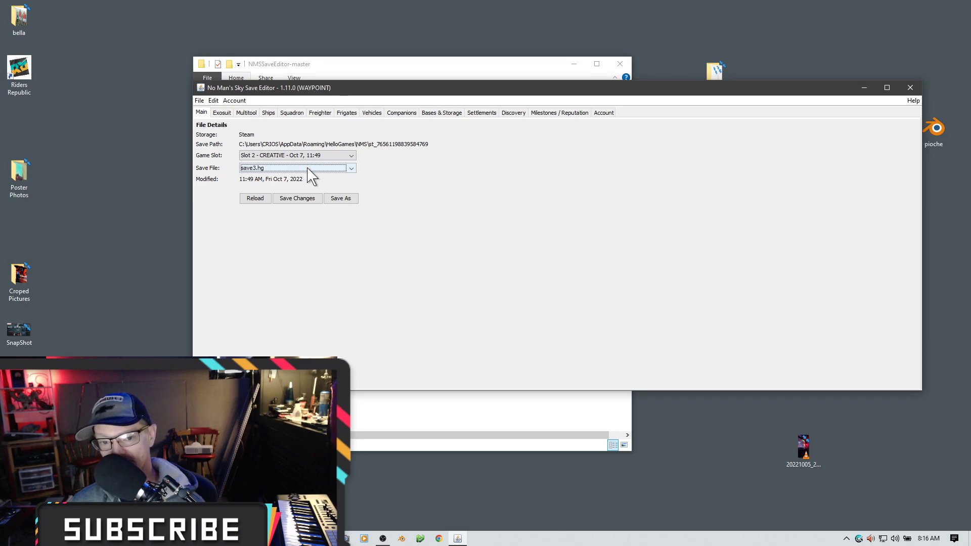
pyautogui.click(336, 155)
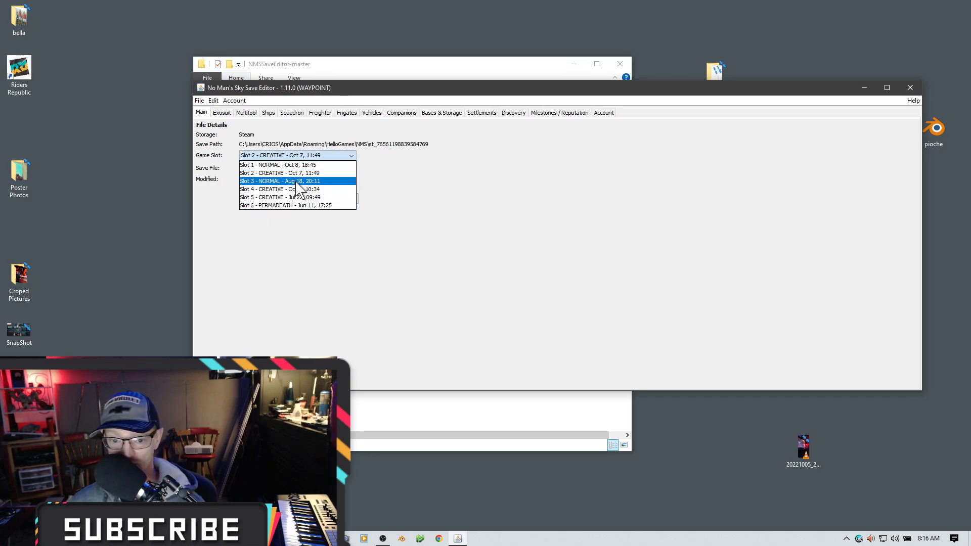
pyautogui.click(308, 154)
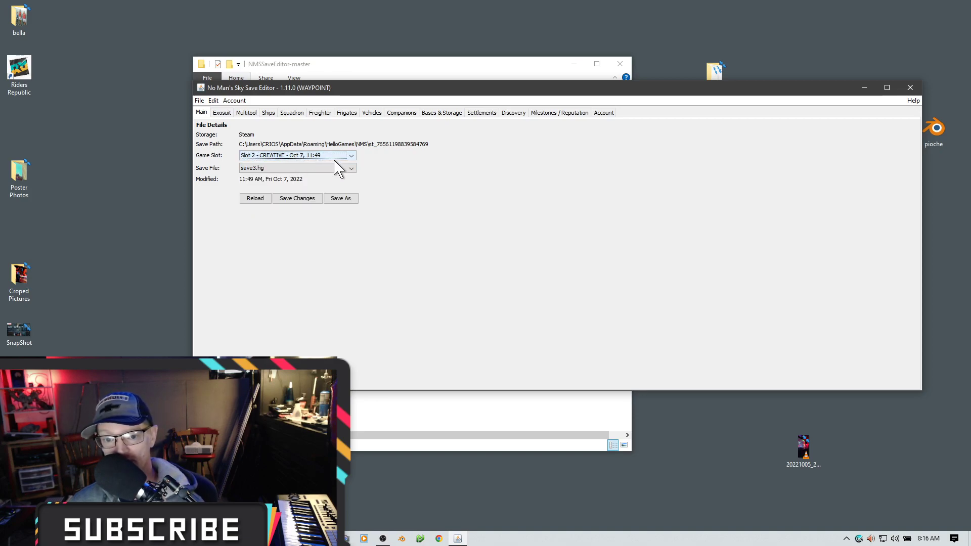
# - Examine the full list of save3.hg backups down to the oldest one, and keep save3.hg as the save file
pyautogui.click(325, 169)
pyautogui.scroll(-10, 296, 212)
pyautogui.scroll(-15, 349, 205)
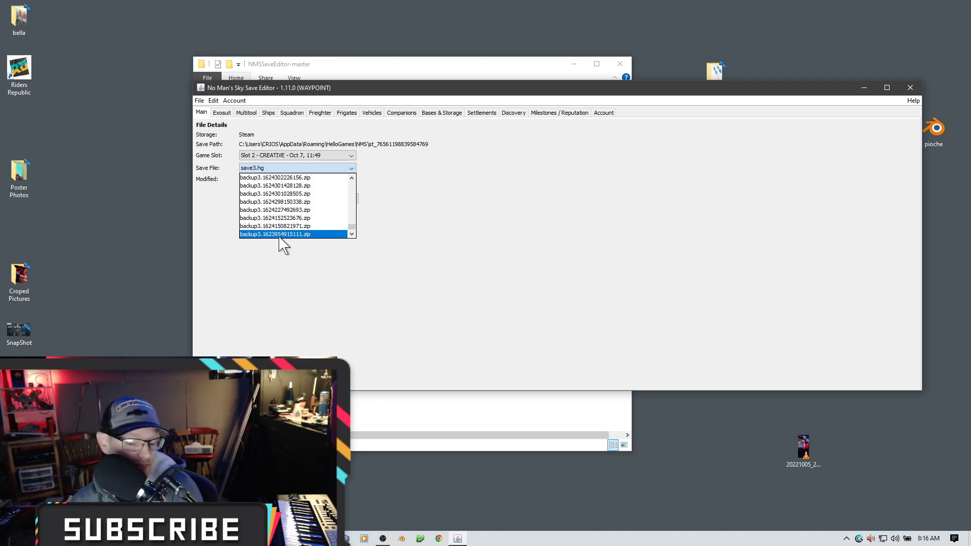
pyautogui.scroll(3, 284, 236)
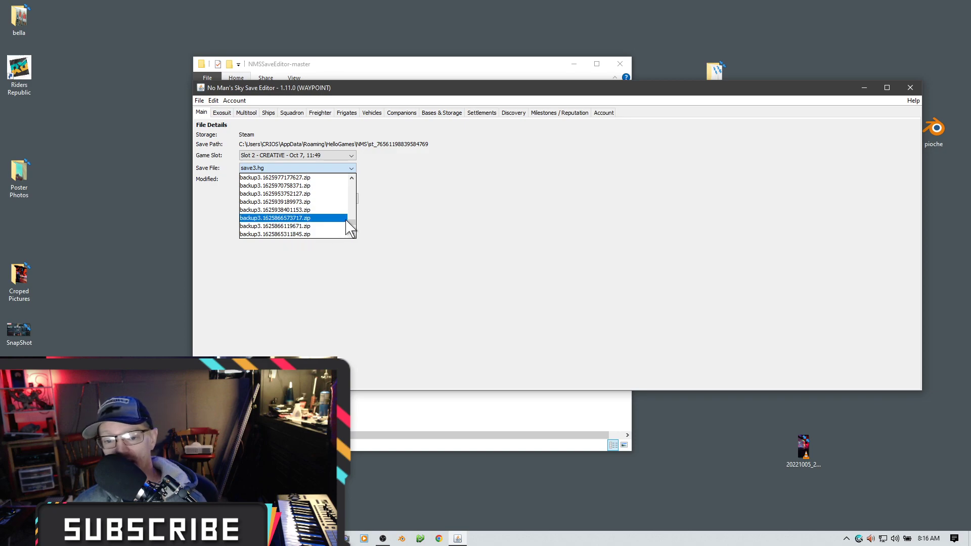
pyautogui.moveTo(352, 226); pyautogui.dragTo(369, 178)
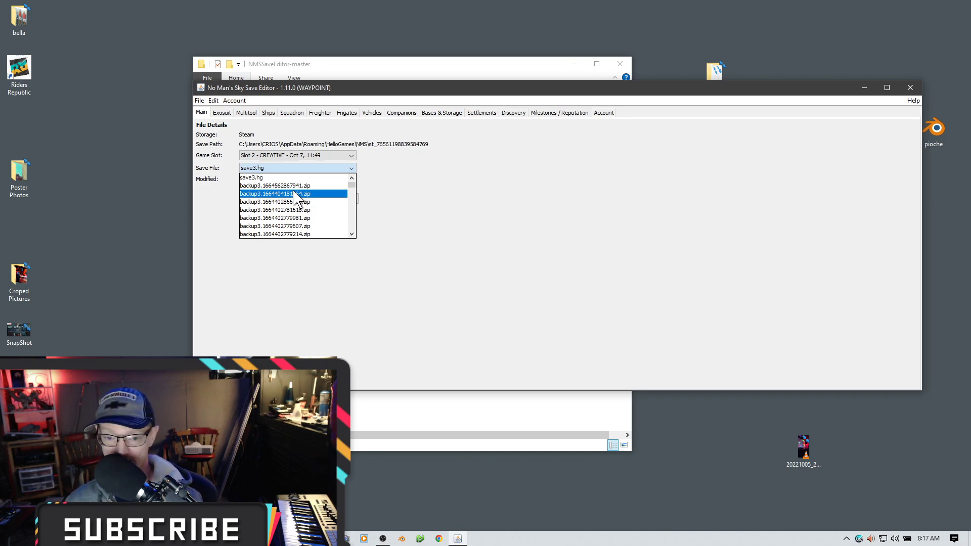
pyautogui.click(306, 168)
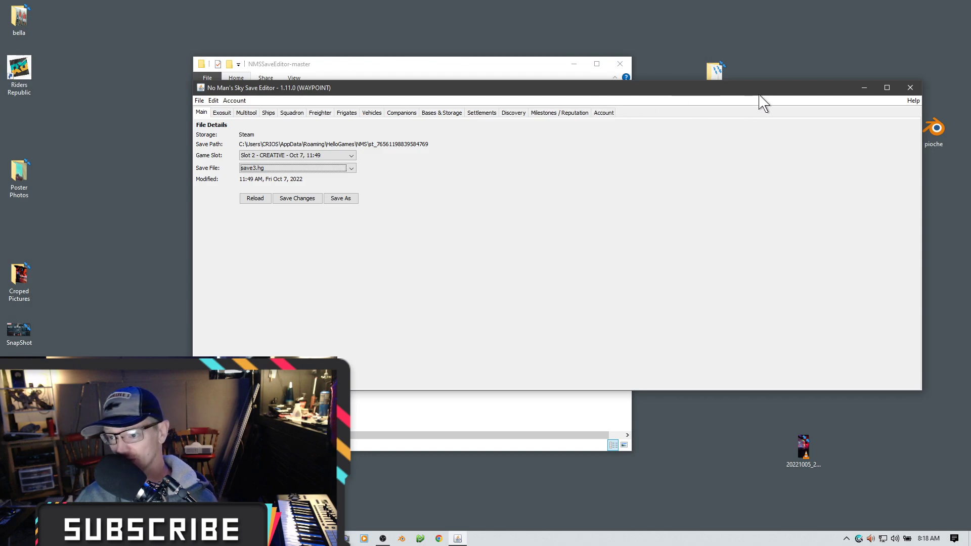
# - Raise the exosuit's main stats to their maximums: health 200, shield 100 and energy 100
pyautogui.moveTo(776, 92); pyautogui.dragTo(704, 53)
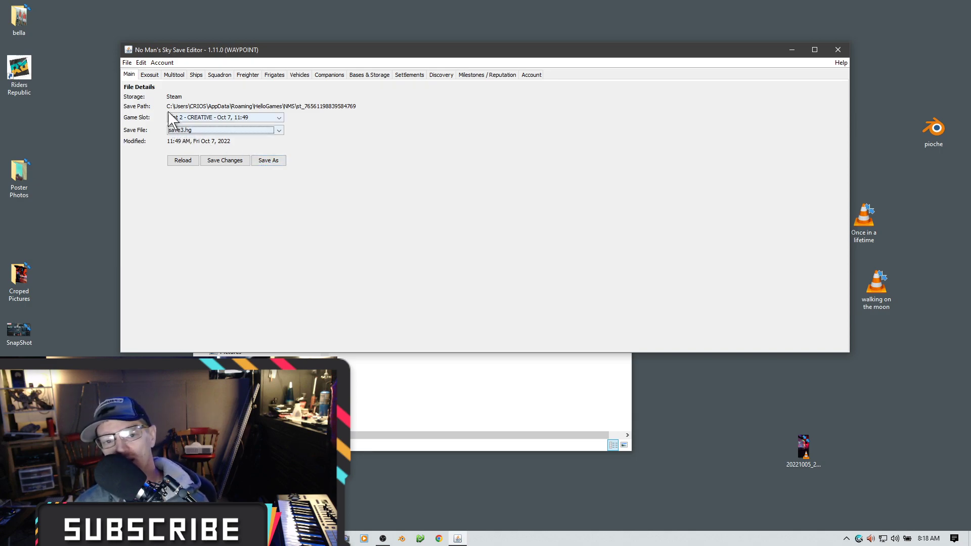
pyautogui.click(151, 75)
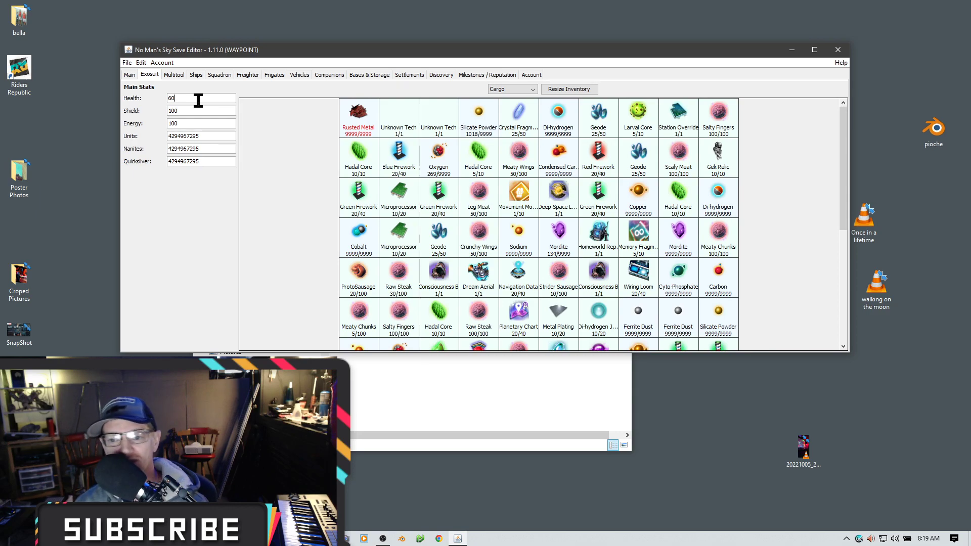
pyautogui.write('54635431321321')
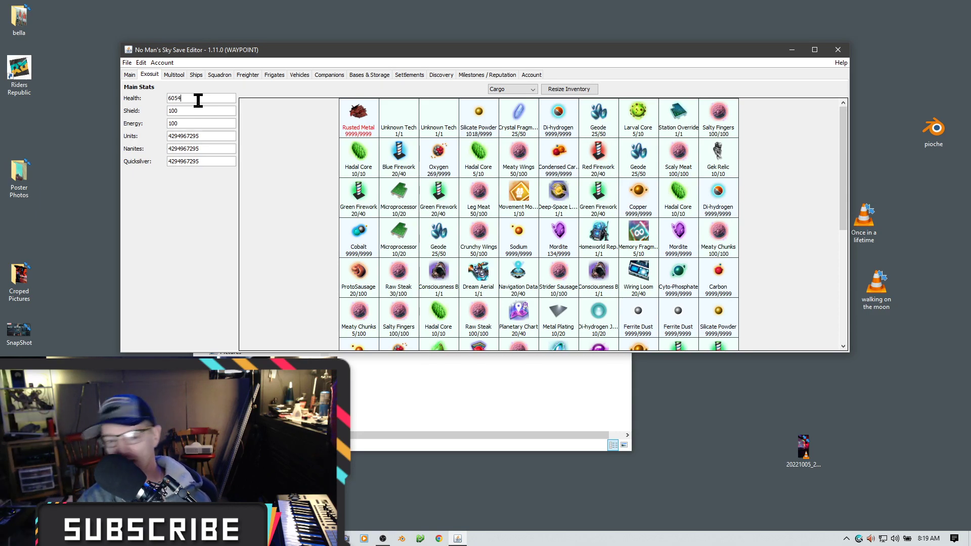
pyautogui.click(187, 114)
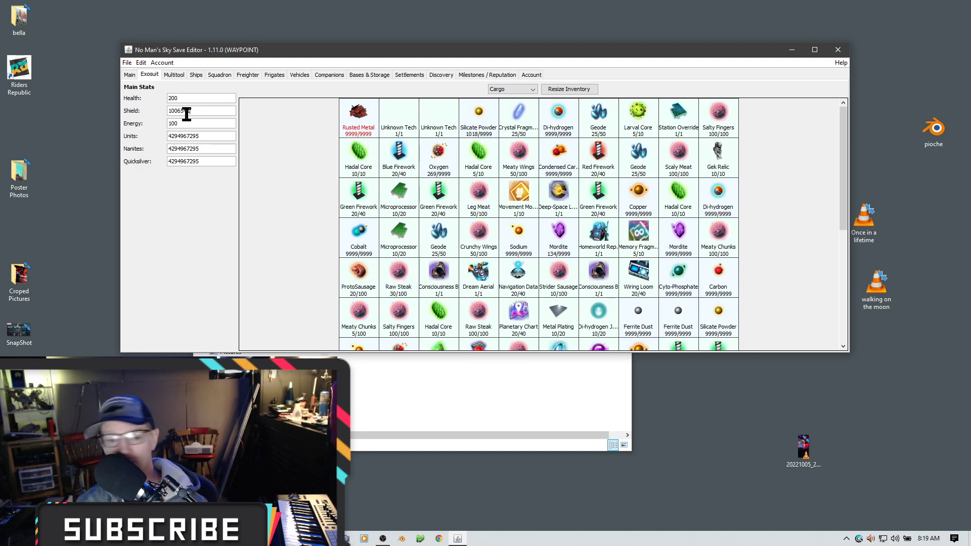
pyautogui.click(190, 121)
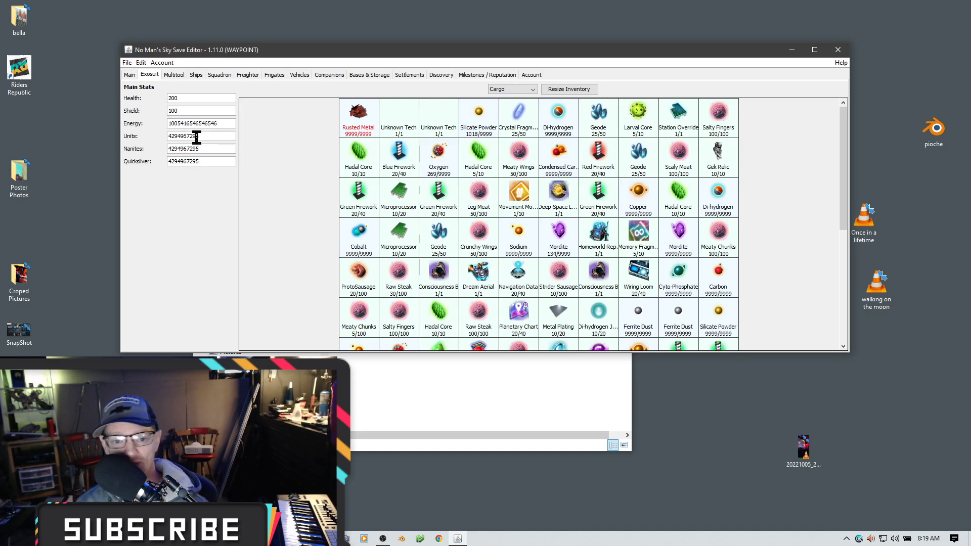
pyautogui.click(199, 136)
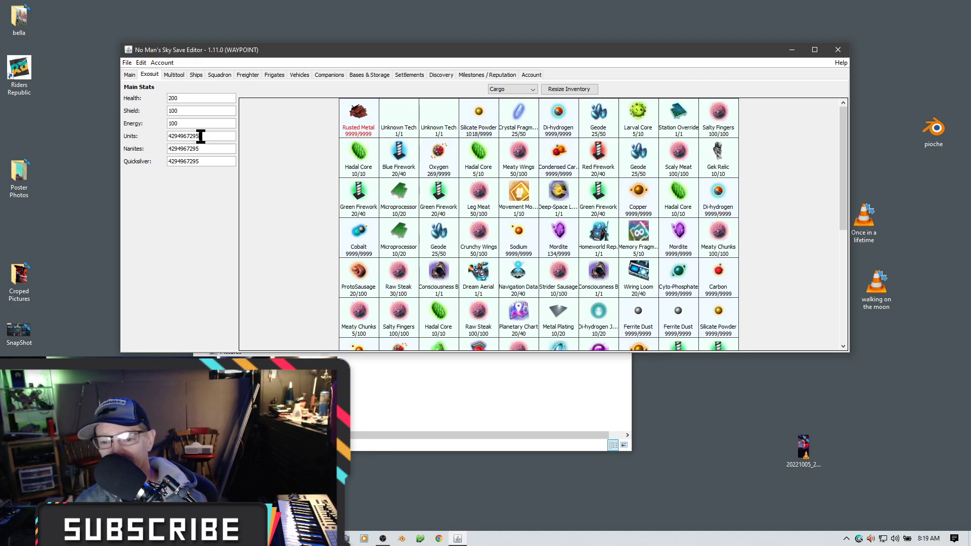
# - Delete the Raw Steak beside the ProtoSausage from the exosuit's cargo inventory
pyautogui.scroll(-1, 466, 229)
pyautogui.scroll(1, 465, 228)
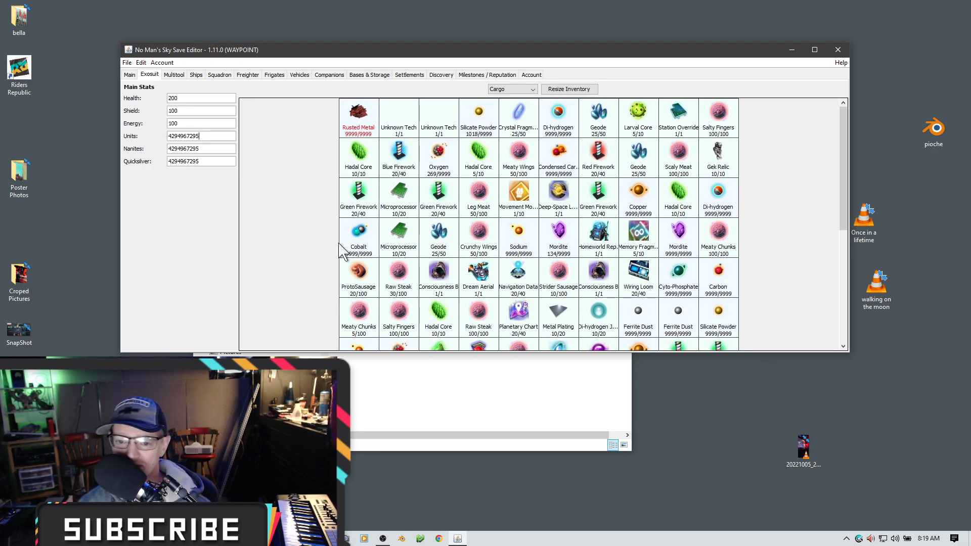
pyautogui.rightClick(399, 277)
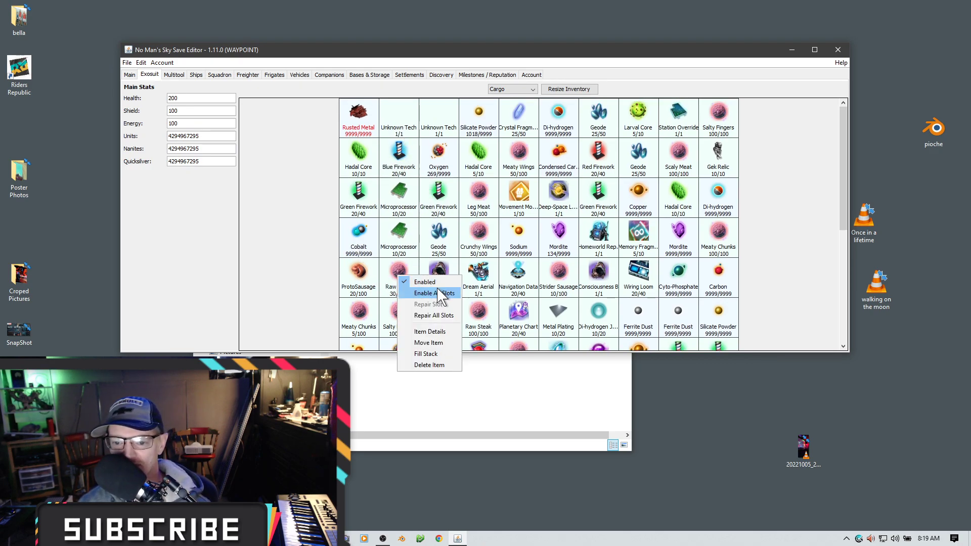
pyautogui.click(438, 366)
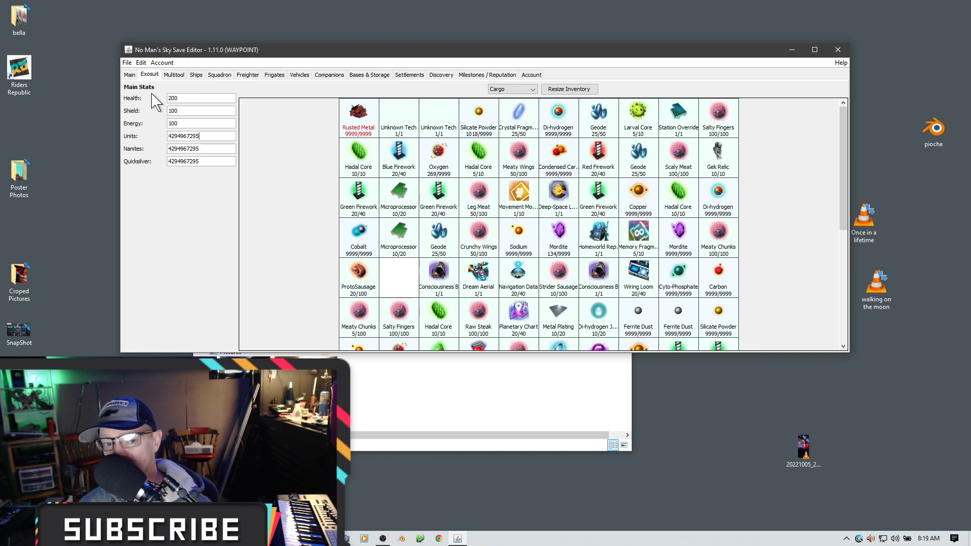
# - Check the exosuit's inventory choices, keep Cargo, and examine its slots and the options of the emptied slot
pyautogui.click(526, 94)
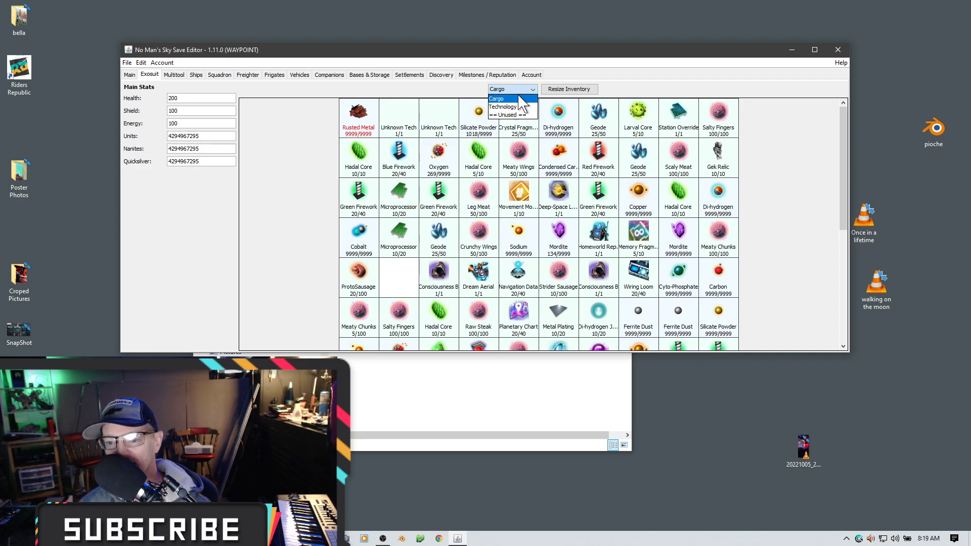
pyautogui.click(502, 90)
pyautogui.scroll(-9, 529, 242)
pyautogui.scroll(9, 535, 248)
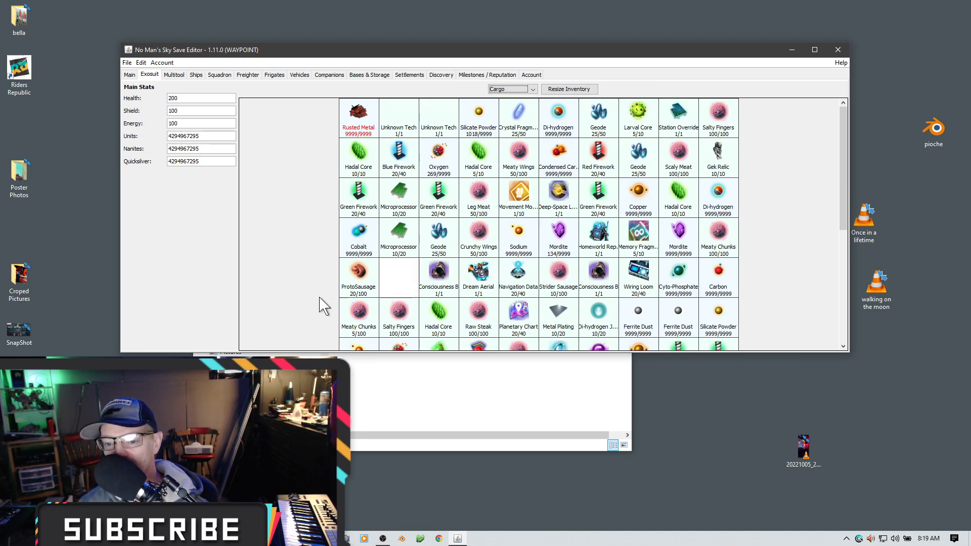
pyautogui.rightClick(404, 278)
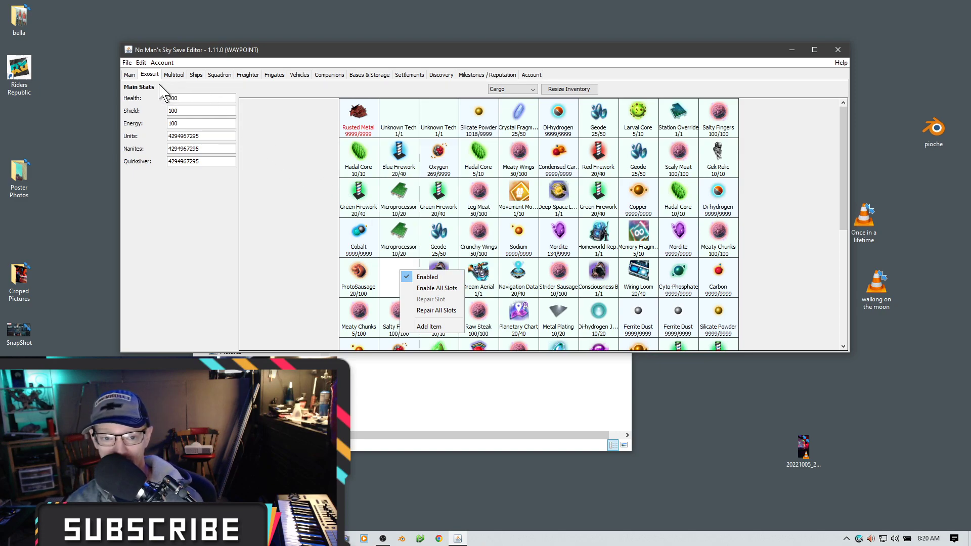
# - Expand all inventories, enable all slots, and repair all slots and technology throughout the save
pyautogui.click(142, 63)
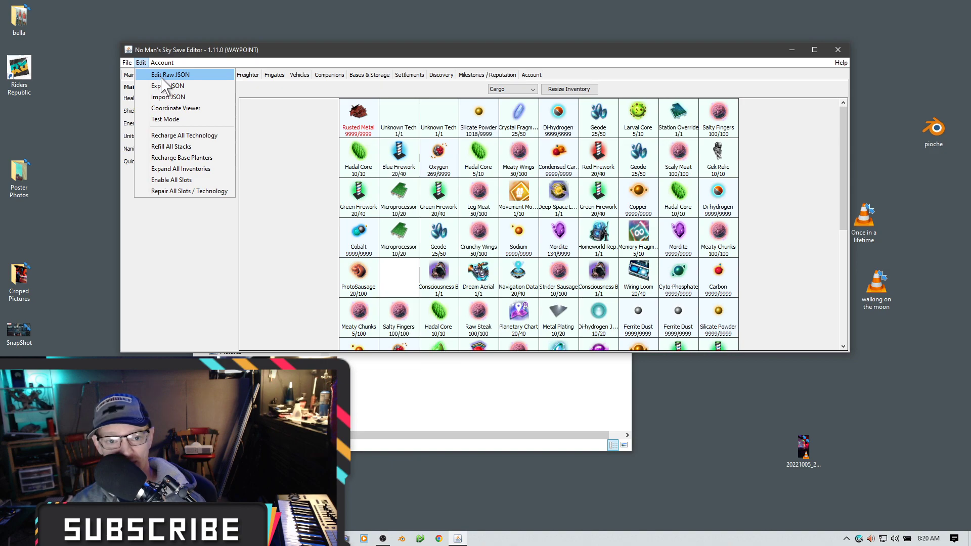
pyautogui.click(208, 170)
pyautogui.click(142, 62)
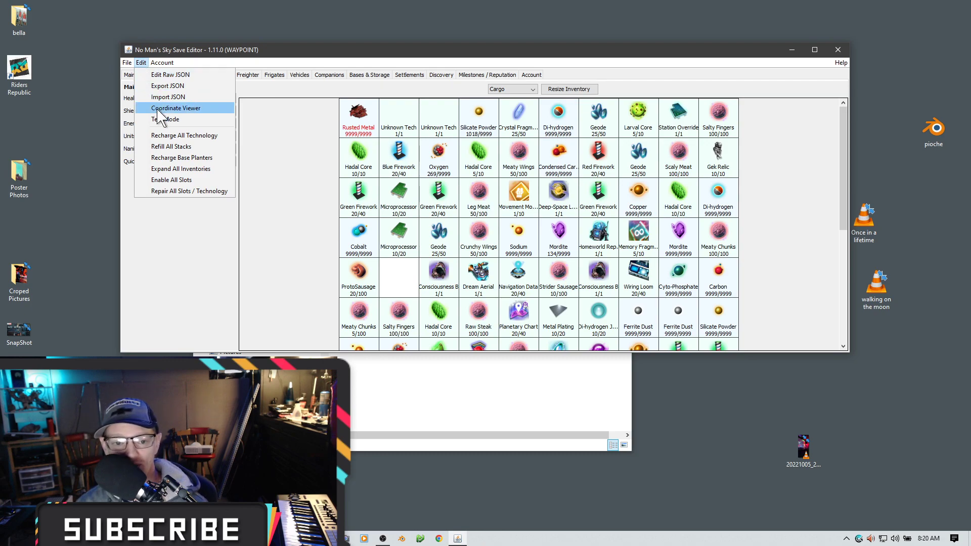
pyautogui.click(187, 180)
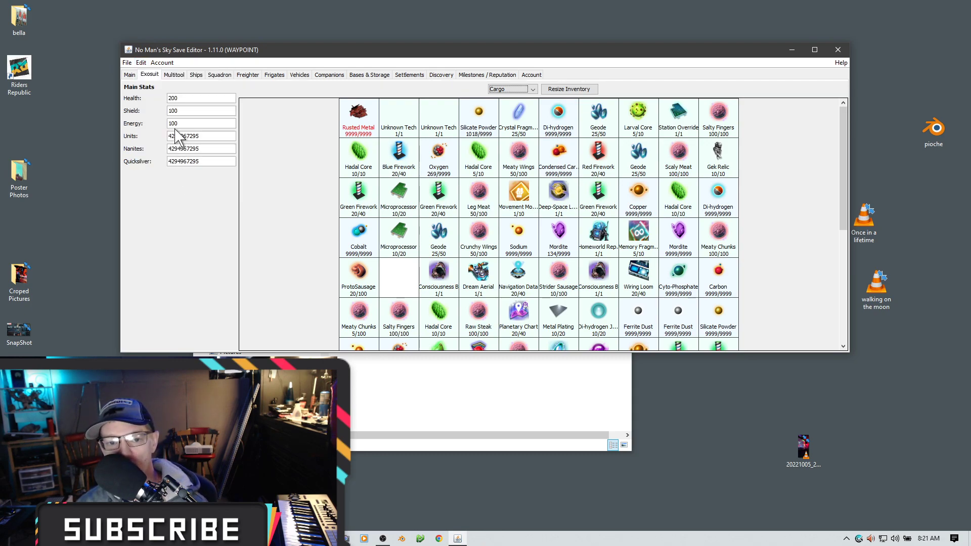
pyautogui.click(142, 63)
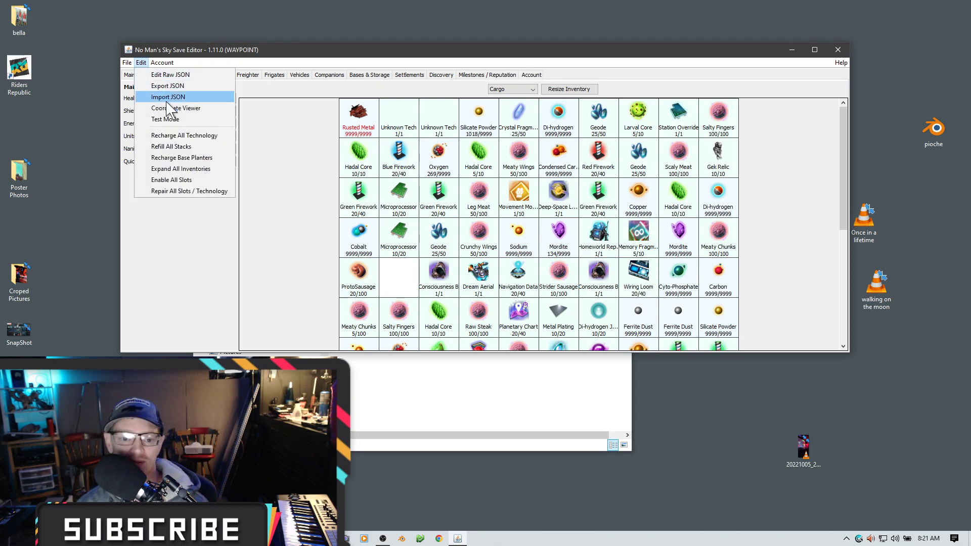
pyautogui.click(195, 191)
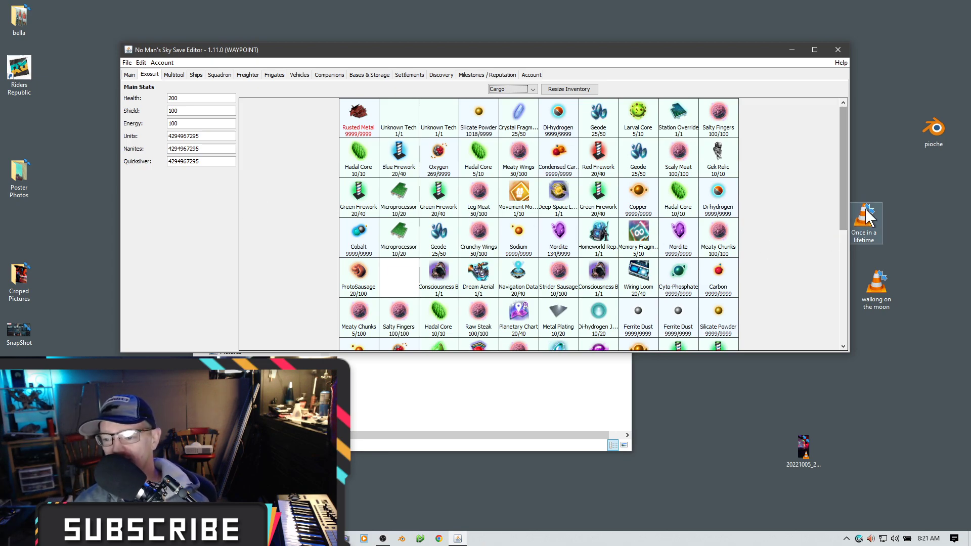
# - Enlarge the editor window to full screen so the exosuit's whole cargo grid fits
pyautogui.moveTo(843, 177); pyautogui.dragTo(842, 303)
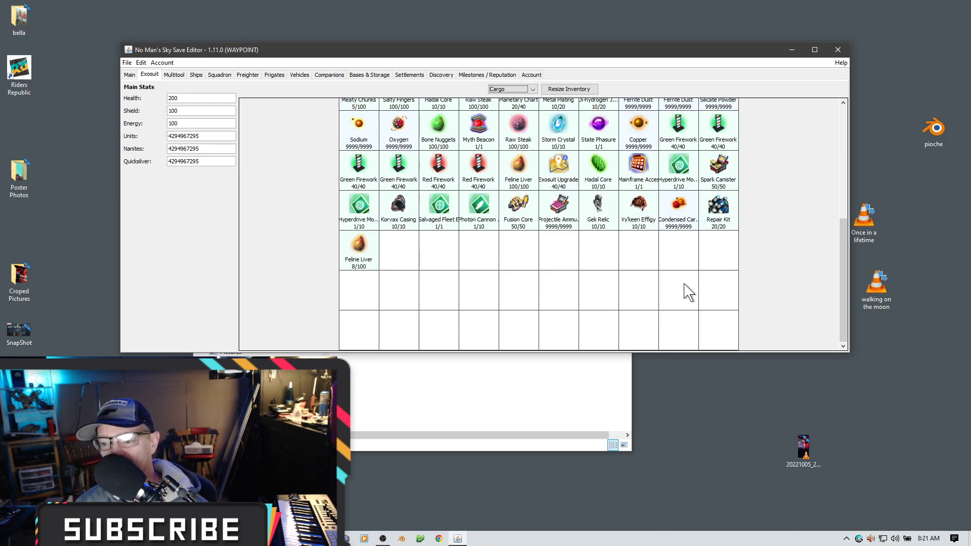
pyautogui.scroll(3, 688, 292)
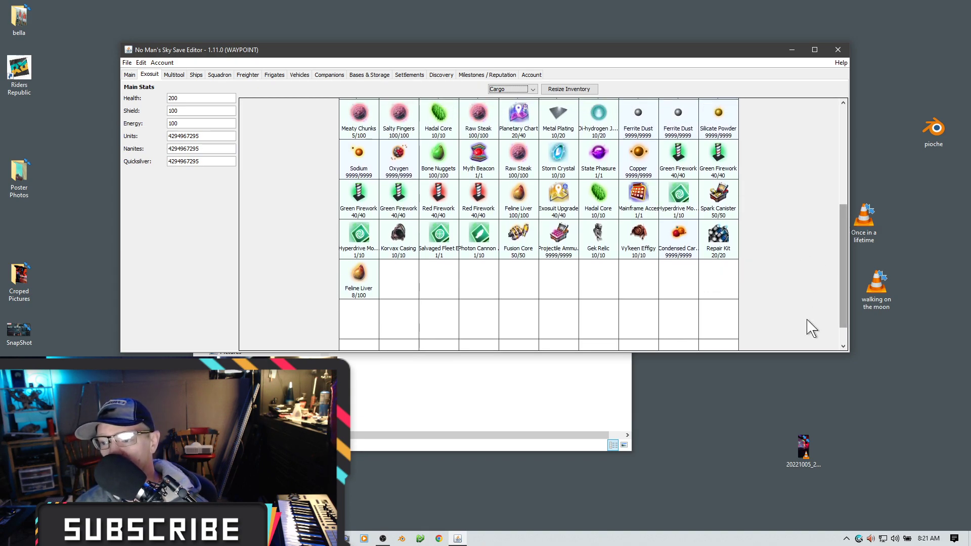
pyautogui.moveTo(790, 352); pyautogui.dragTo(804, 520)
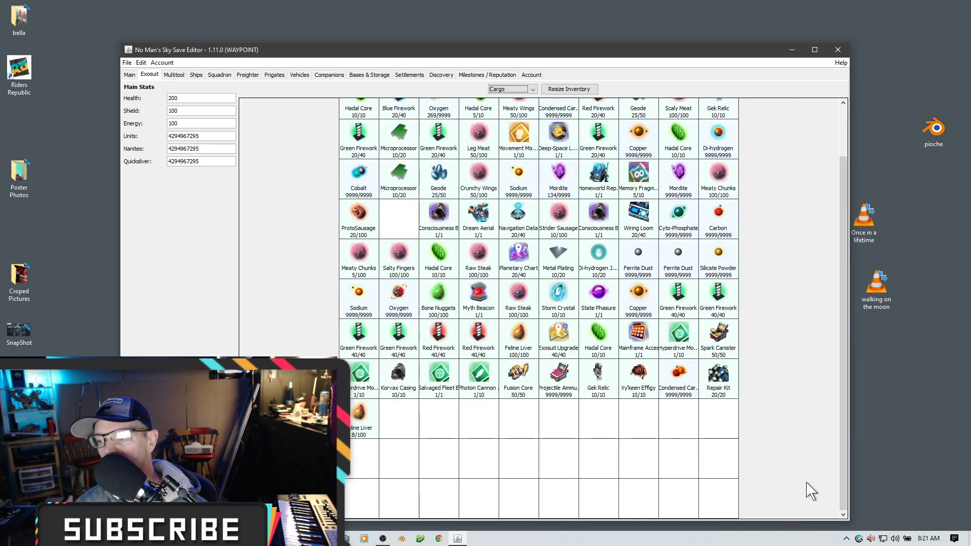
pyautogui.click(814, 49)
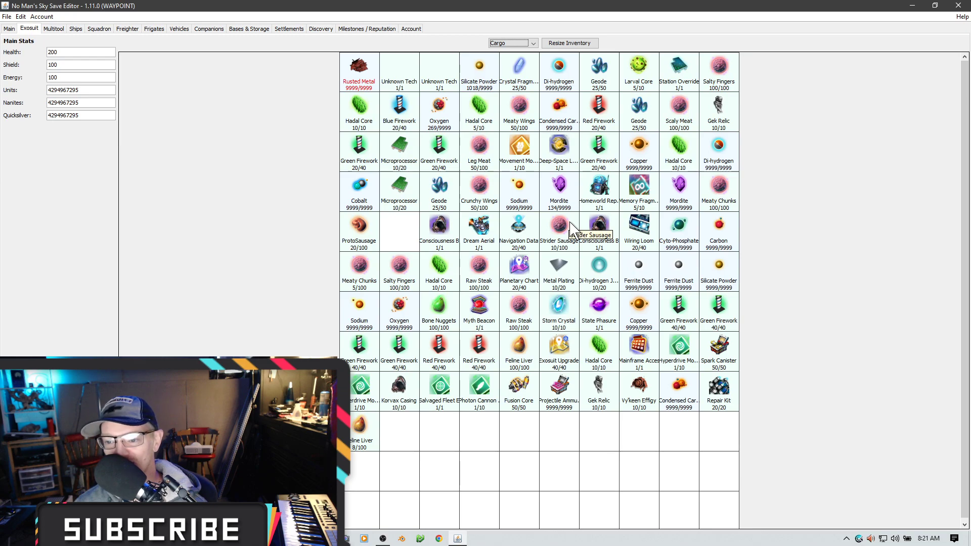
# - Start adding an item to the empty cargo slot beside the ProtoSausage and search for "trade rocket"
pyautogui.rightClick(414, 232)
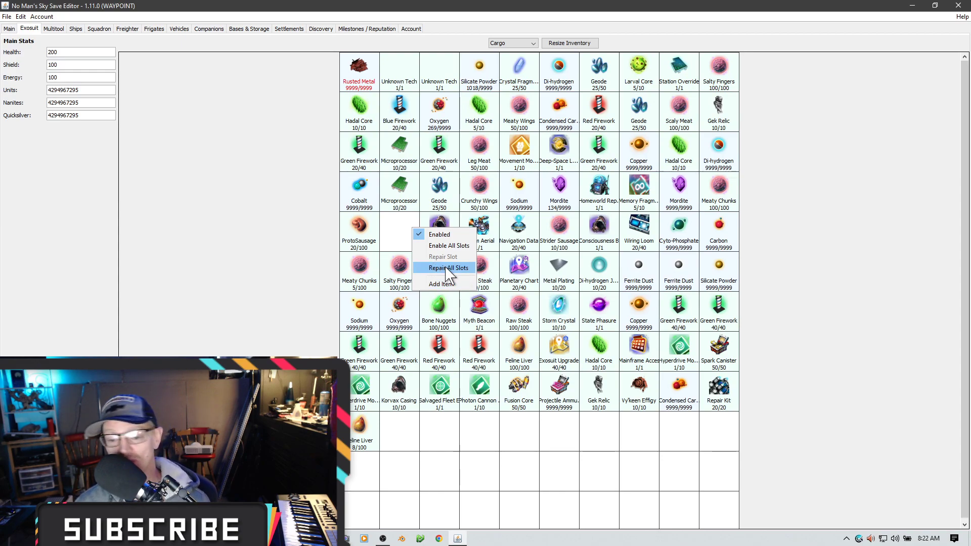
pyautogui.rightClick(408, 229)
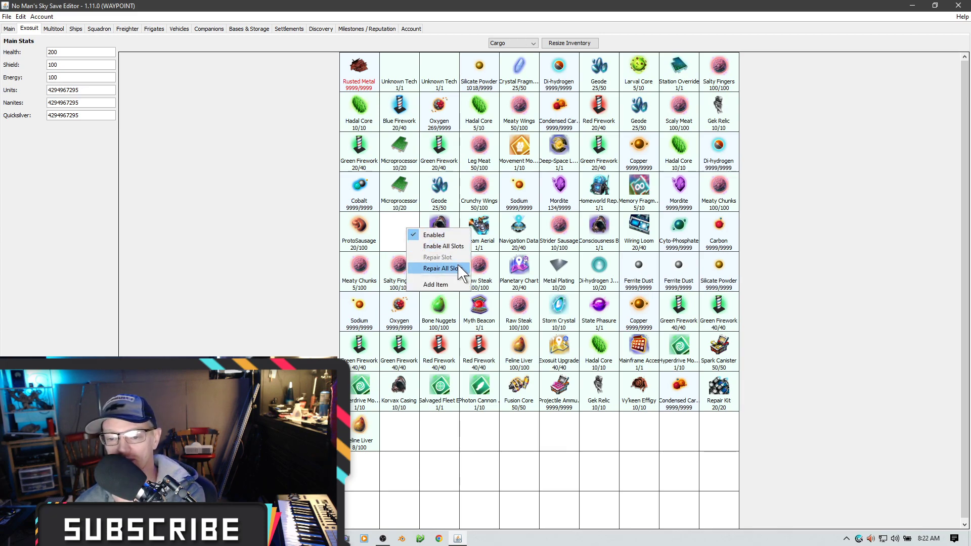
pyautogui.click(437, 284)
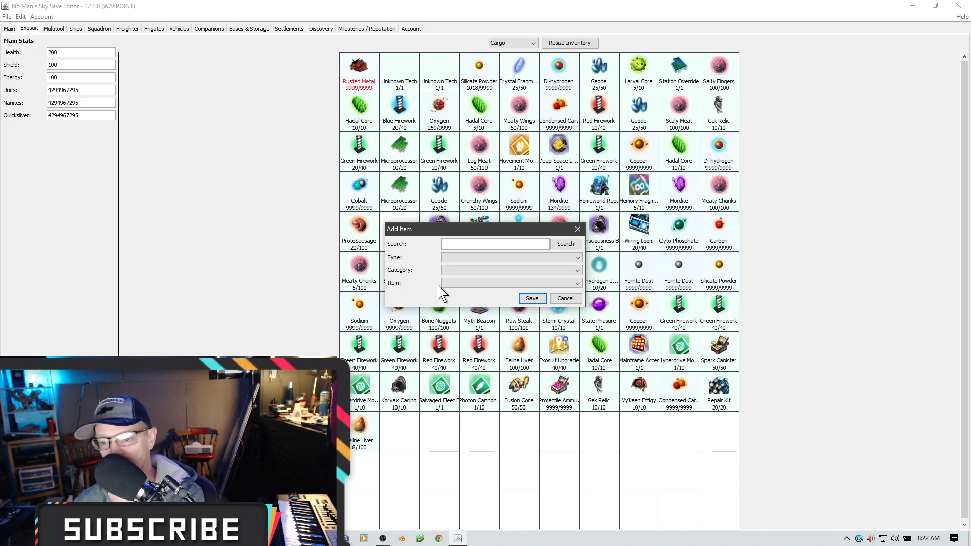
pyautogui.moveTo(480, 235); pyautogui.dragTo(451, 208)
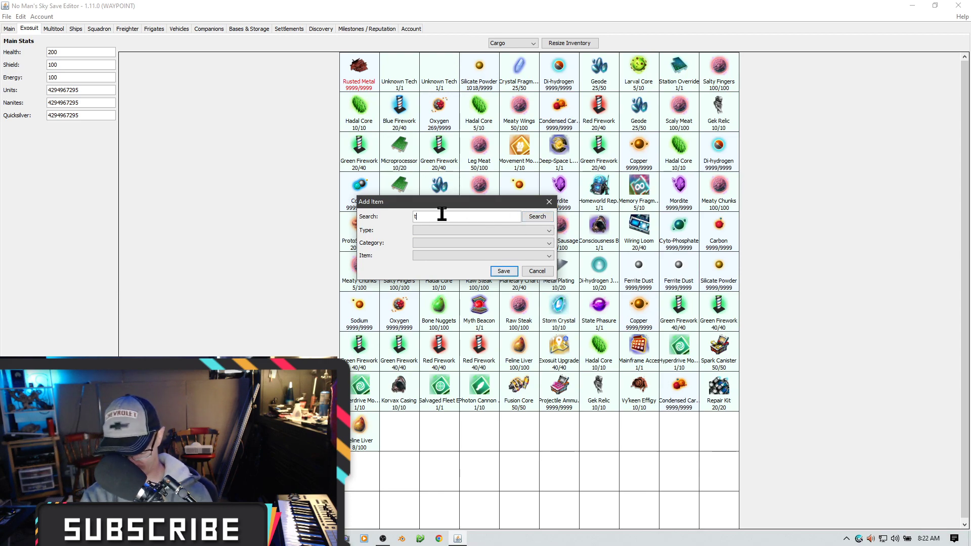
pyautogui.press('BackSpace')
pyautogui.write('rade rock')
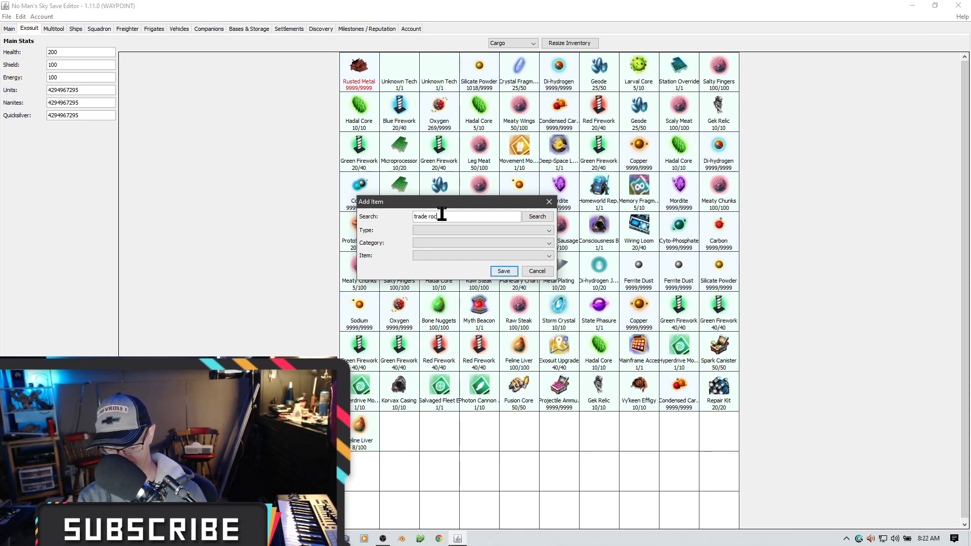
pyautogui.write('et')
pyautogui.click(538, 217)
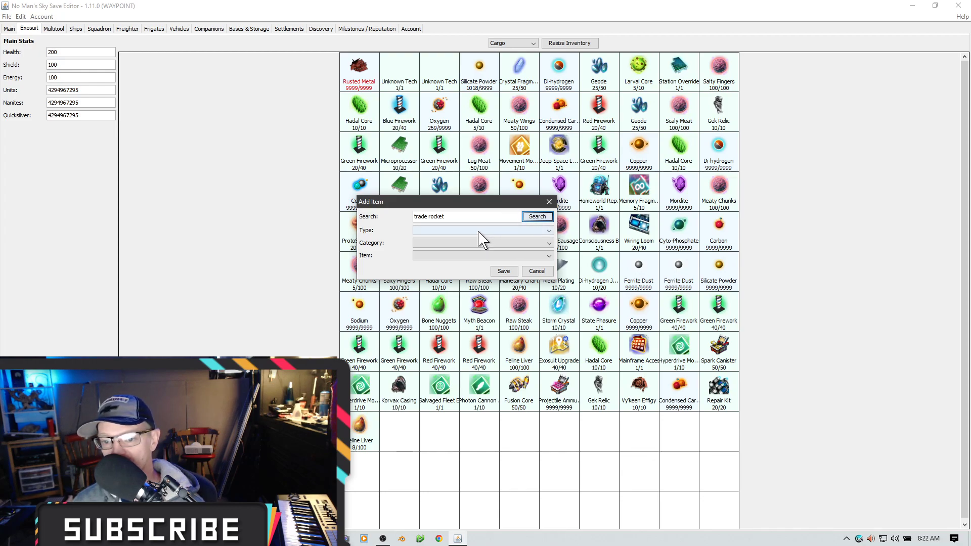
# - Shorten the item search to "rocket" and run it again
pyautogui.moveTo(484, 206)
pyautogui.mouseDown()
pyautogui.moveTo(526, 198)
pyautogui.moveTo(494, 198)
pyautogui.mouseUp()
pyautogui.click(439, 207)
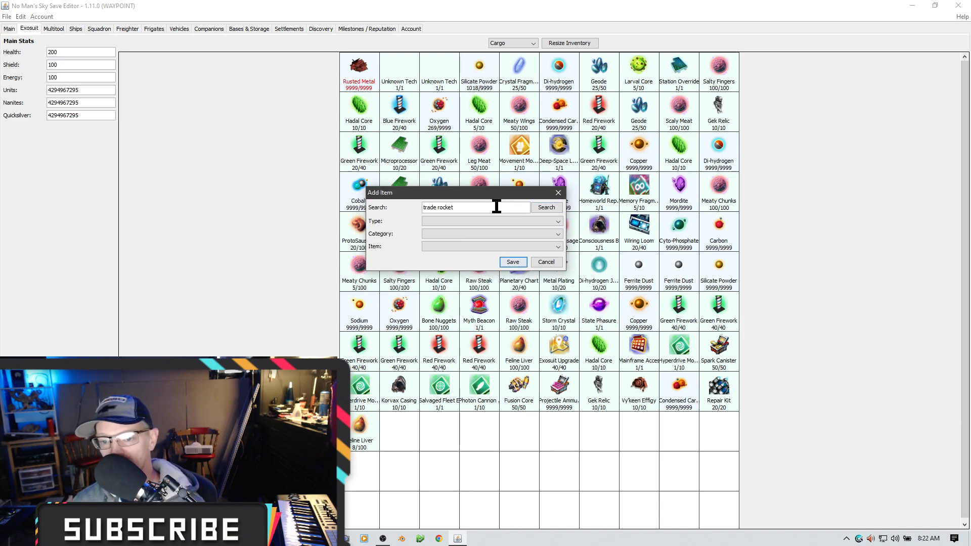
pyautogui.click(556, 209)
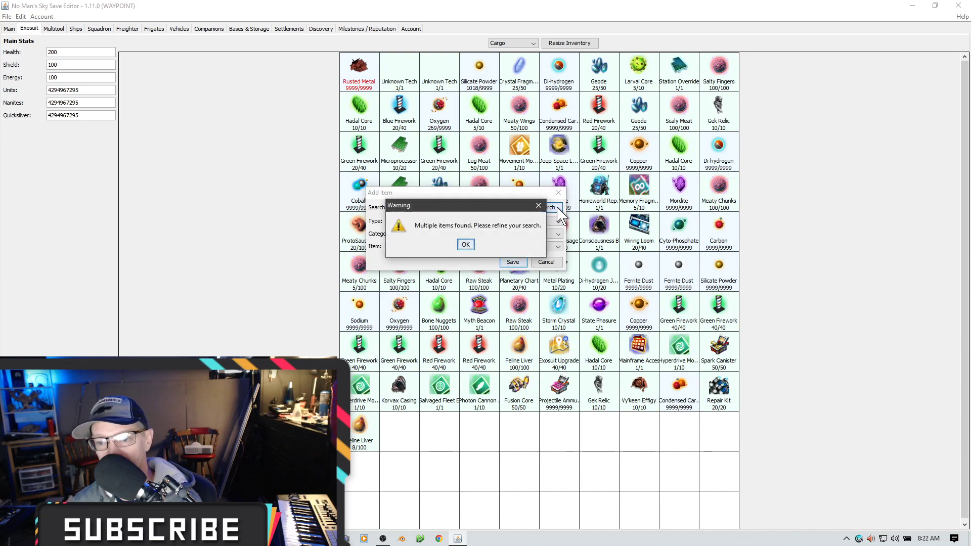
pyautogui.click(465, 245)
# - Set the item type to Product and the category to Procedural, and look through that category's items
pyautogui.click(513, 221)
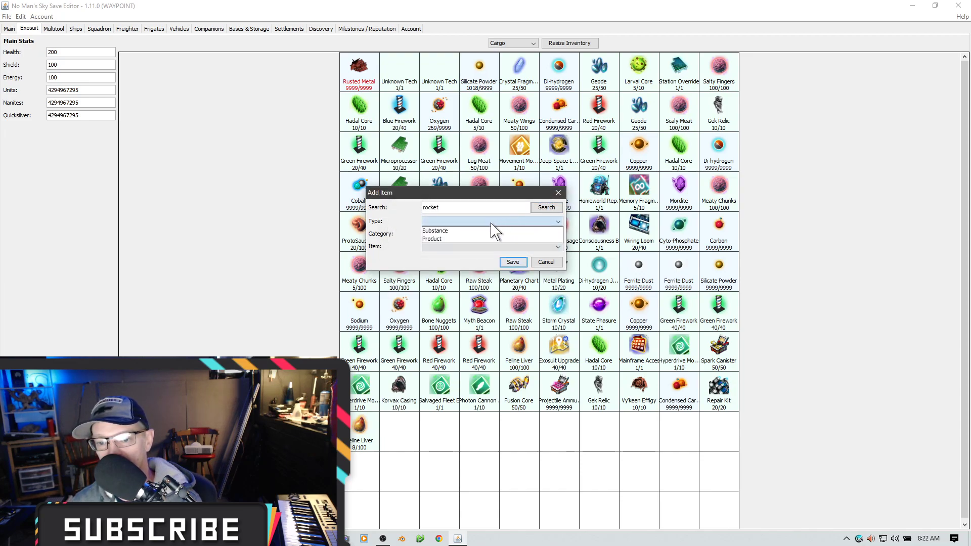
pyautogui.click(461, 234)
pyautogui.click(461, 233)
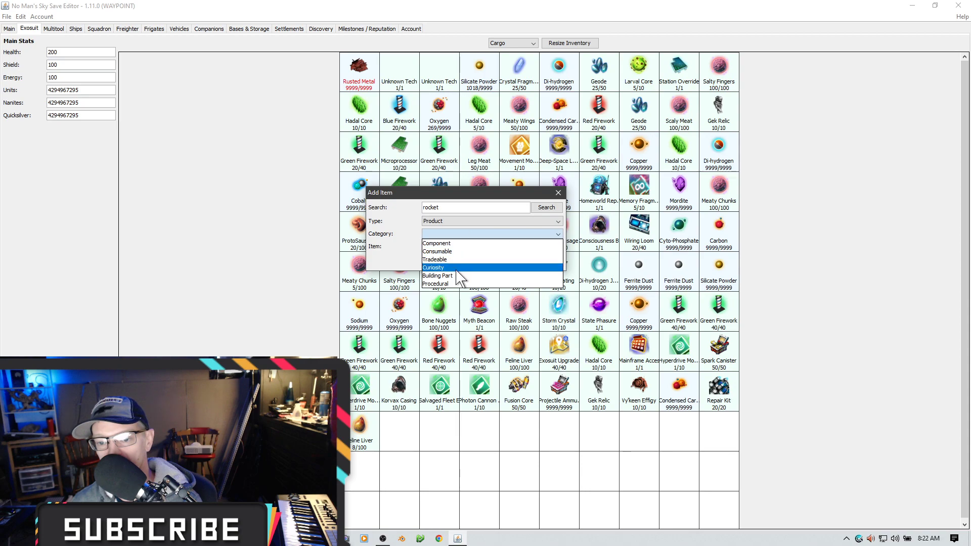
pyautogui.click(457, 277)
pyautogui.click(485, 247)
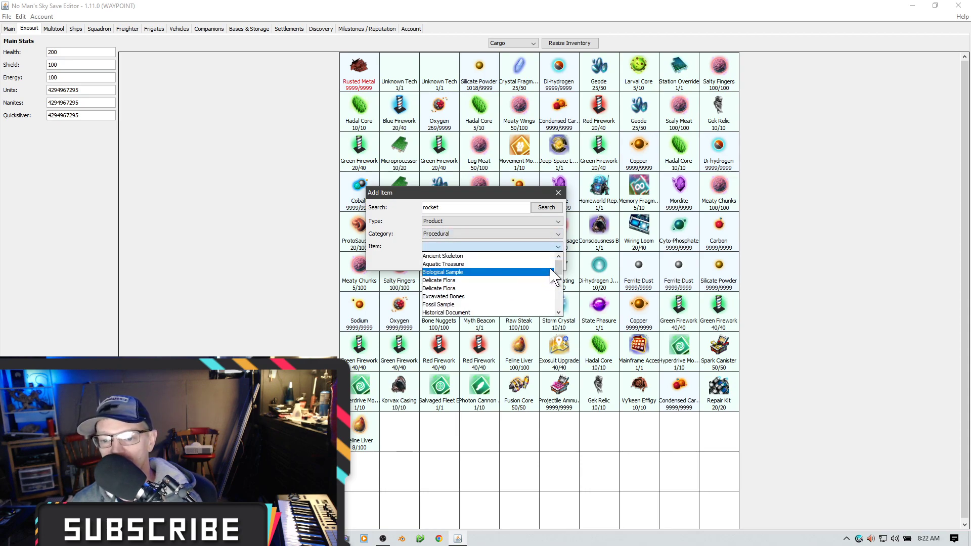
pyautogui.moveTo(558, 267)
pyautogui.mouseDown()
pyautogui.moveTo(557, 316)
pyautogui.moveTo(557, 271)
pyautogui.mouseUp()
# - Switch the category to Curiosity and browse the end of its item list for a trade rocket
pyautogui.click(473, 235)
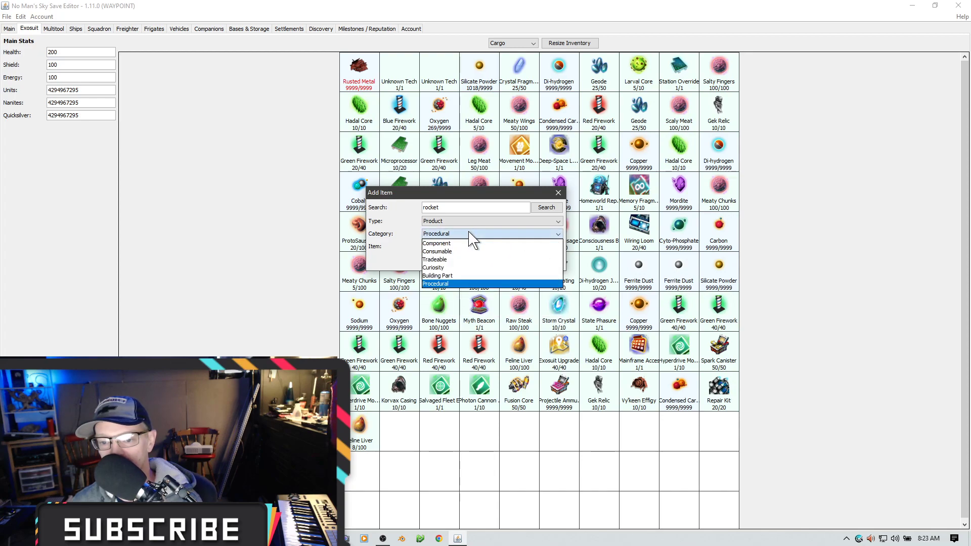
pyautogui.click(448, 268)
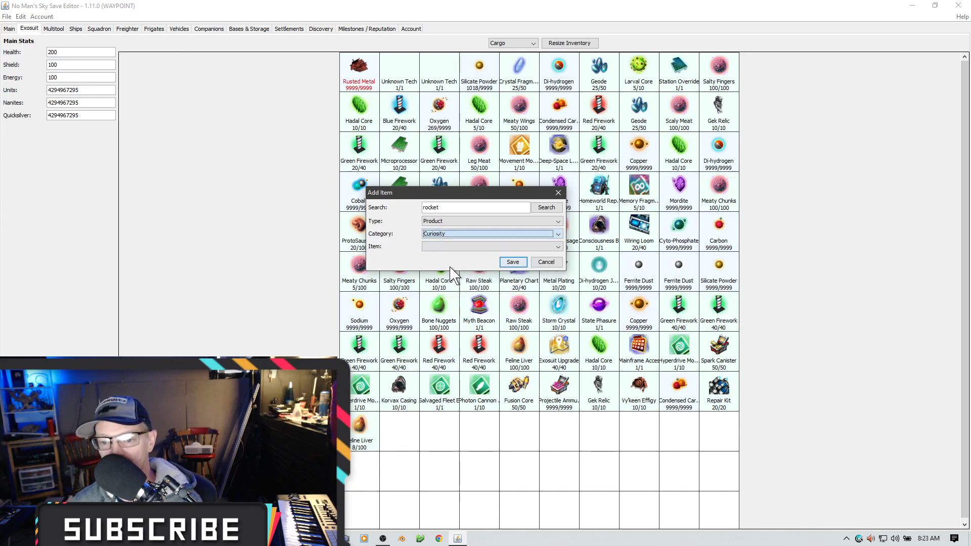
pyautogui.click(558, 246)
pyautogui.moveTo(559, 263); pyautogui.dragTo(559, 306)
pyautogui.scroll(5, 500, 305)
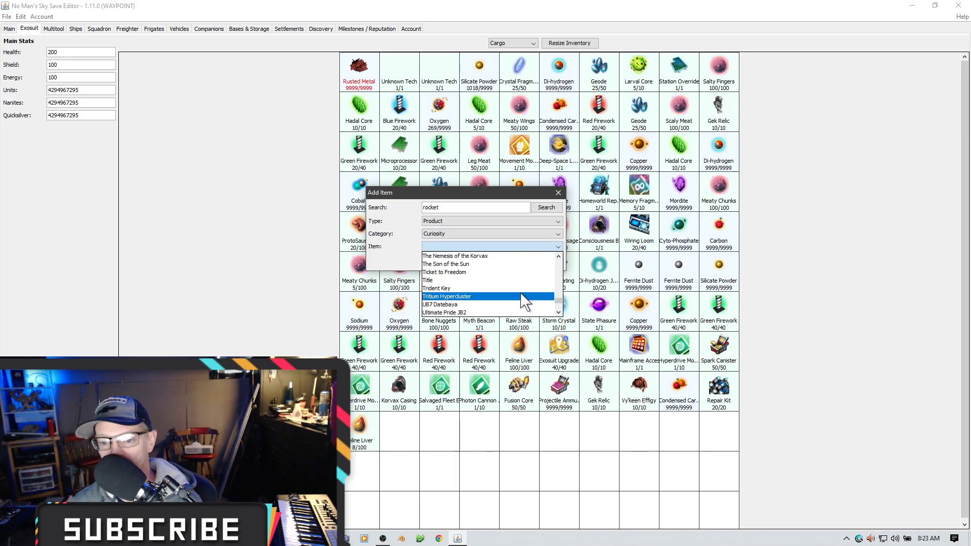
pyautogui.scroll(2, 528, 300)
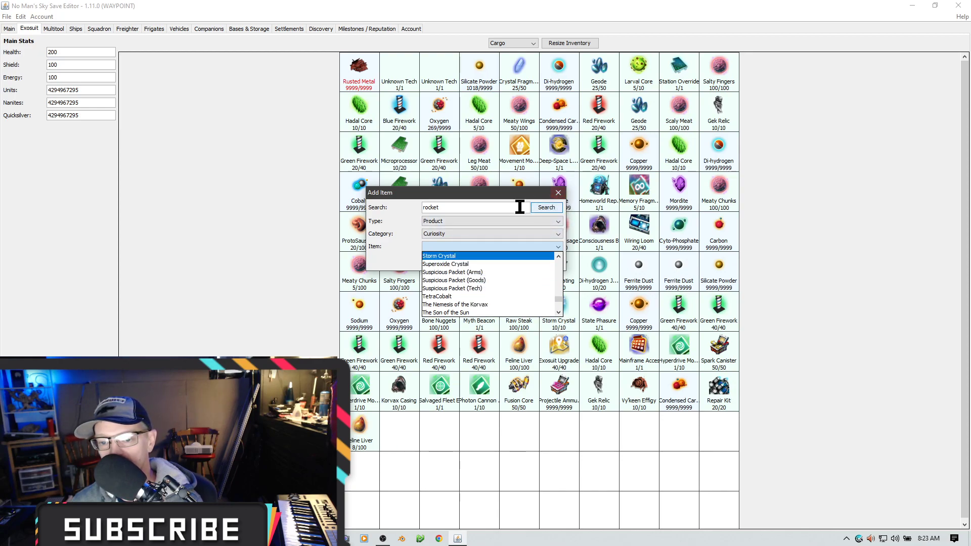
# - Switch the category to Tradeable and browse the end of its item list
pyautogui.click(476, 236)
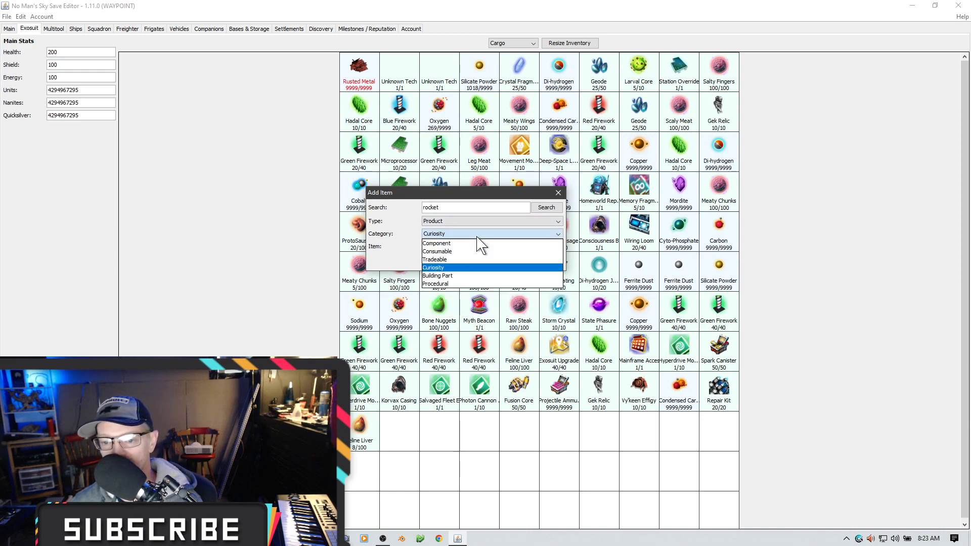
pyautogui.click(451, 259)
pyautogui.click(554, 247)
pyautogui.moveTo(560, 263); pyautogui.dragTo(558, 310)
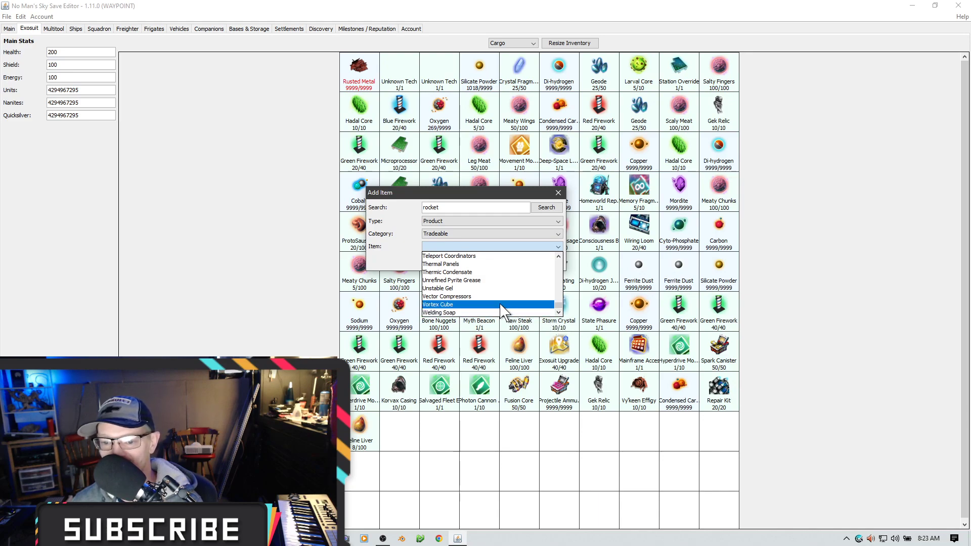
pyautogui.scroll(1, 502, 309)
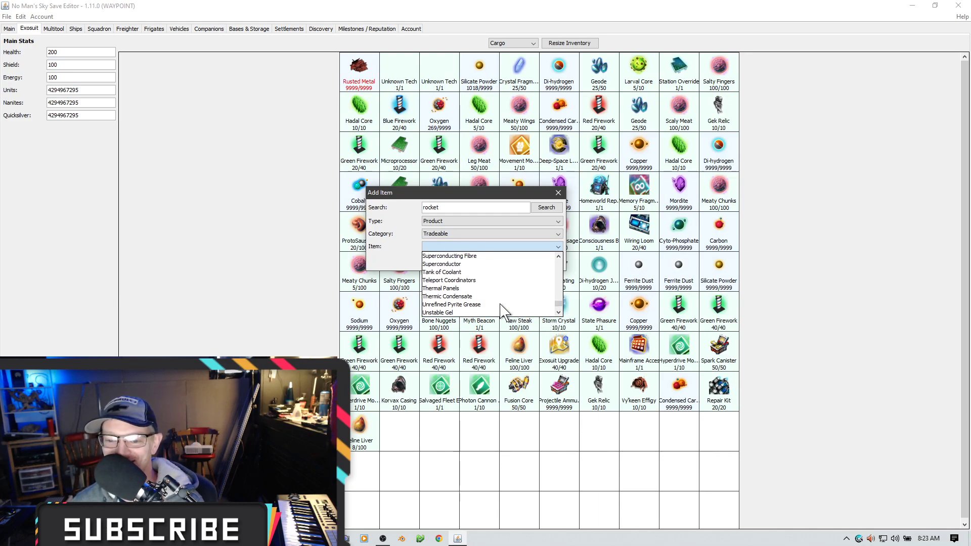
# - Choose Thick Meat Stew from the Consumable category and save it into the slot beside the ProtoSausage
pyautogui.click(541, 235)
pyautogui.click(467, 252)
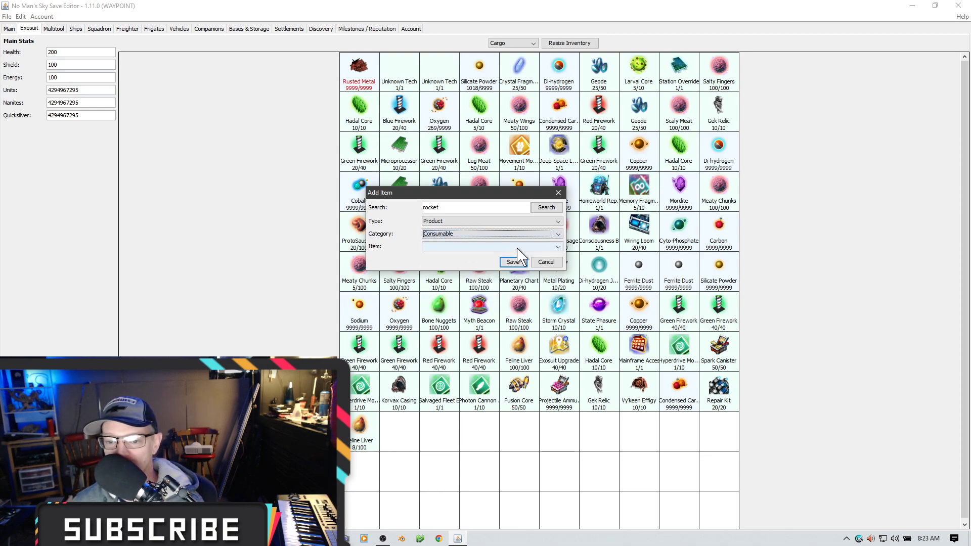
pyautogui.click(531, 246)
pyautogui.moveTo(558, 263); pyautogui.dragTo(477, 305)
pyautogui.scroll(5, 477, 305)
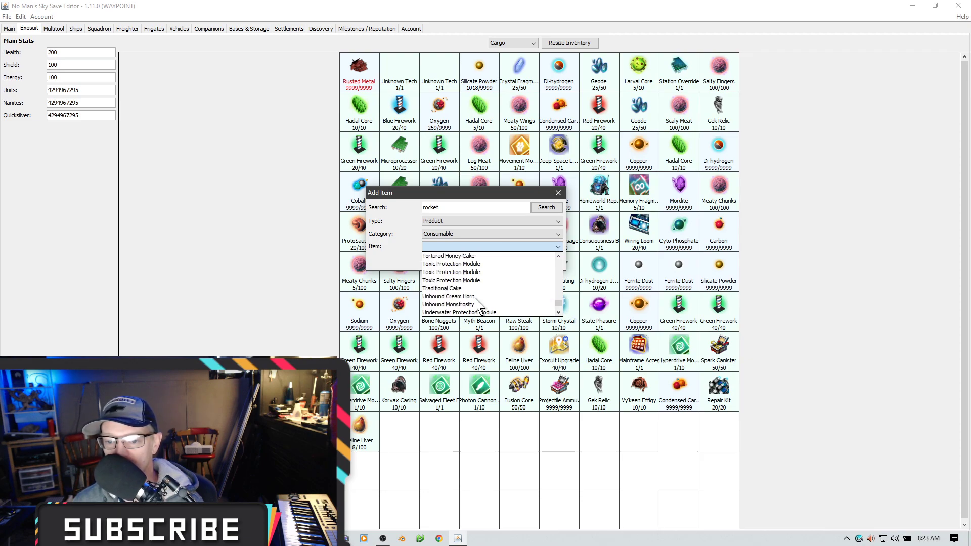
pyautogui.scroll(1, 477, 305)
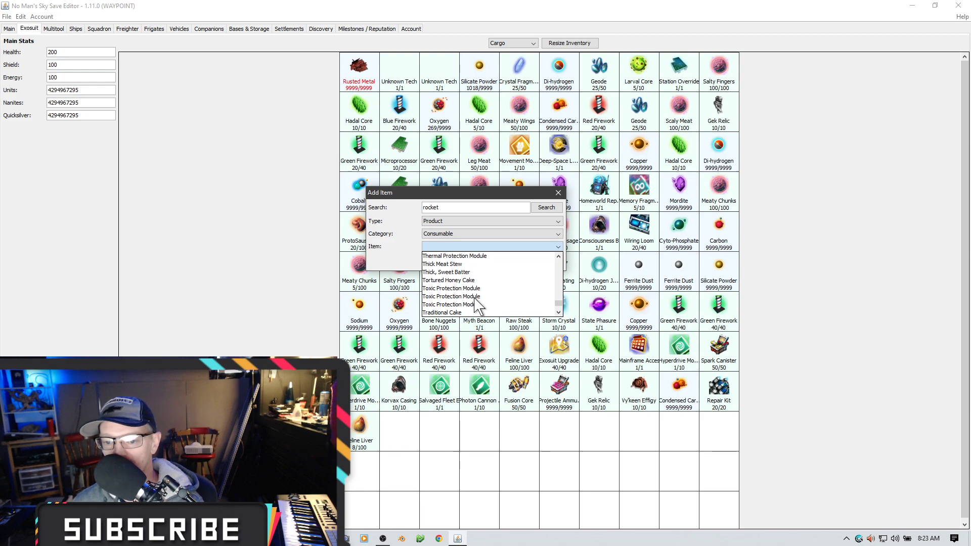
pyautogui.click(455, 264)
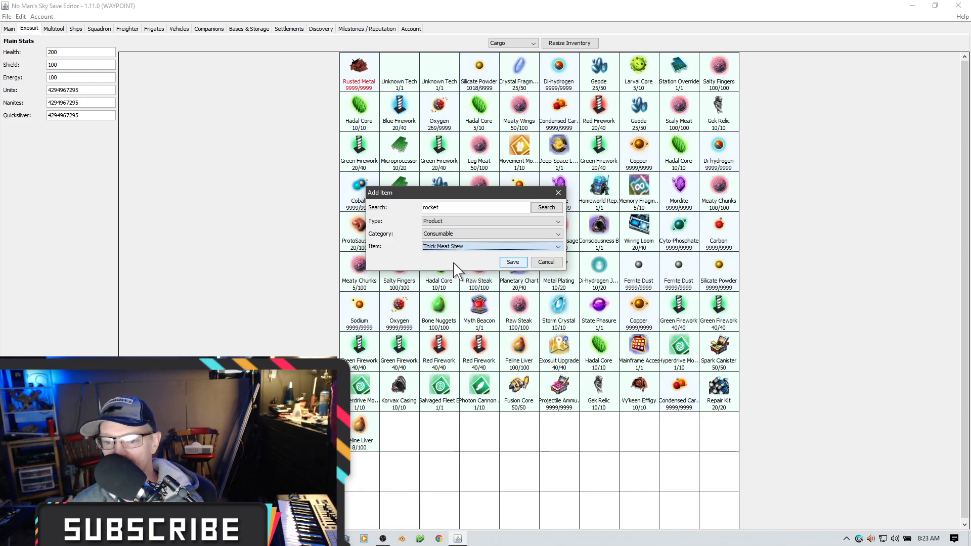
pyautogui.click(513, 262)
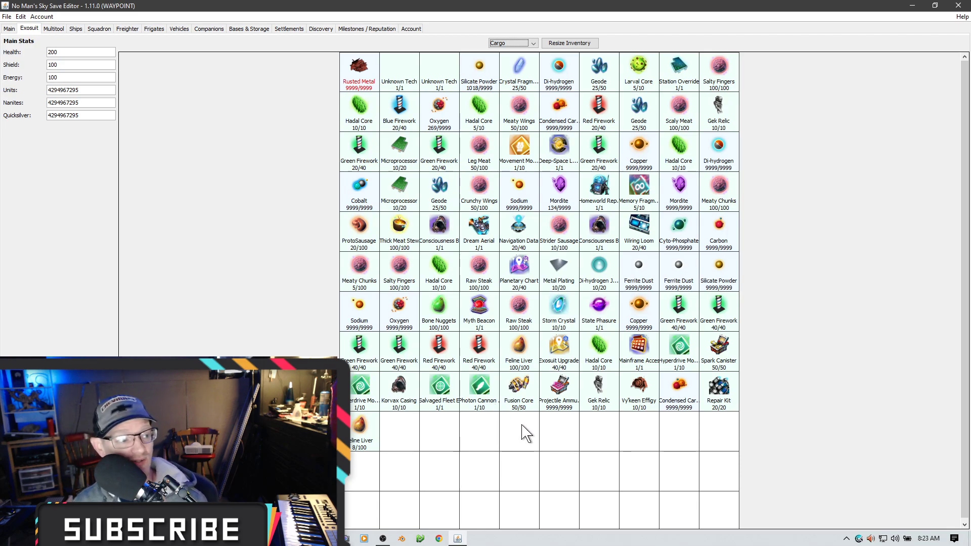
# - Search for "stasis" and add the Stasis Device to the empty cargo slot below the Fusion Core
pyautogui.rightClick(533, 432)
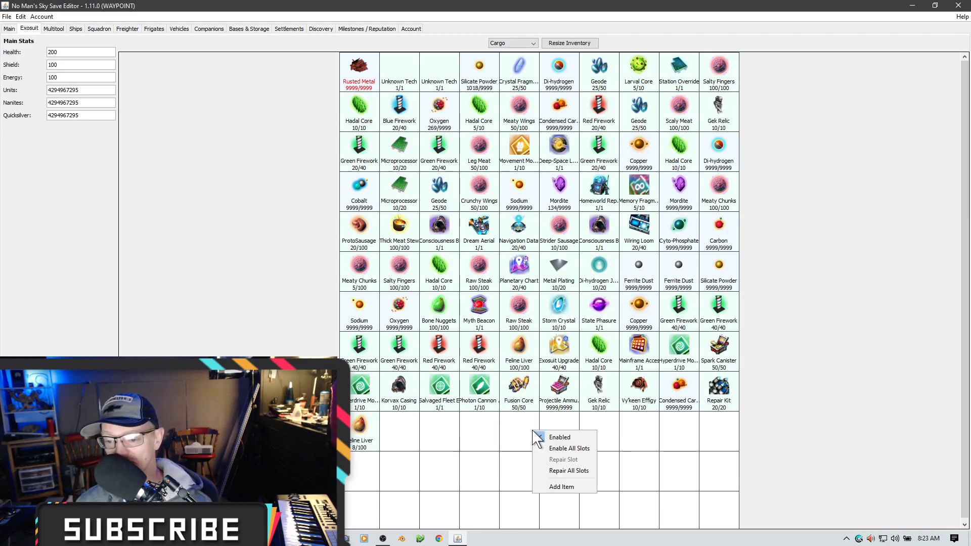
pyautogui.click(565, 487)
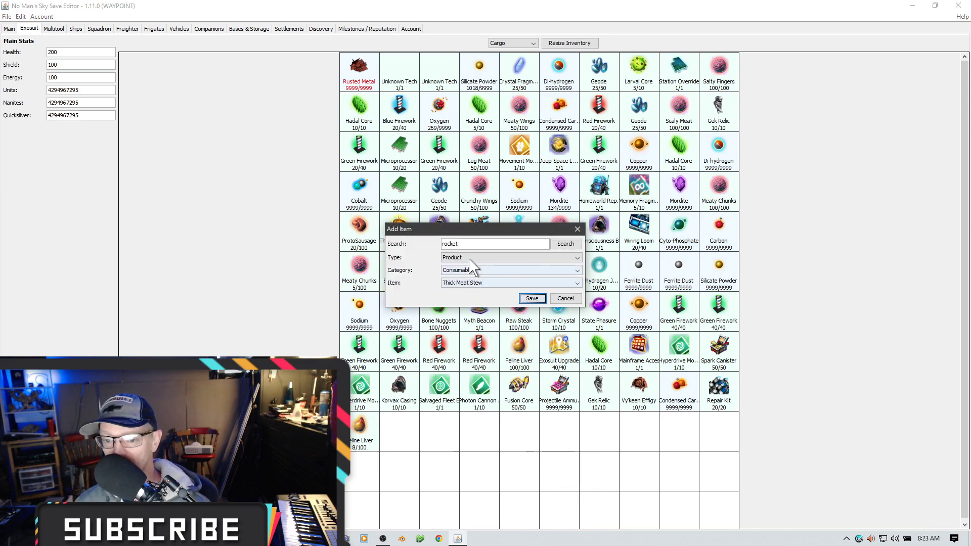
pyautogui.moveTo(449, 243); pyautogui.dragTo(441, 244)
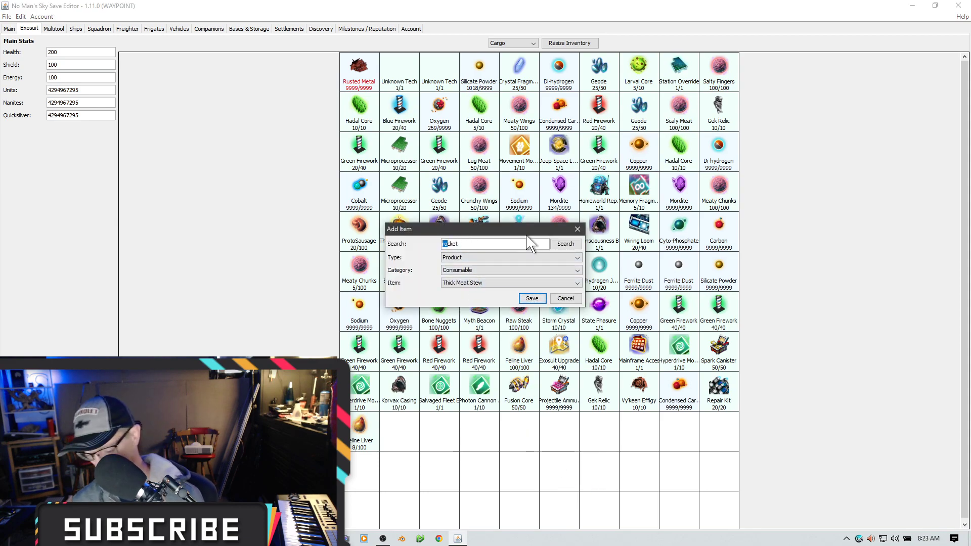
pyautogui.press('BackSpace')
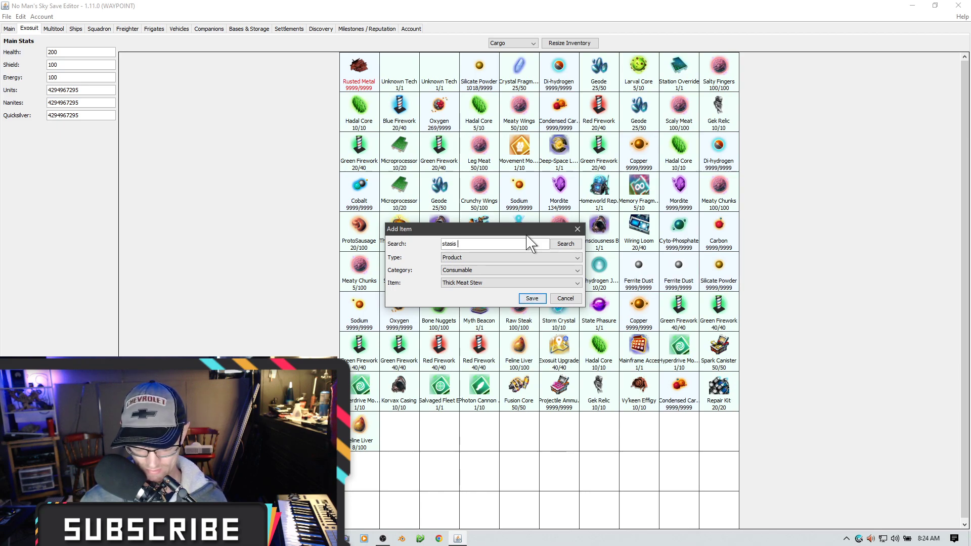
pyautogui.click(565, 244)
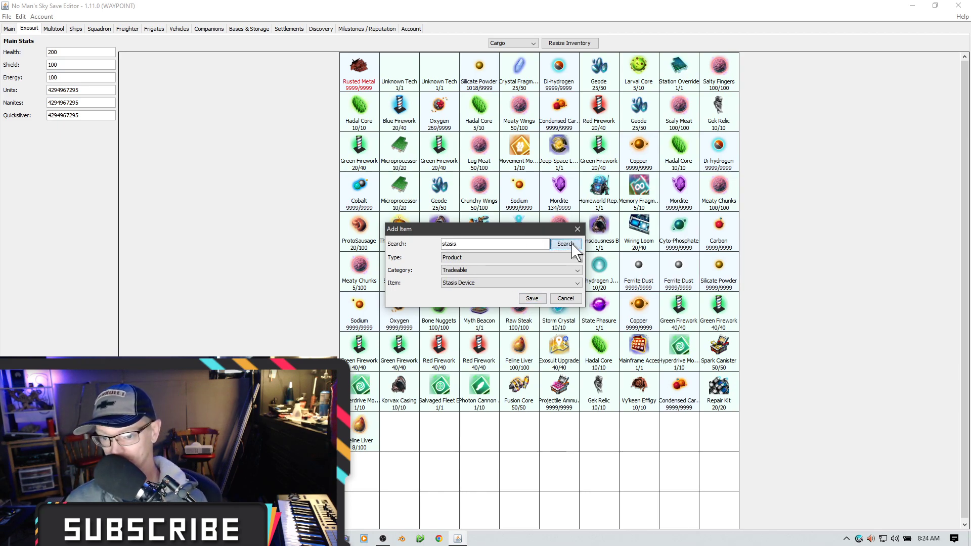
pyautogui.click(532, 299)
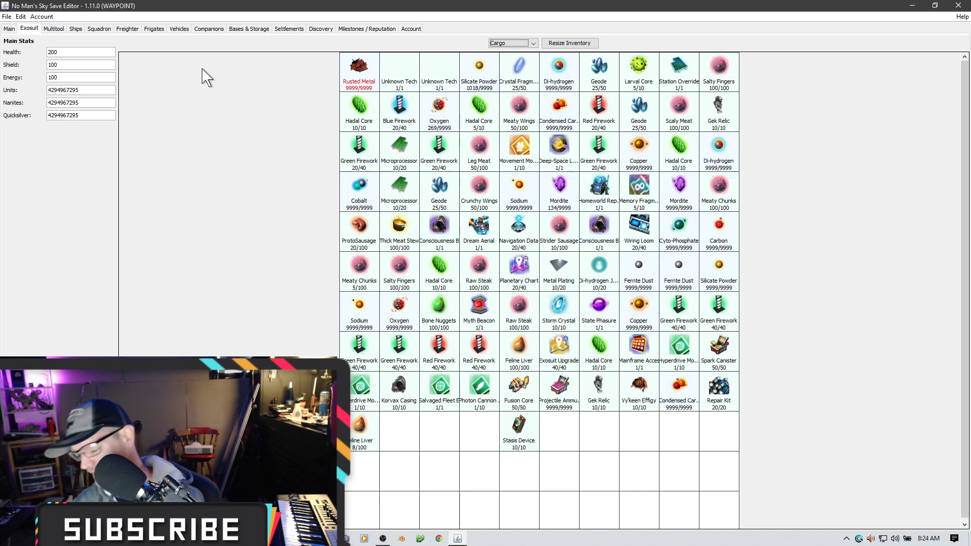
# - Open the multitool data and examine the list of multitools and the type choices, keeping Multitool [0] and Royal
pyautogui.click(58, 29)
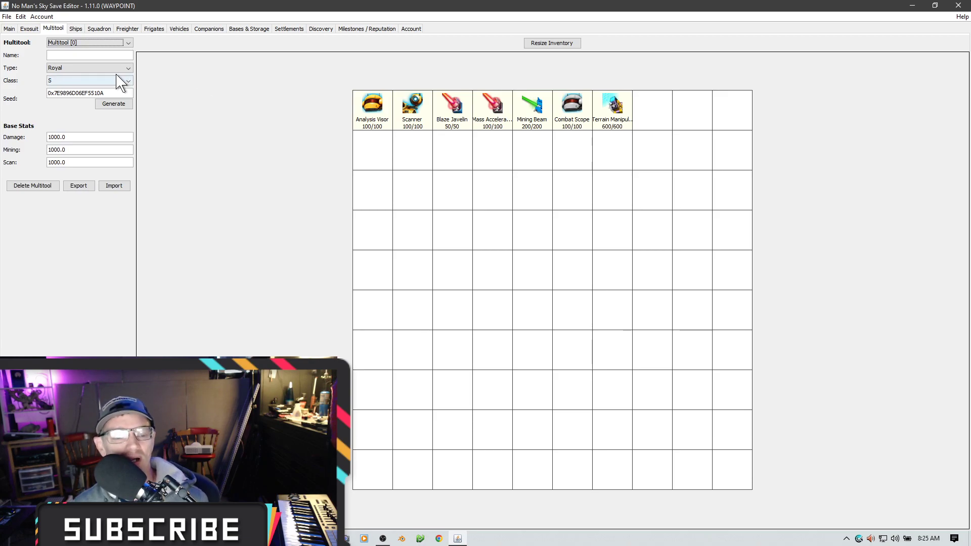
pyautogui.click(119, 44)
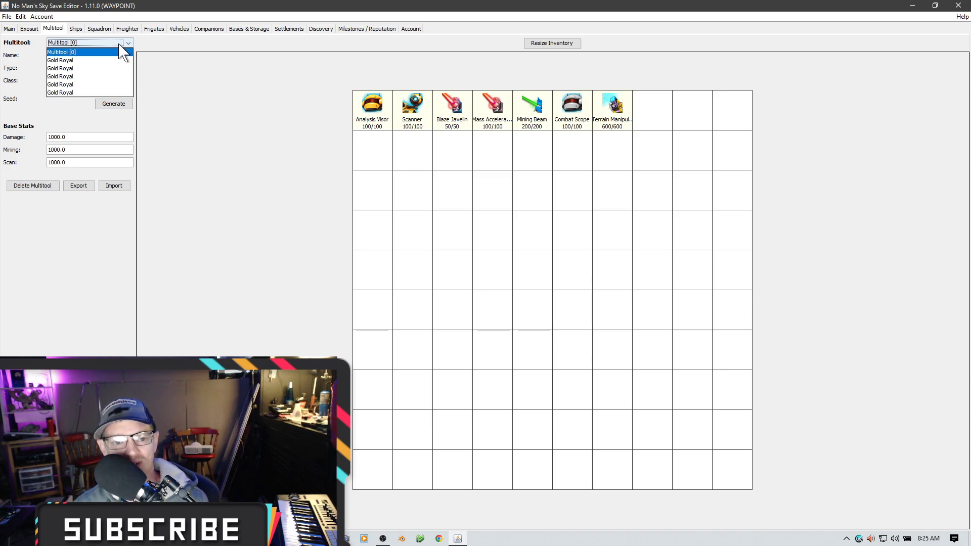
pyautogui.click(120, 46)
pyautogui.click(97, 70)
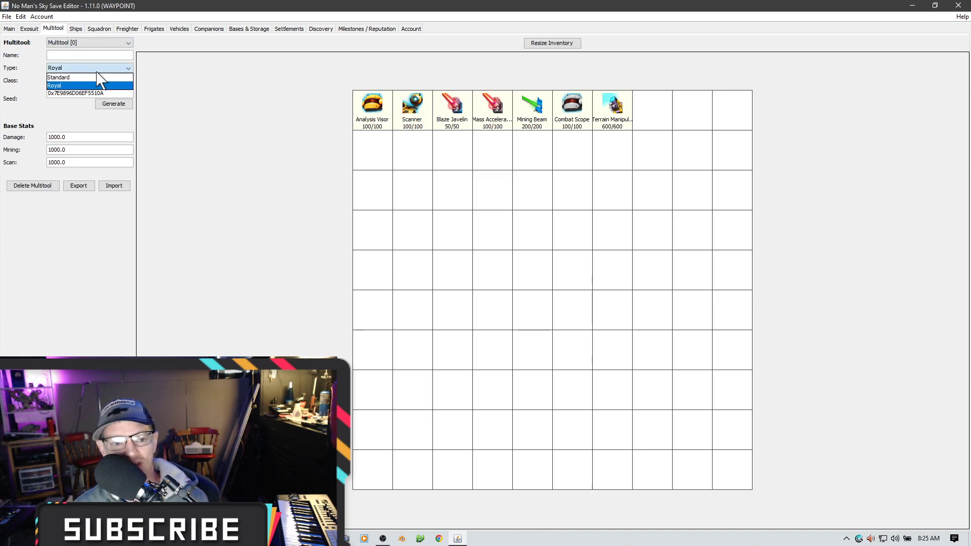
pyautogui.click(98, 71)
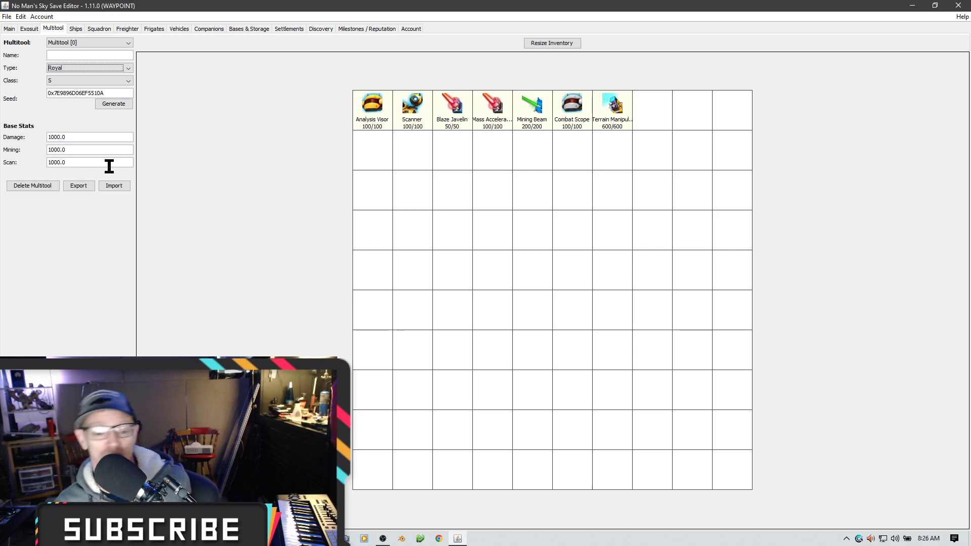
# - Try to raise the base damage of Multitool [0] by appending 9999999 to its value
pyautogui.click(99, 138)
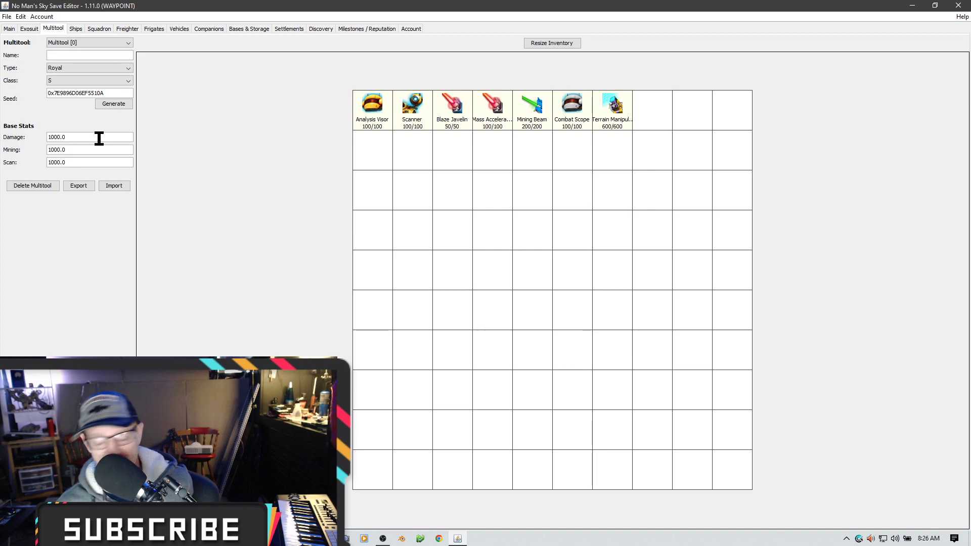
pyautogui.write('9999999')
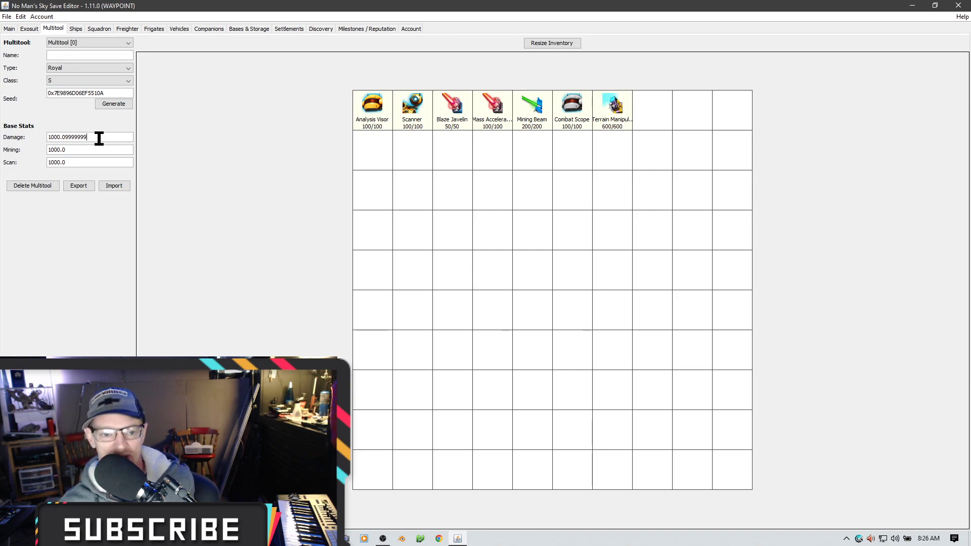
pyautogui.click(84, 150)
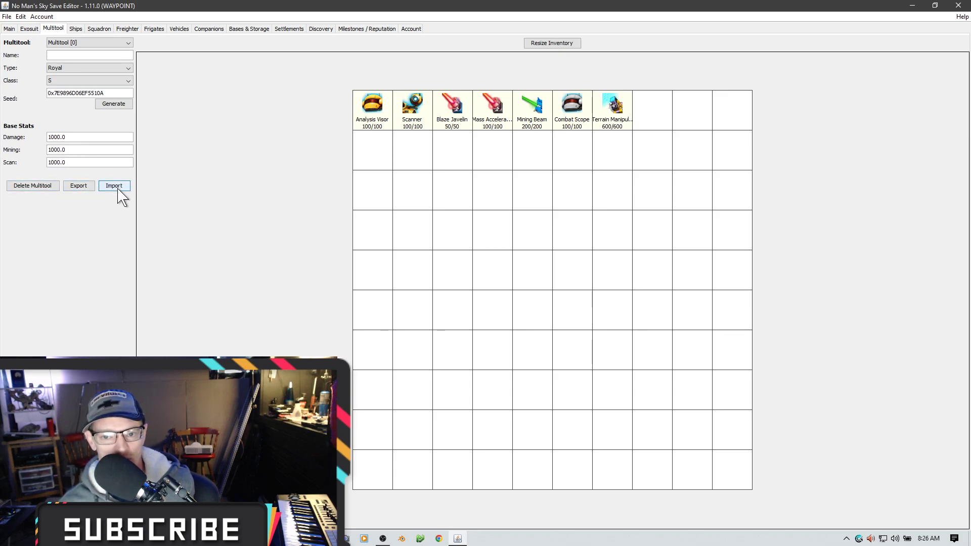
# - Select the first Gold Royal multitool and enable the disabled slot beside its Mining Beam
pyautogui.click(98, 42)
pyautogui.click(80, 60)
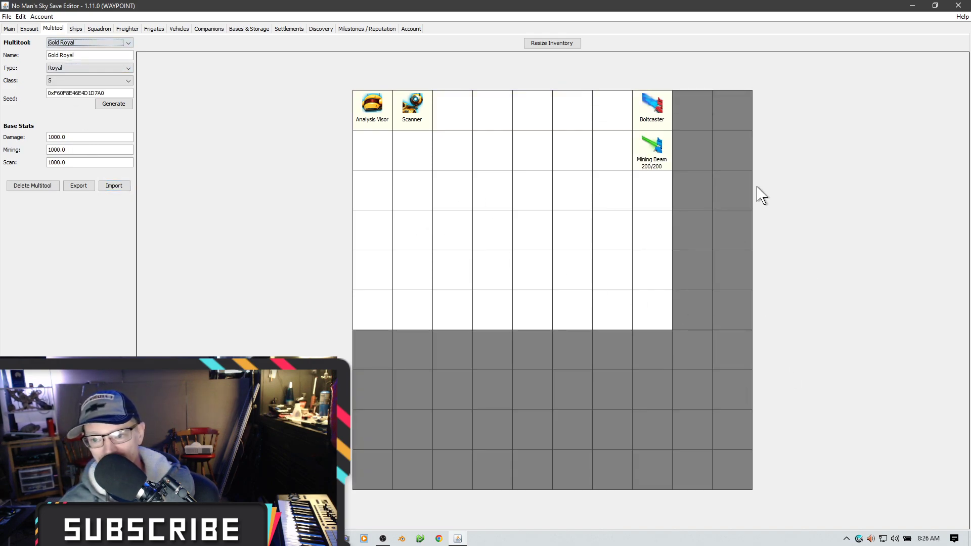
pyautogui.rightClick(686, 154)
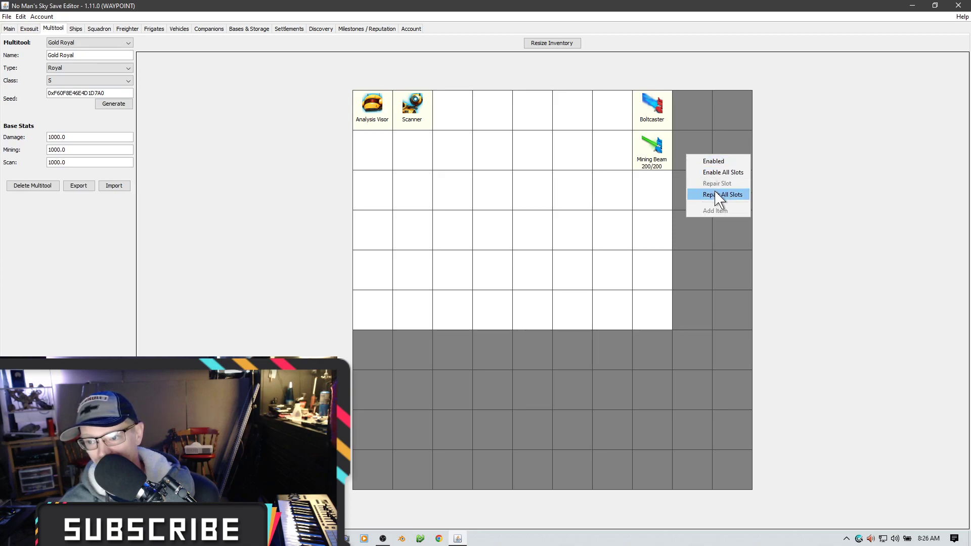
pyautogui.click(721, 160)
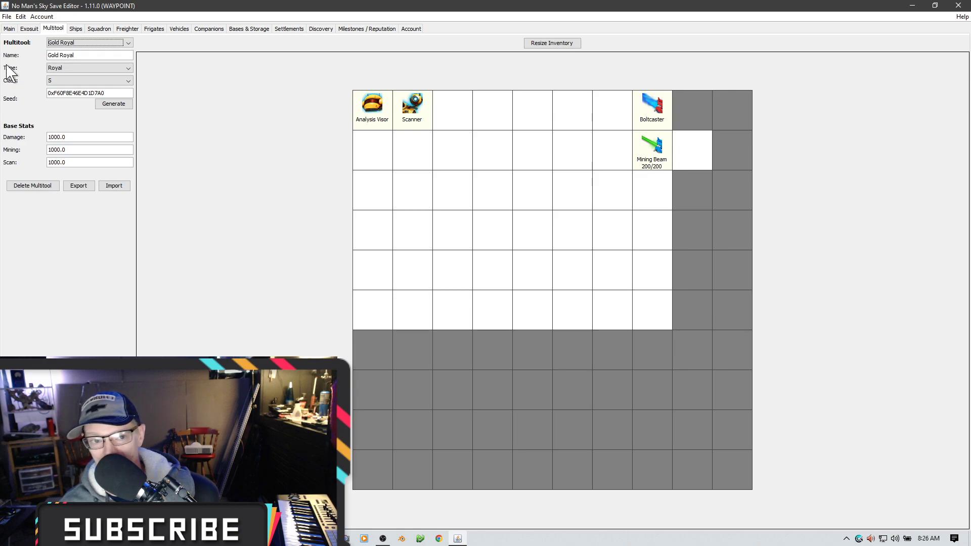
# - Enable all slots for the Gold Royal multitool, expand all inventories, and apply the enabling of all slots once more
pyautogui.click(20, 16)
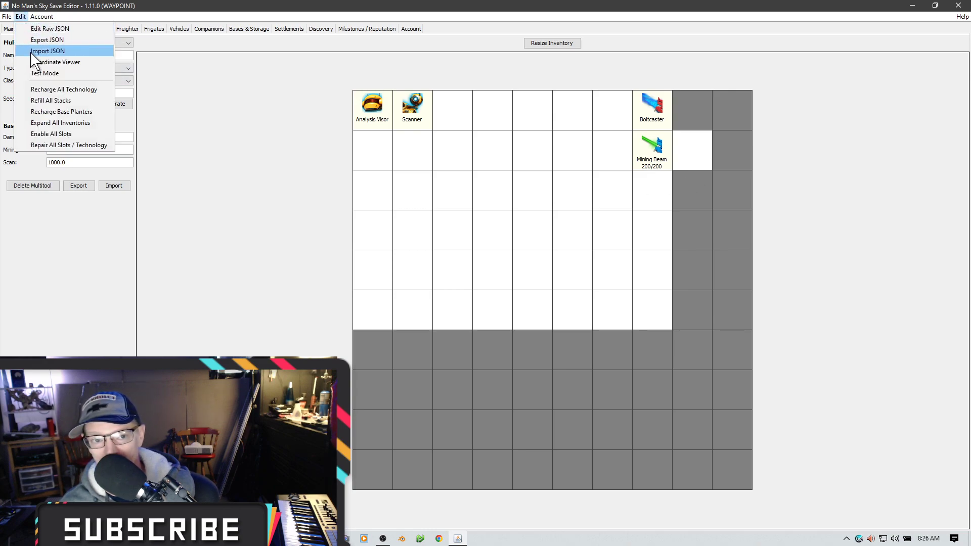
pyautogui.click(63, 134)
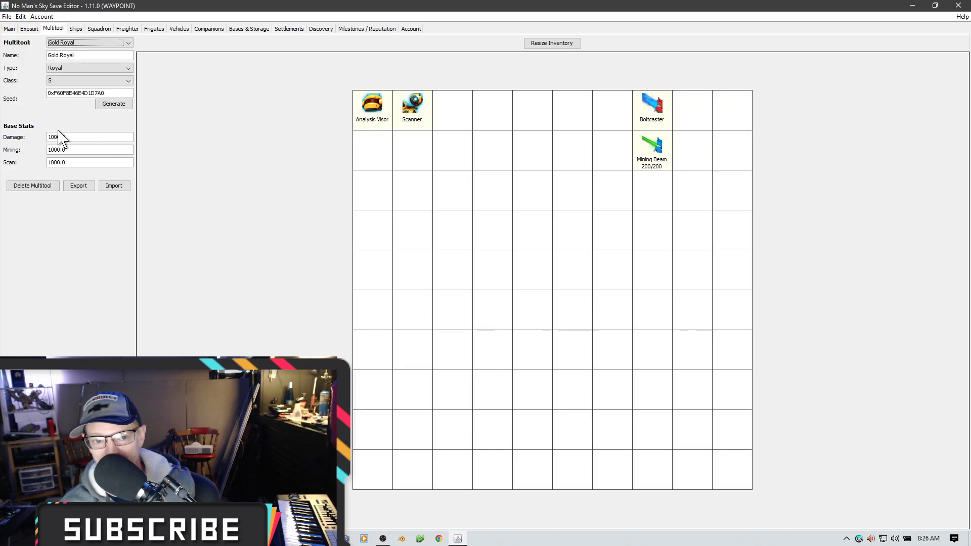
pyautogui.click(21, 16)
pyautogui.click(66, 122)
pyautogui.click(21, 16)
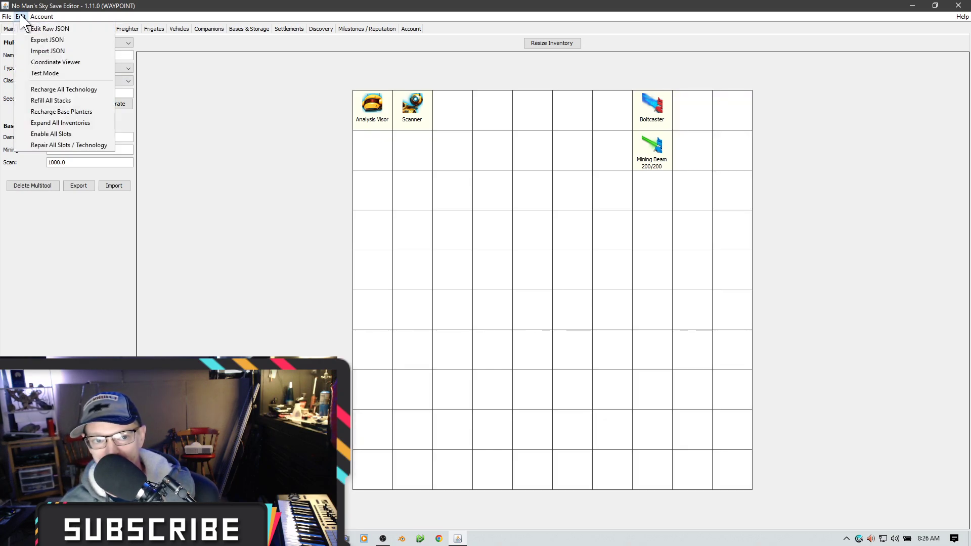
pyautogui.click(61, 134)
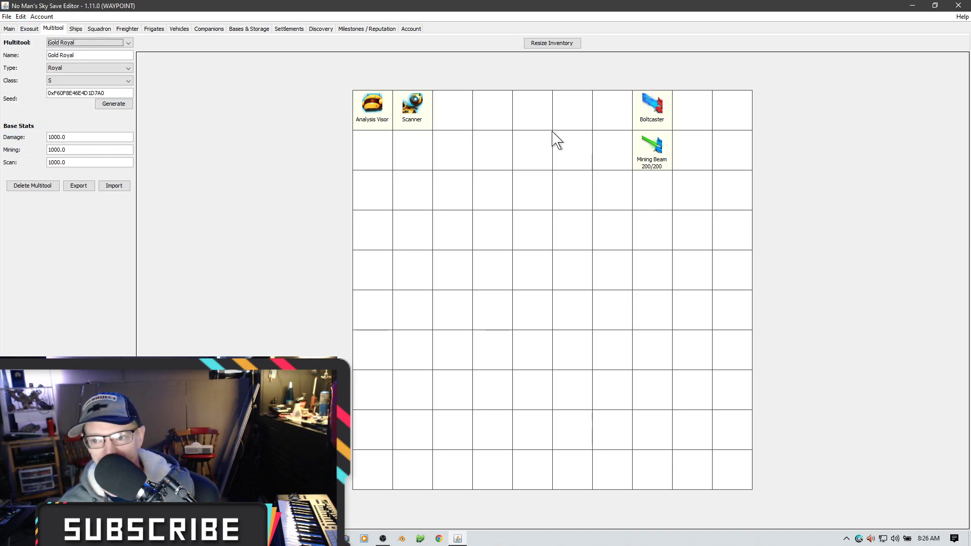
# - Select the second Gold Royal multitool in the list and enable all slots
pyautogui.click(108, 43)
pyautogui.click(85, 68)
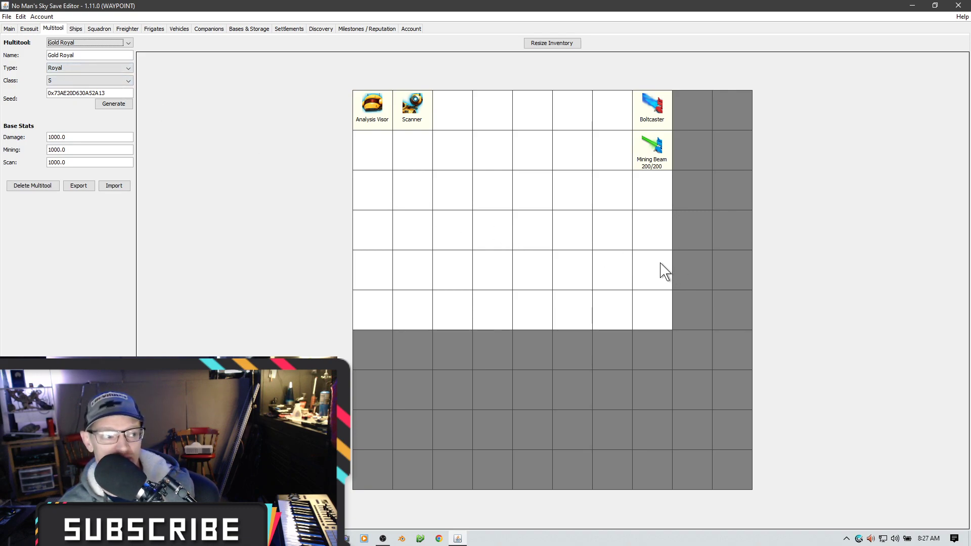
pyautogui.click(20, 17)
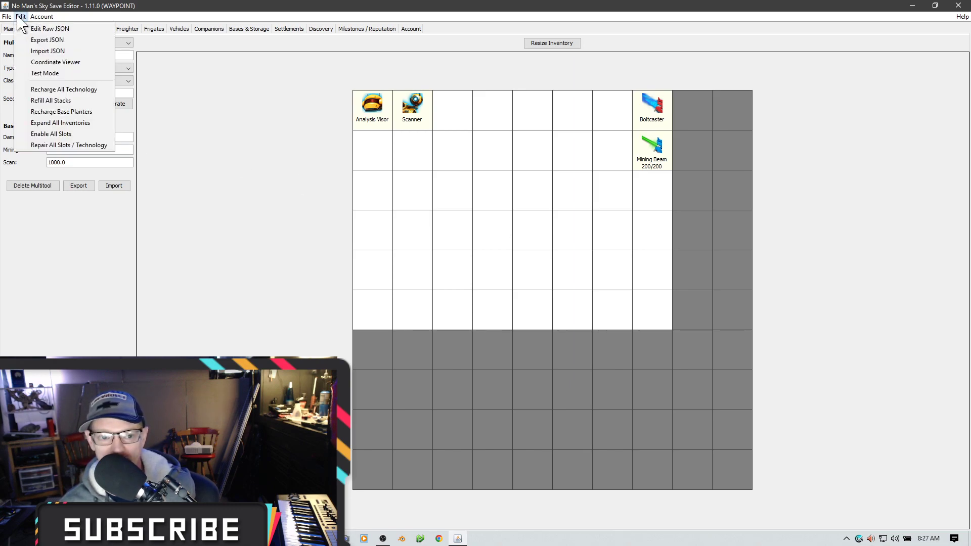
pyautogui.click(68, 134)
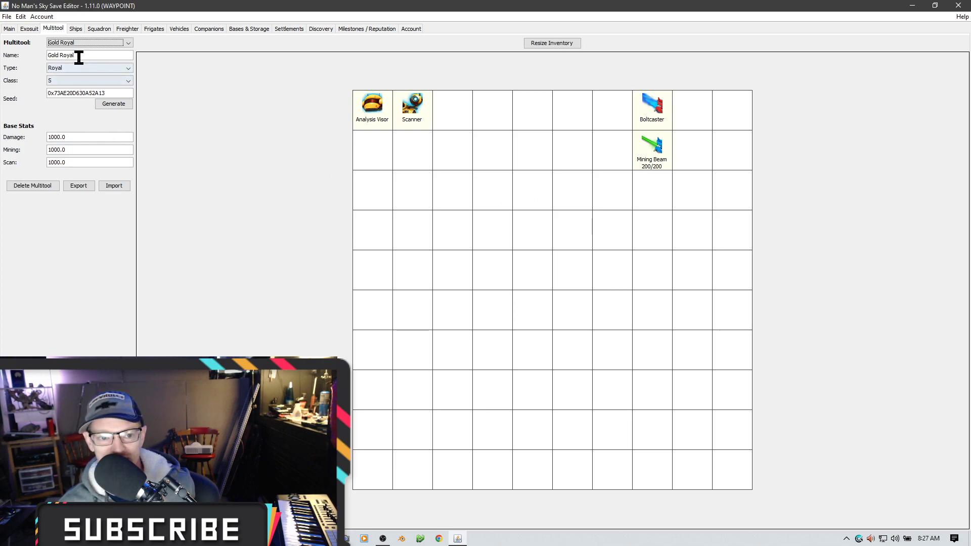
# - Return to Multitool [0] and check which item types can be added to an empty second-row slot, adding nothing
pyautogui.click(90, 44)
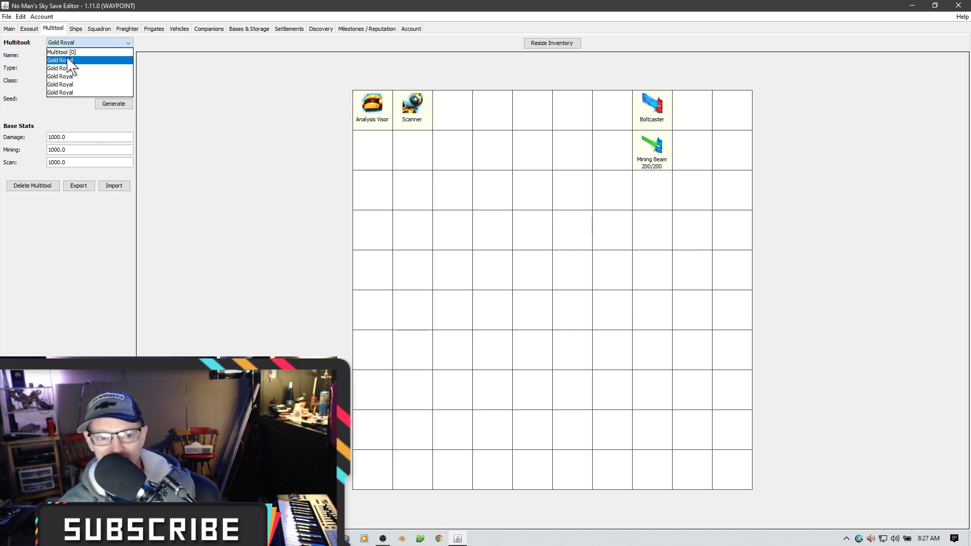
pyautogui.click(73, 52)
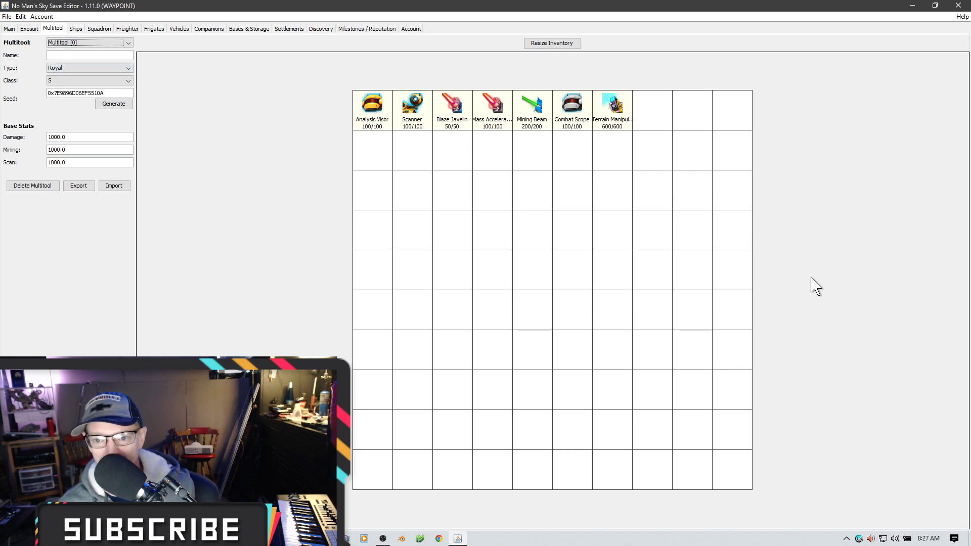
pyautogui.rightClick(661, 144)
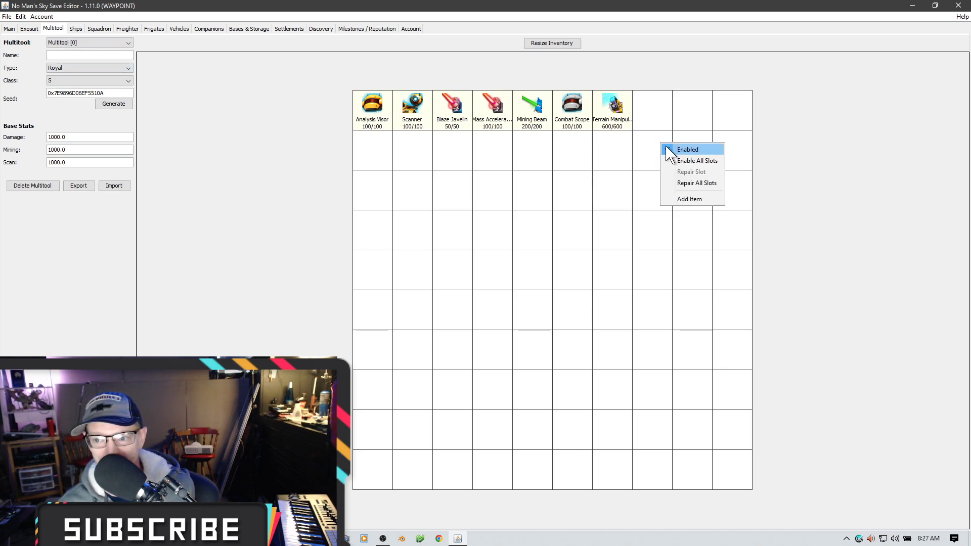
pyautogui.click(698, 199)
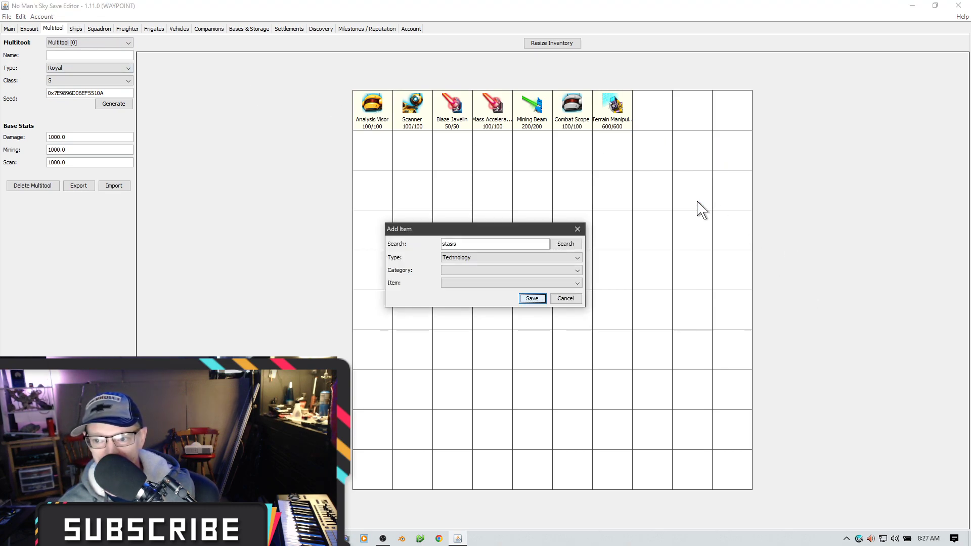
pyautogui.click(525, 258)
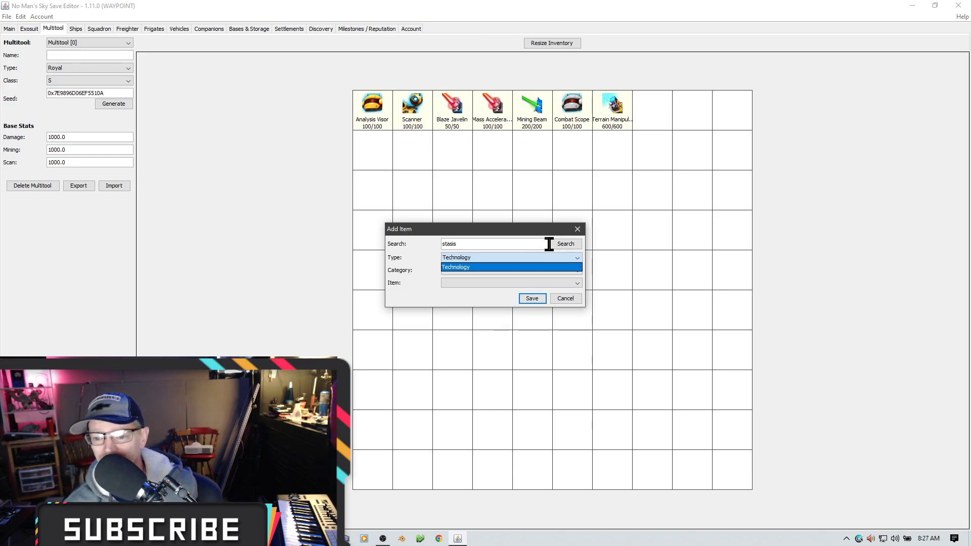
pyautogui.click(577, 228)
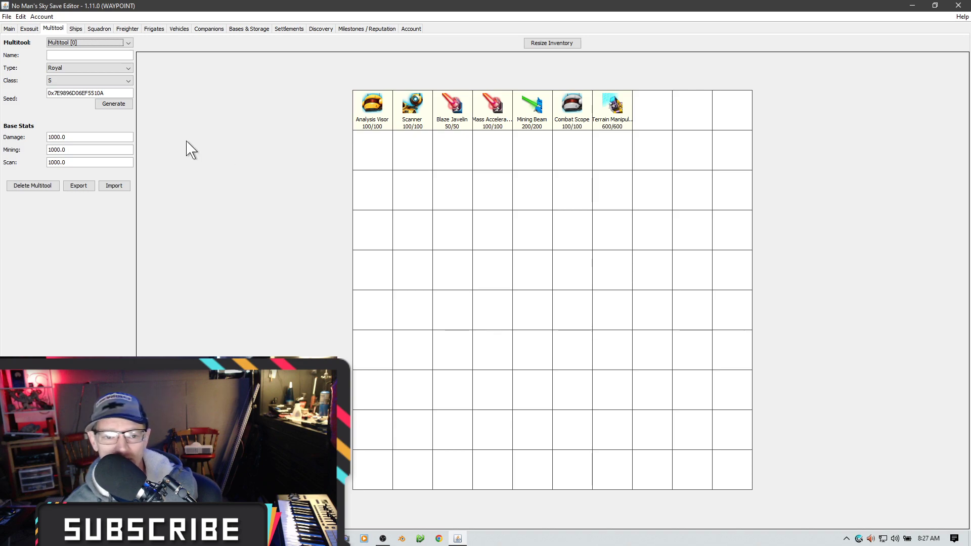
# - Open the ship data and examine the existing ship export files without exporting the current ship
pyautogui.click(76, 29)
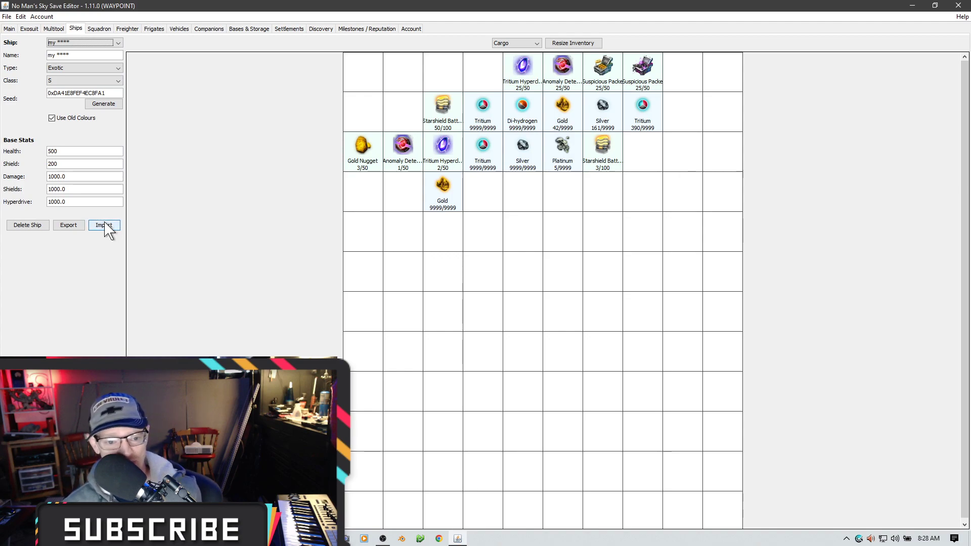
pyautogui.click(75, 227)
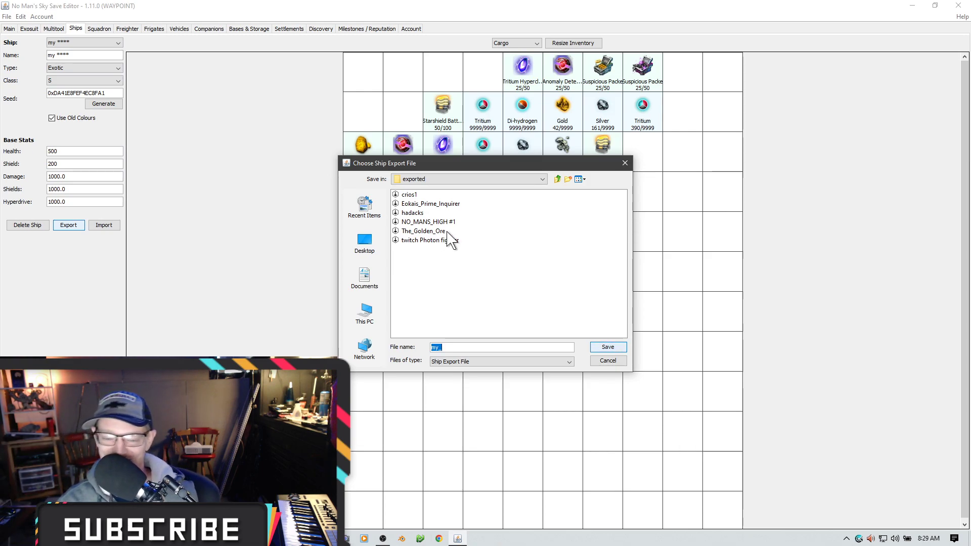
pyautogui.click(625, 163)
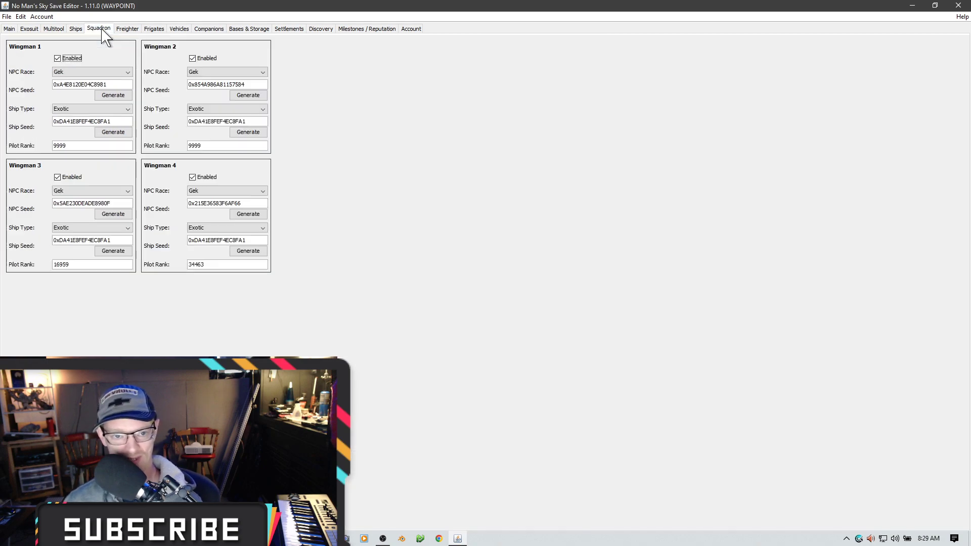
# - Examine the NPC race and ship type choices for Wingman 1 in the squadron data, keeping Gek and Exotic
pyautogui.click(101, 30)
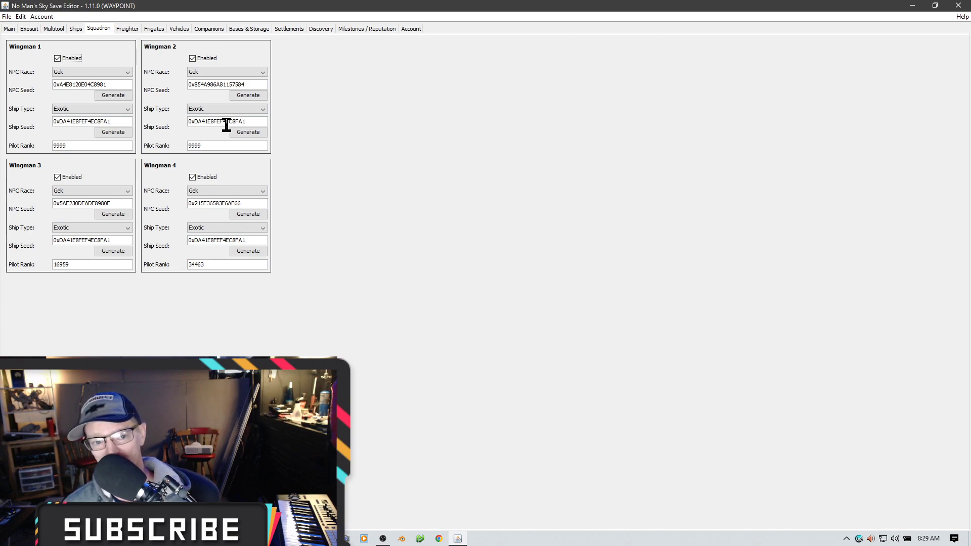
pyautogui.click(120, 73)
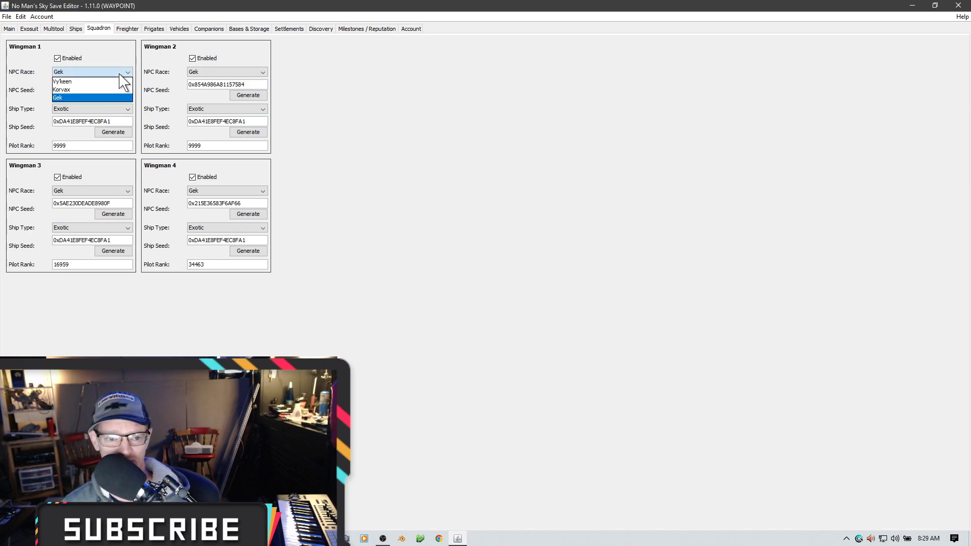
pyautogui.click(120, 74)
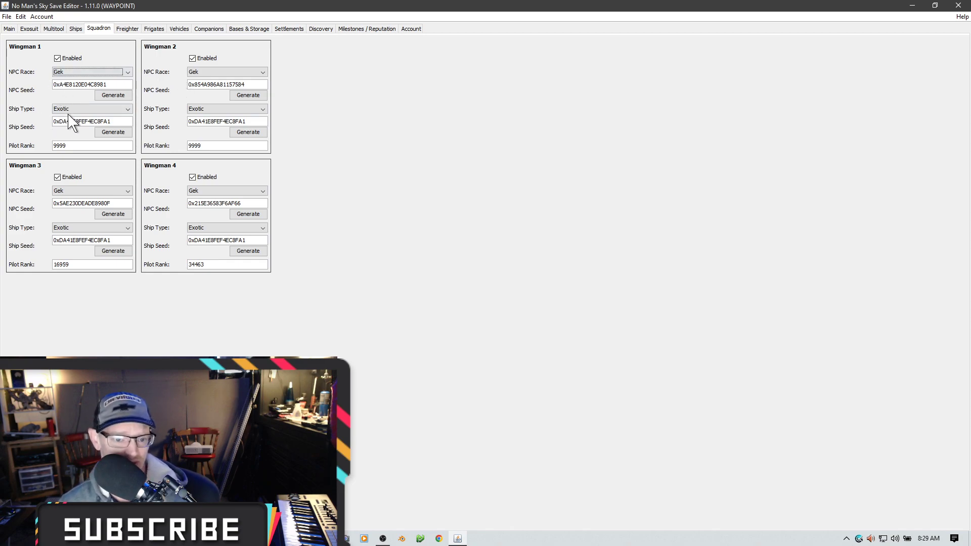
pyautogui.click(127, 109)
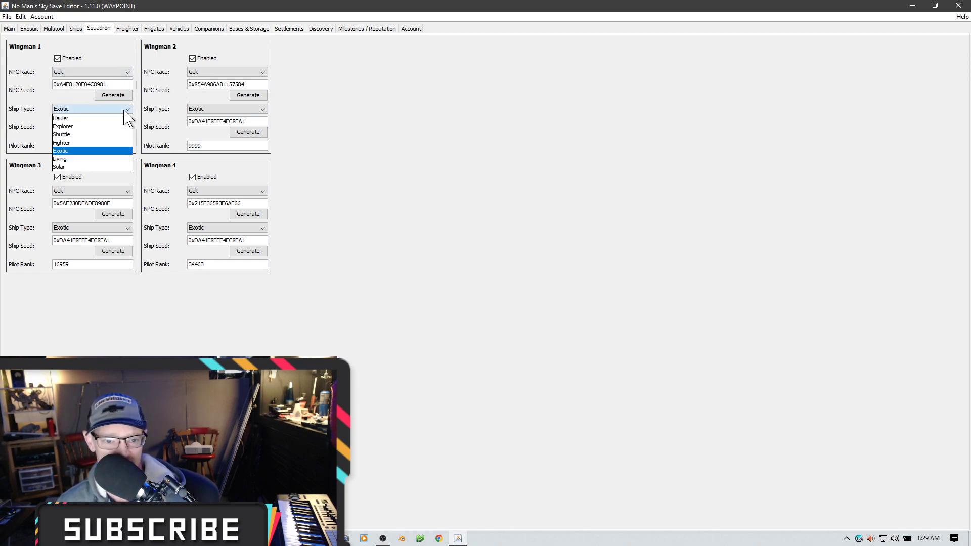
pyautogui.click(127, 110)
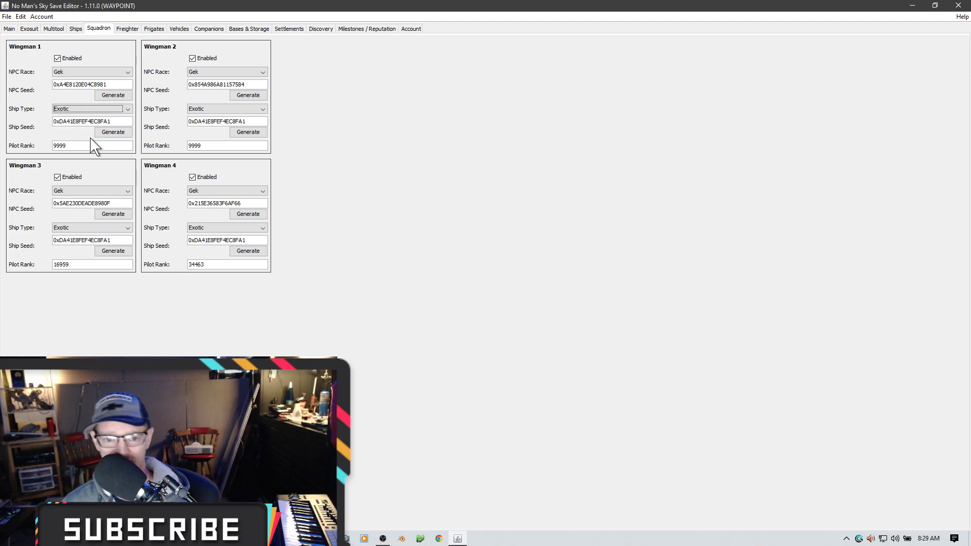
# - Open the freighter data and switch the displayed inventory from Cargo to Technology
pyautogui.click(127, 28)
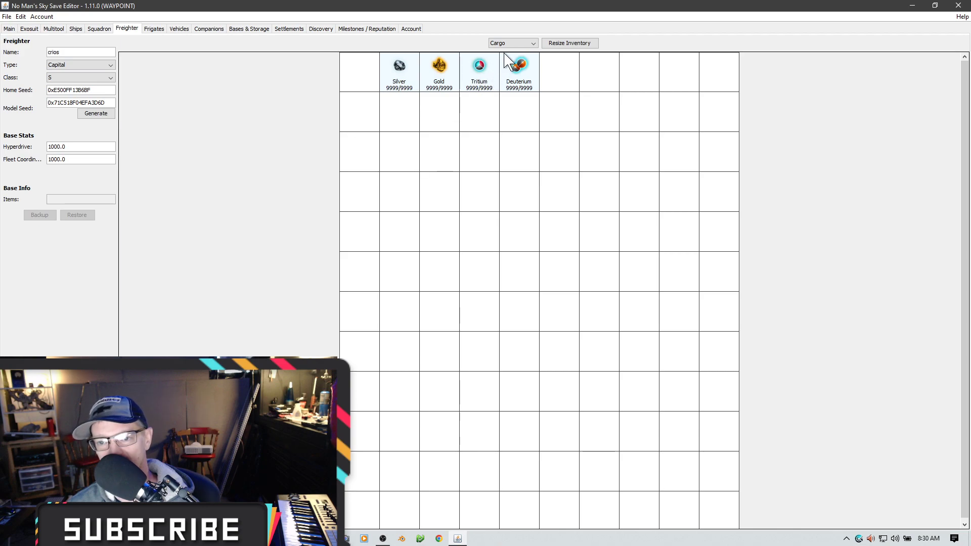
pyautogui.click(534, 45)
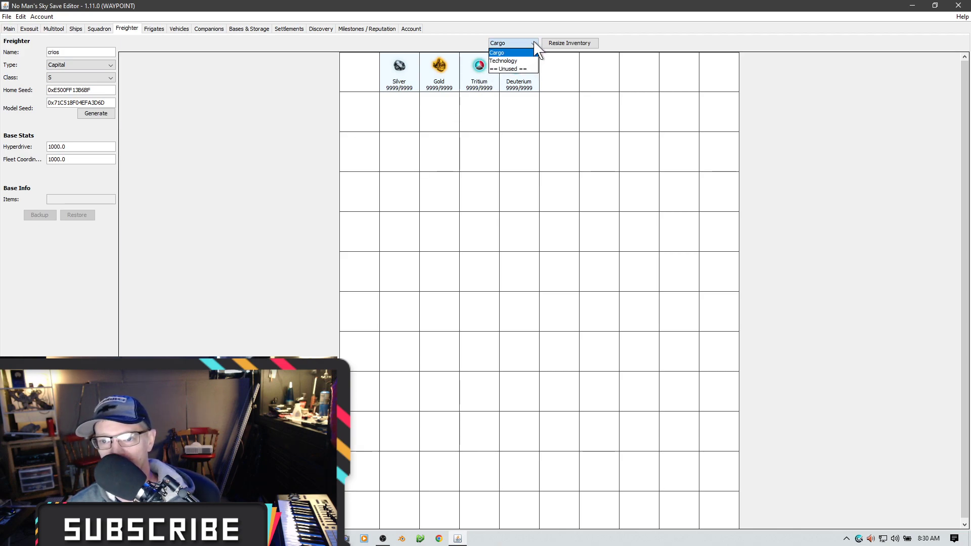
pyautogui.click(515, 52)
pyautogui.click(532, 45)
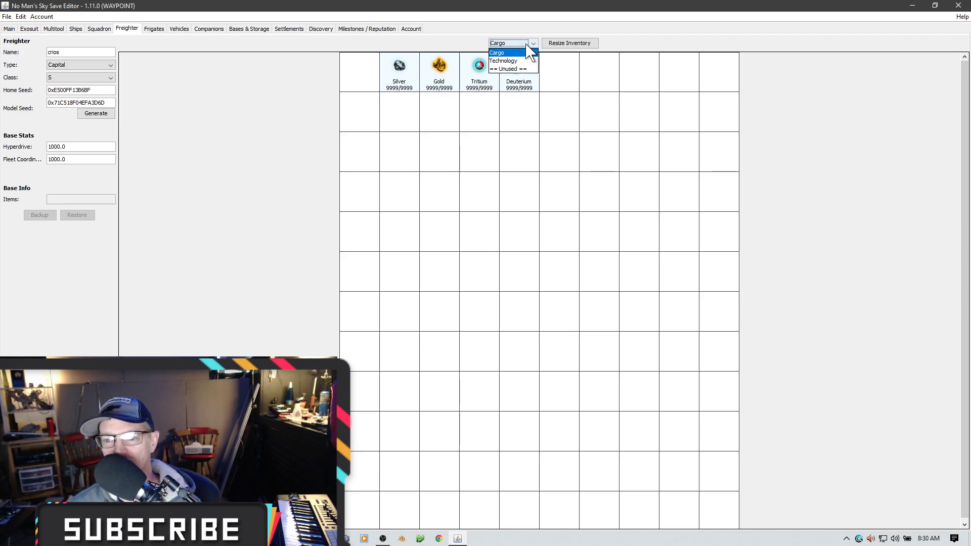
pyautogui.click(511, 61)
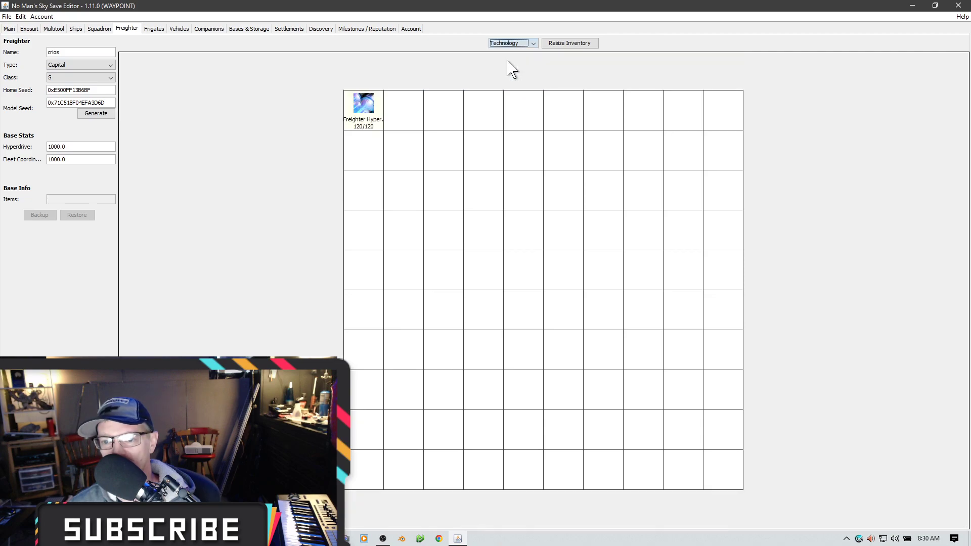
# - Start adding an item to the slot beside the Freighter Hyperdrive and browse the Salvaged Freighter Modules in the Procedural category
pyautogui.rightClick(407, 116)
pyautogui.click(436, 171)
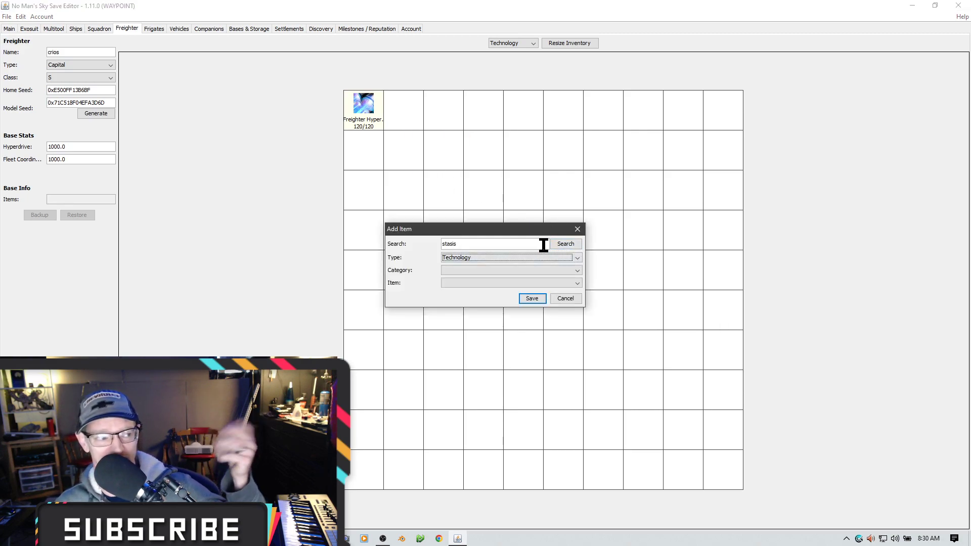
pyautogui.click(532, 272)
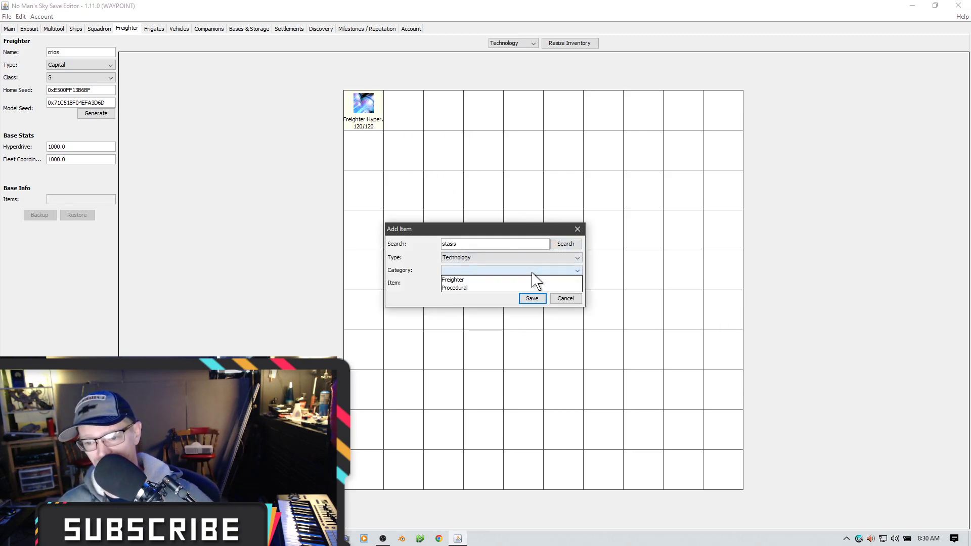
pyautogui.click(474, 287)
pyautogui.click(498, 283)
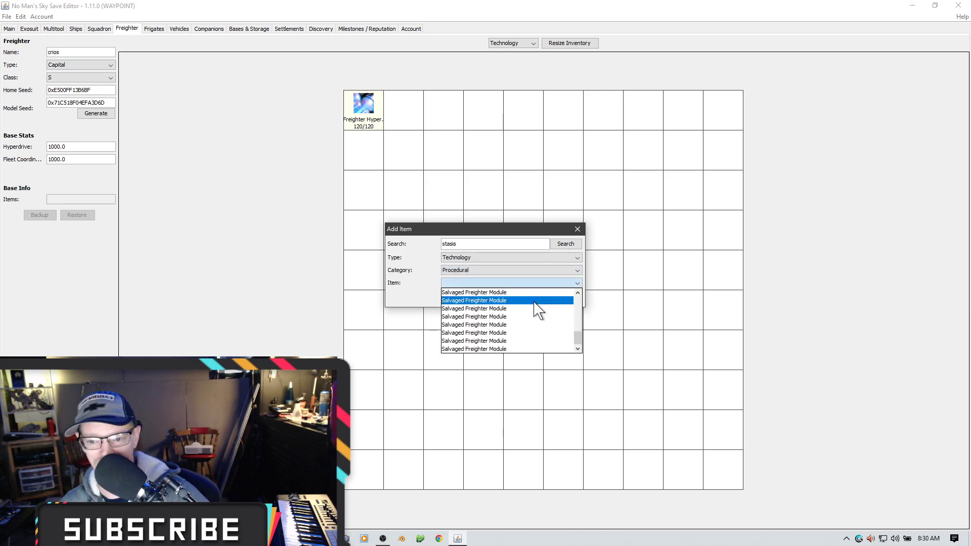
pyautogui.click(540, 301)
# - Browse the Technology items in the Freighter category for the empty slot, and close the item selection without adding anything
pyautogui.click(473, 272)
pyautogui.click(474, 287)
pyautogui.click(475, 286)
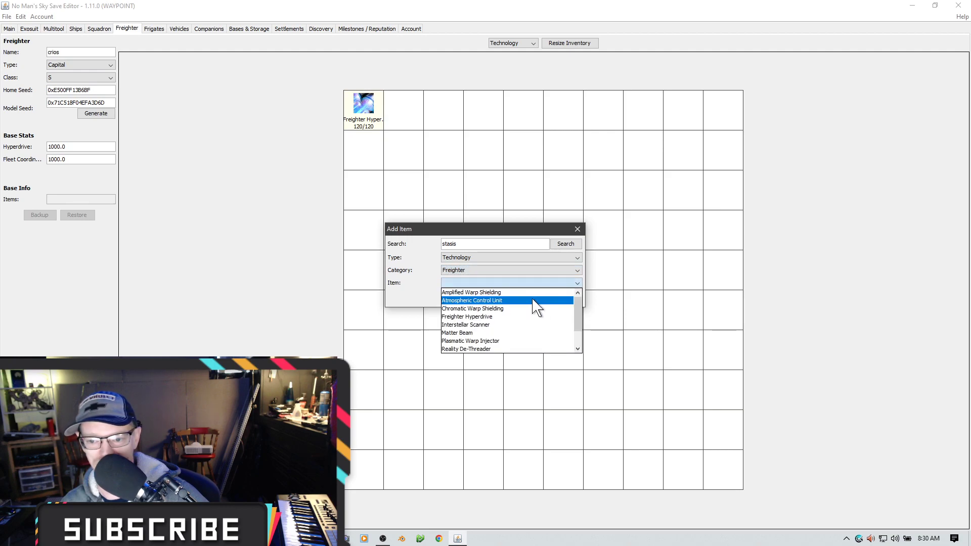
pyautogui.moveTo(575, 314); pyautogui.dragTo(576, 331)
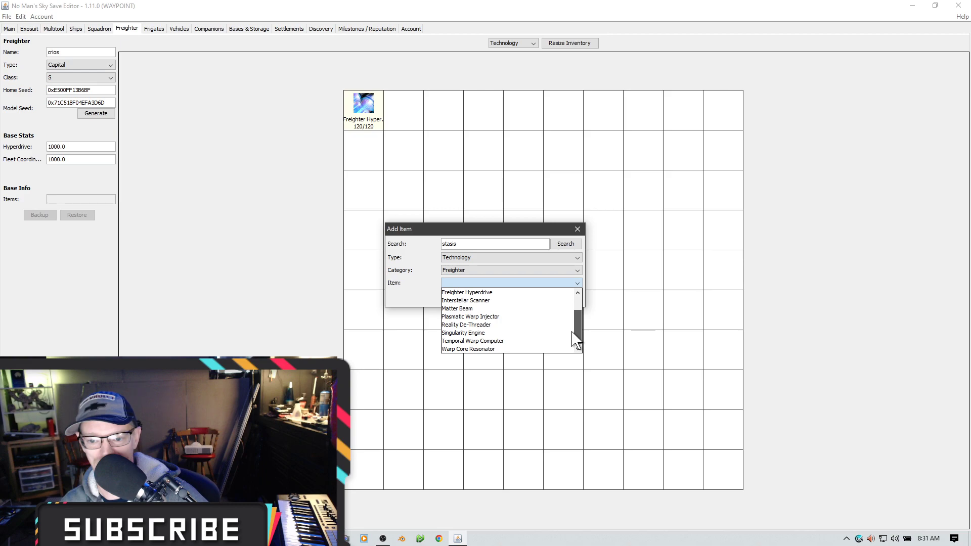
pyautogui.scroll(1, 576, 317)
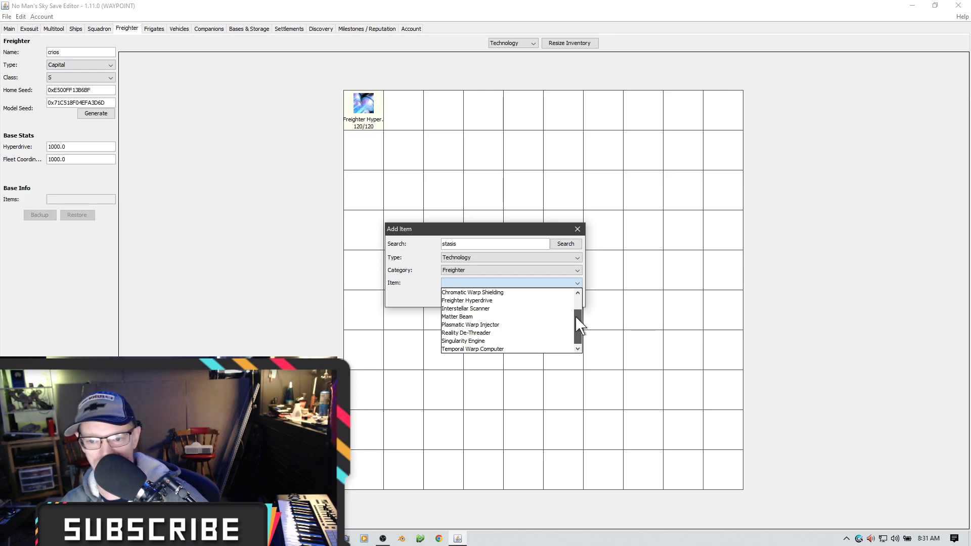
pyautogui.moveTo(575, 316); pyautogui.dragTo(580, 266)
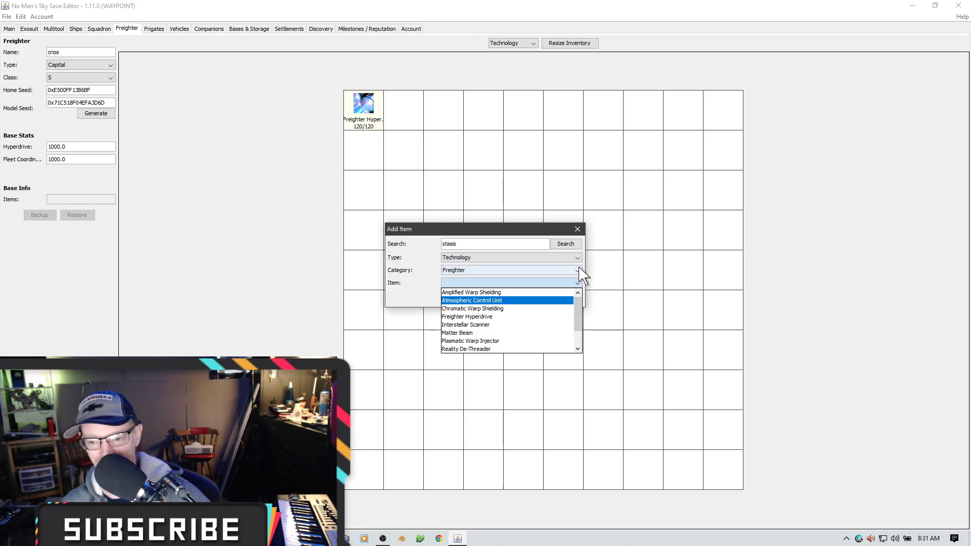
pyautogui.click(579, 231)
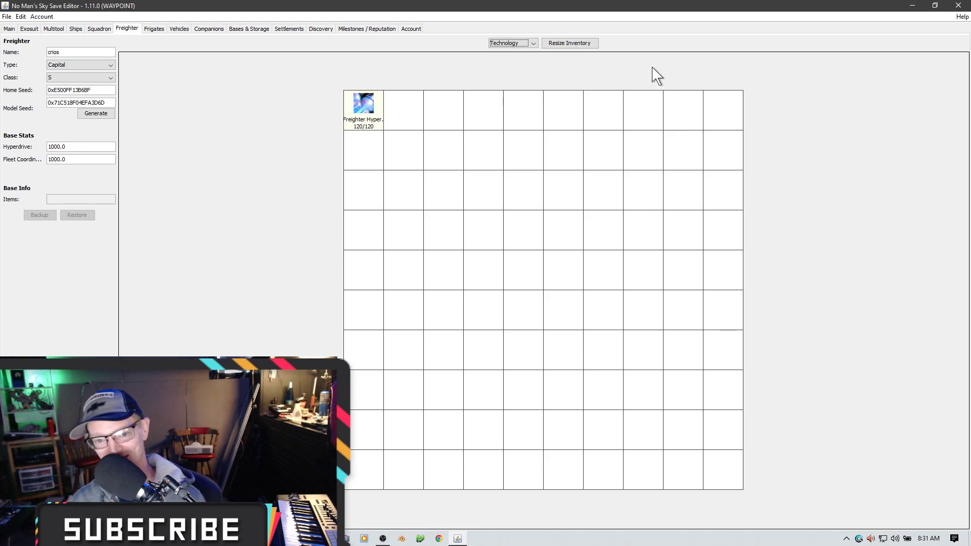
# - View the freighter's Unused inventory and switch the displayed inventory to Cargo
pyautogui.click(532, 44)
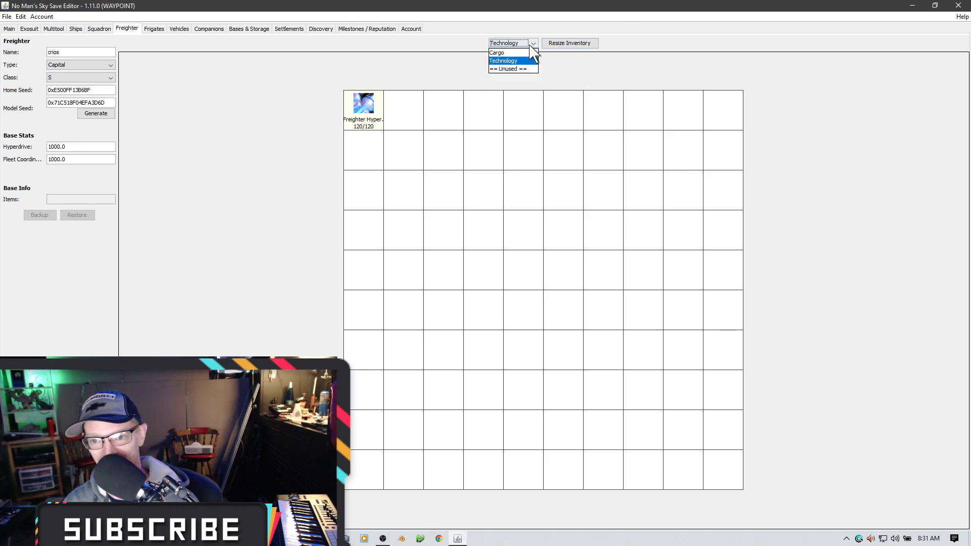
pyautogui.click(503, 69)
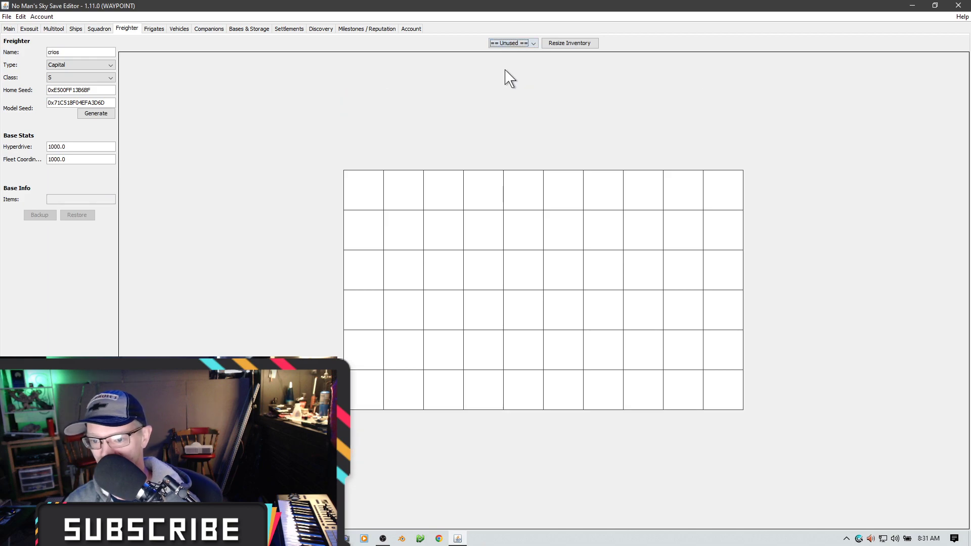
pyautogui.click(532, 43)
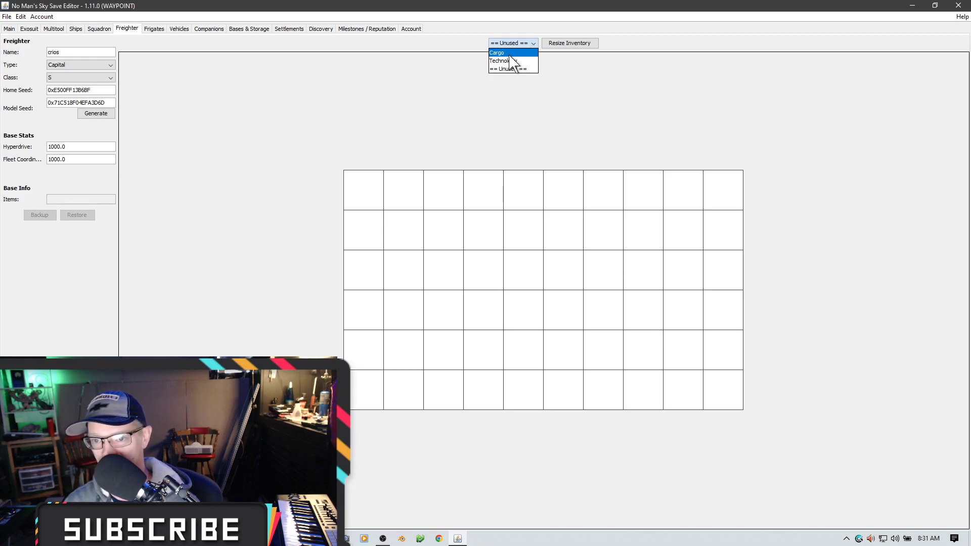
pyautogui.click(511, 52)
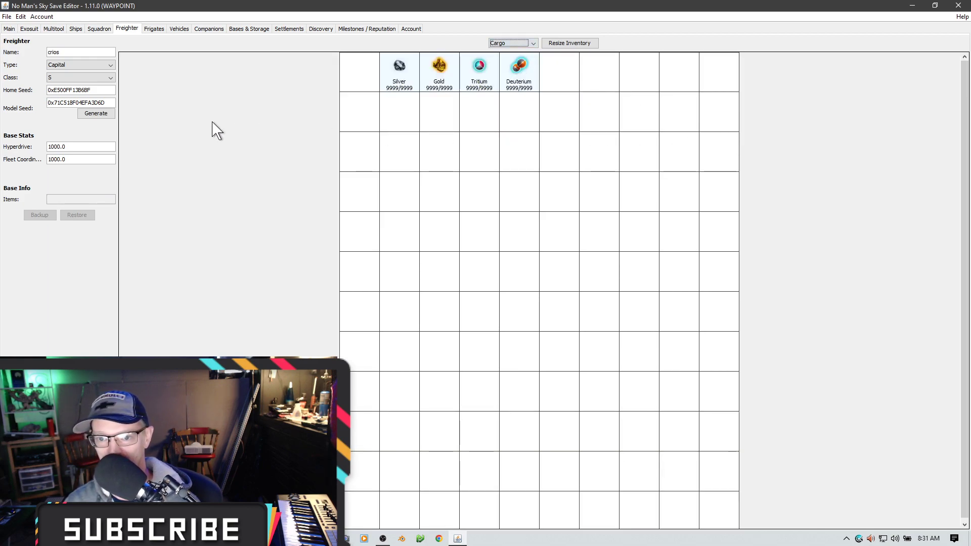
# - Open the frigate data and examine the type choices for the first frigate, keeping DeepSpaceCommon
pyautogui.click(157, 31)
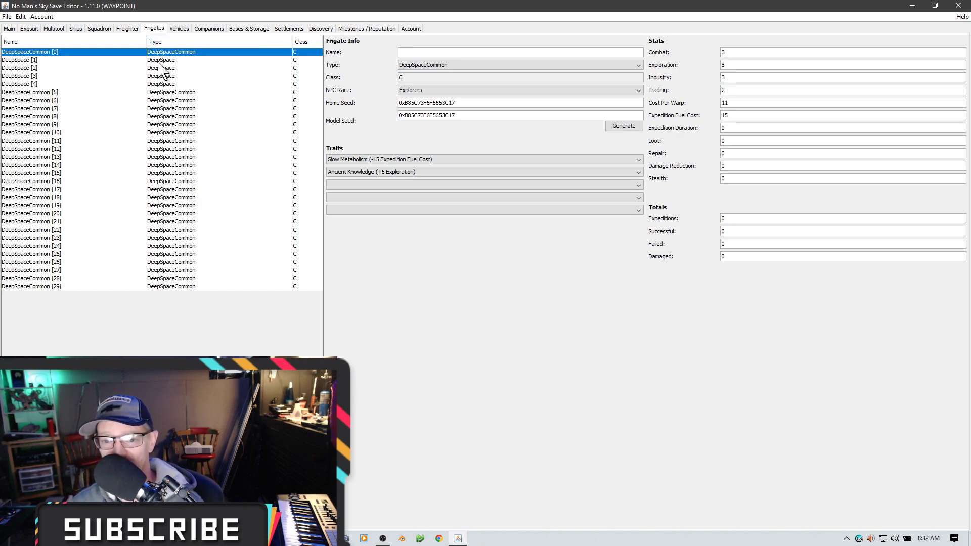
pyautogui.click(544, 67)
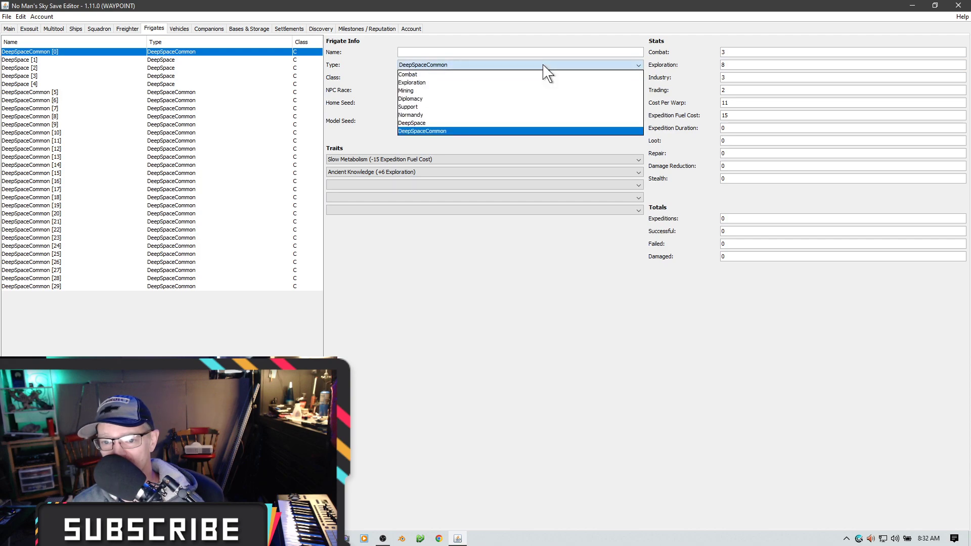
pyautogui.click(544, 66)
pyautogui.click(544, 67)
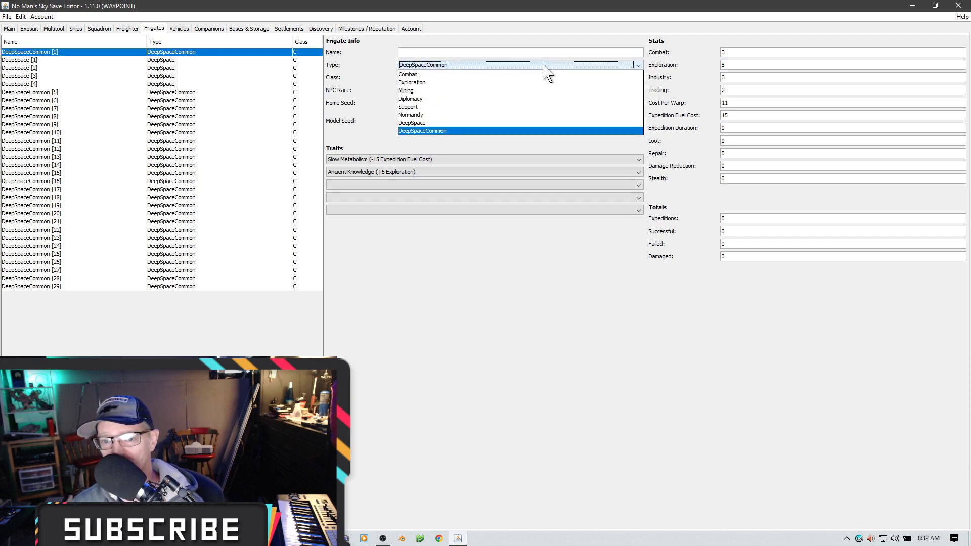
pyautogui.click(544, 66)
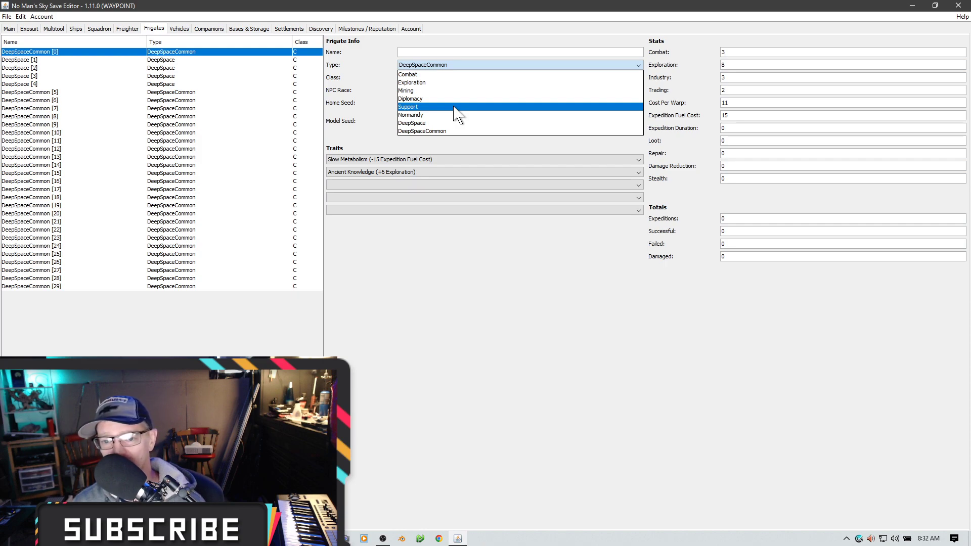
pyautogui.click(553, 40)
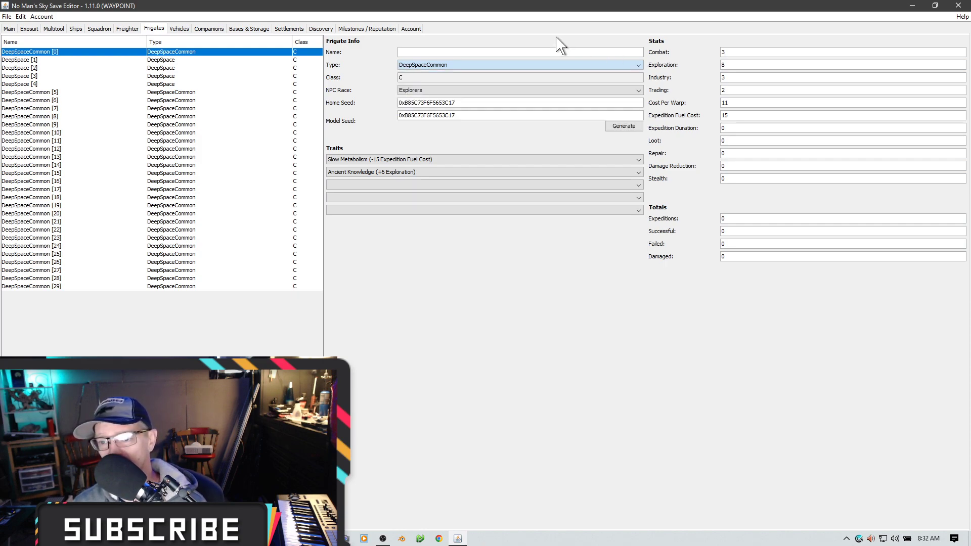
# - Open the vehicle data and apply Enable All Slots to the save
pyautogui.click(180, 30)
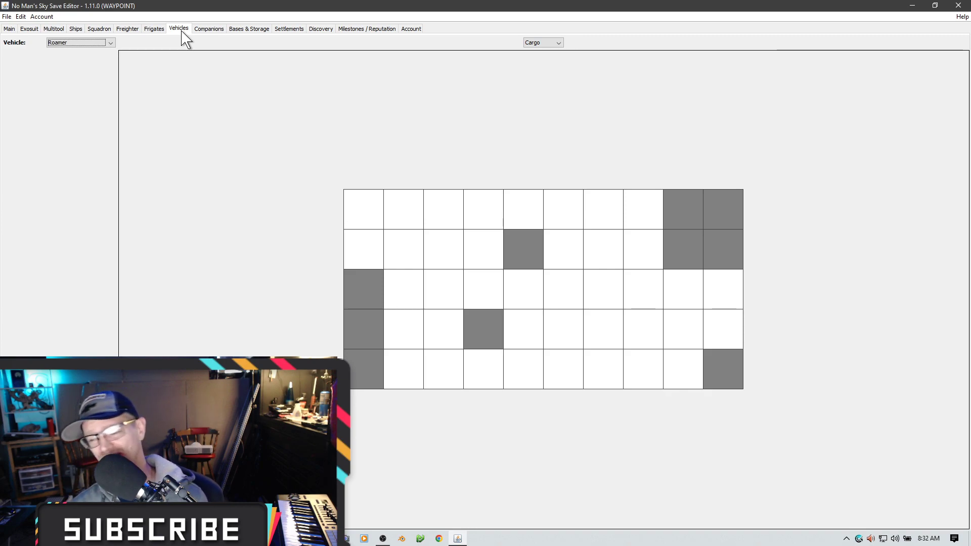
pyautogui.click(21, 16)
pyautogui.click(21, 17)
pyautogui.click(19, 17)
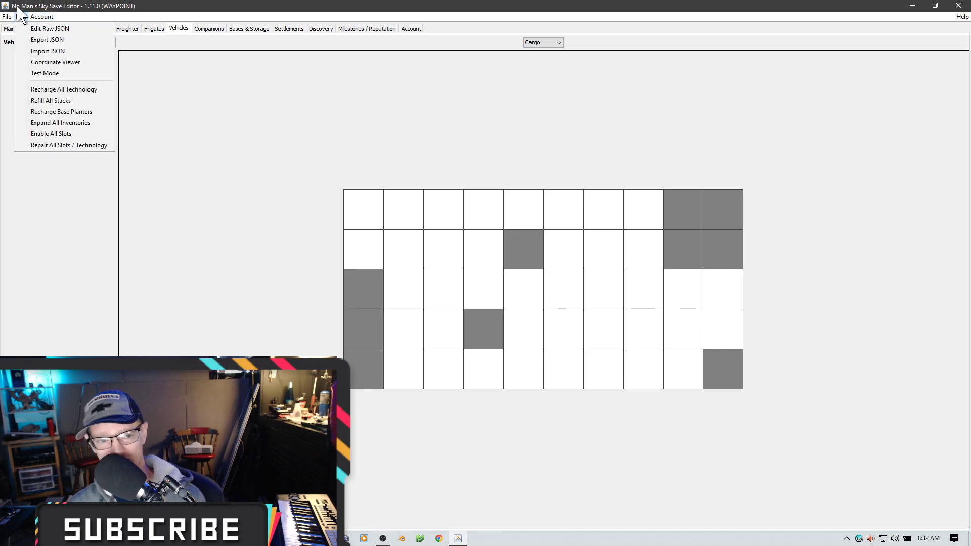
pyautogui.click(54, 134)
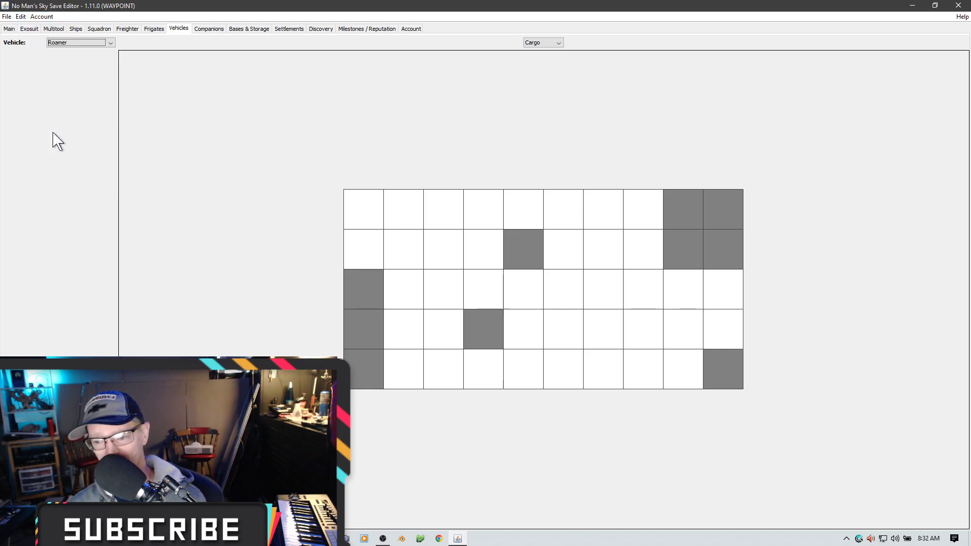
# - Check the cargo inventories of the Nomad, Colossus, Pilgrim, Nautilon and Minotaur, and return to the Roamer
pyautogui.click(87, 44)
pyautogui.click(82, 60)
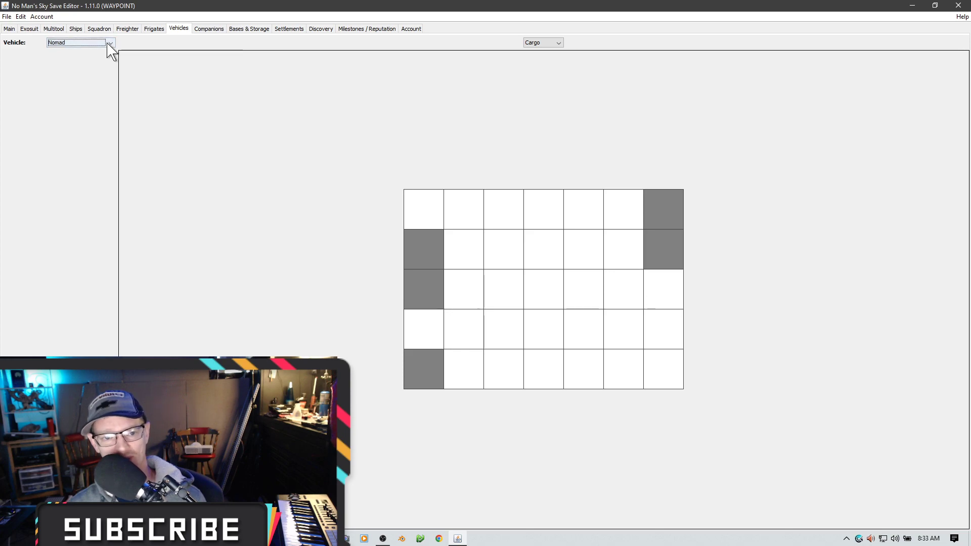
pyautogui.click(110, 44)
pyautogui.click(80, 68)
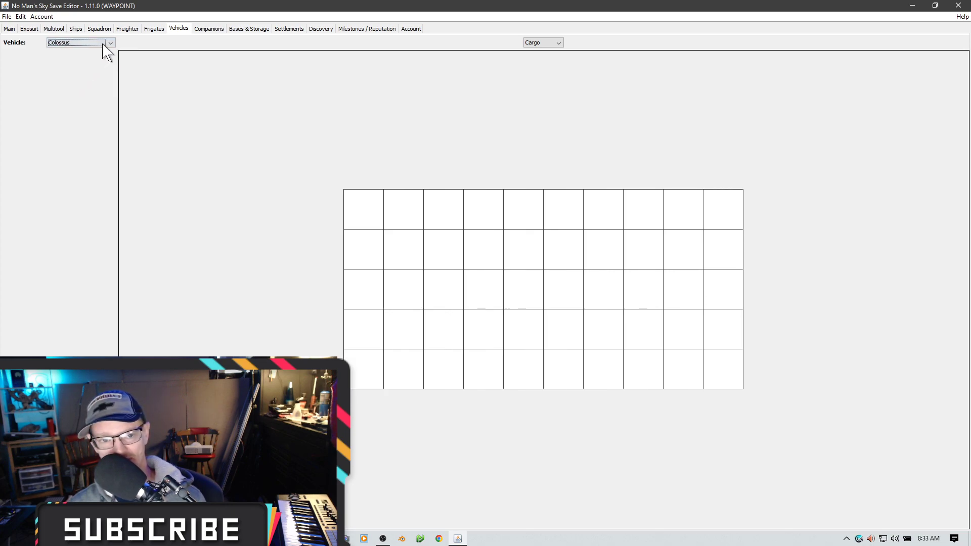
pyautogui.click(104, 43)
pyautogui.click(68, 76)
pyautogui.click(109, 43)
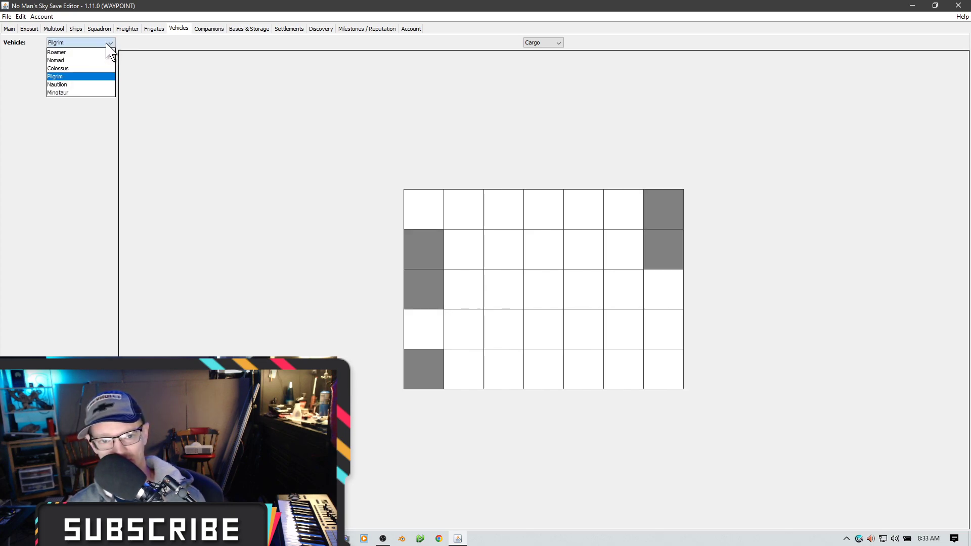
pyautogui.click(78, 85)
pyautogui.click(101, 44)
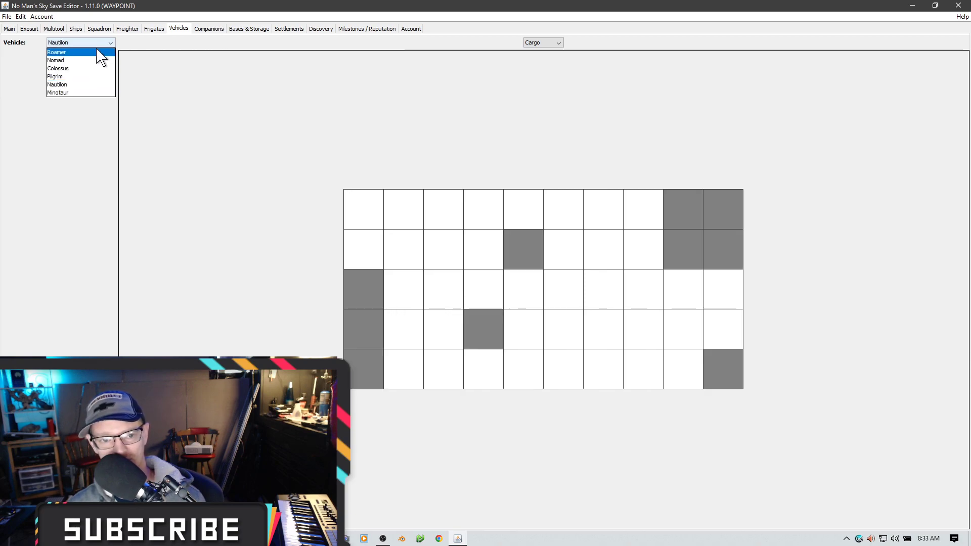
pyautogui.click(66, 93)
pyautogui.click(75, 45)
pyautogui.click(69, 52)
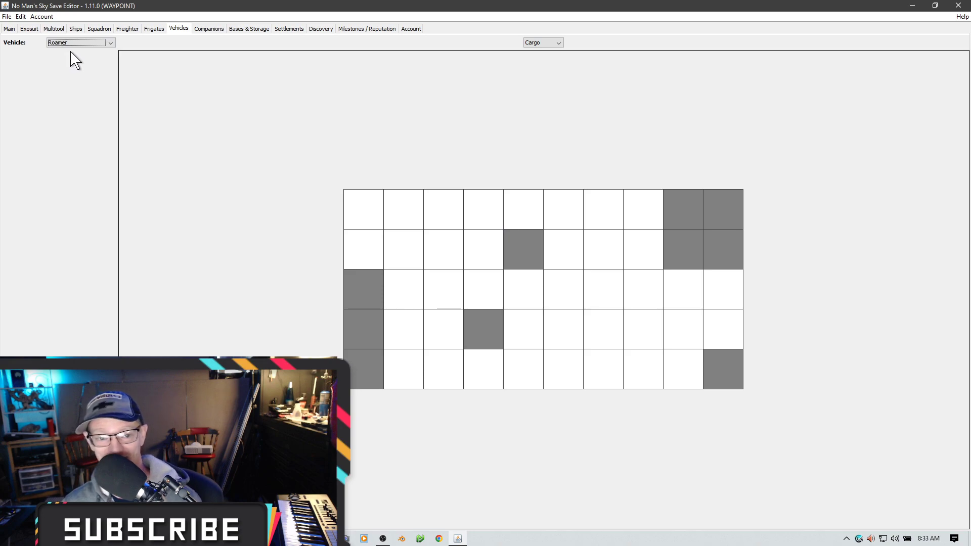
# - Switch the Roamer's displayed inventory to Technology and check an empty slot's options without adding an item
pyautogui.click(555, 45)
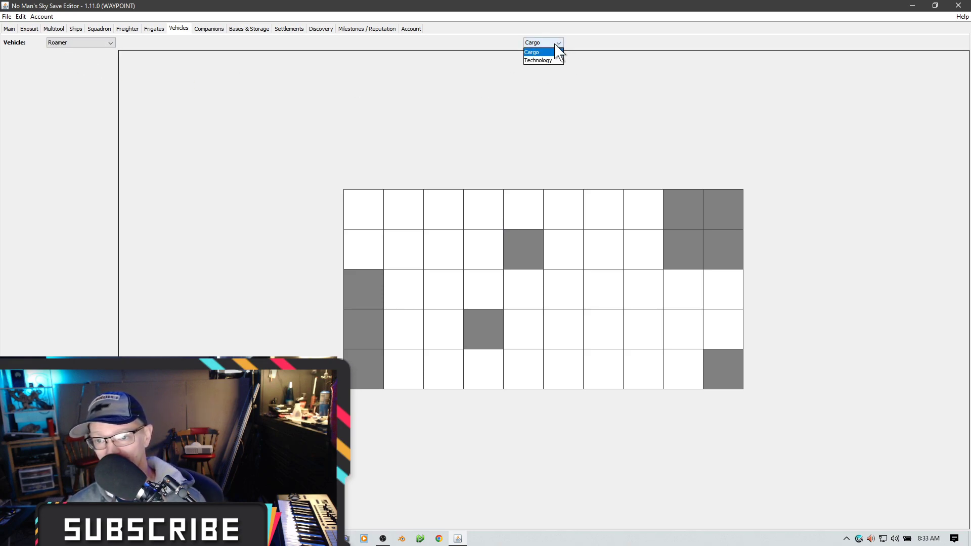
pyautogui.click(539, 61)
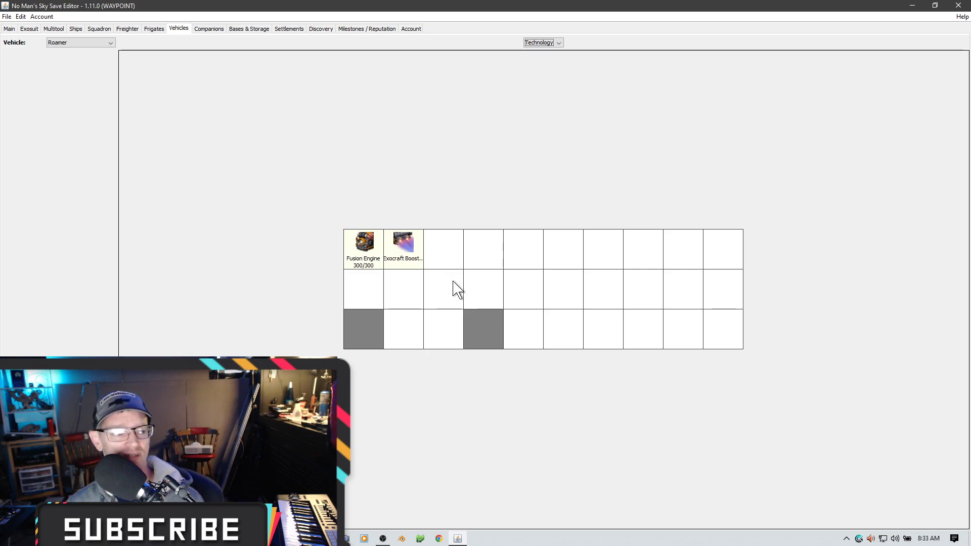
pyautogui.rightClick(459, 252)
pyautogui.press('Escape')
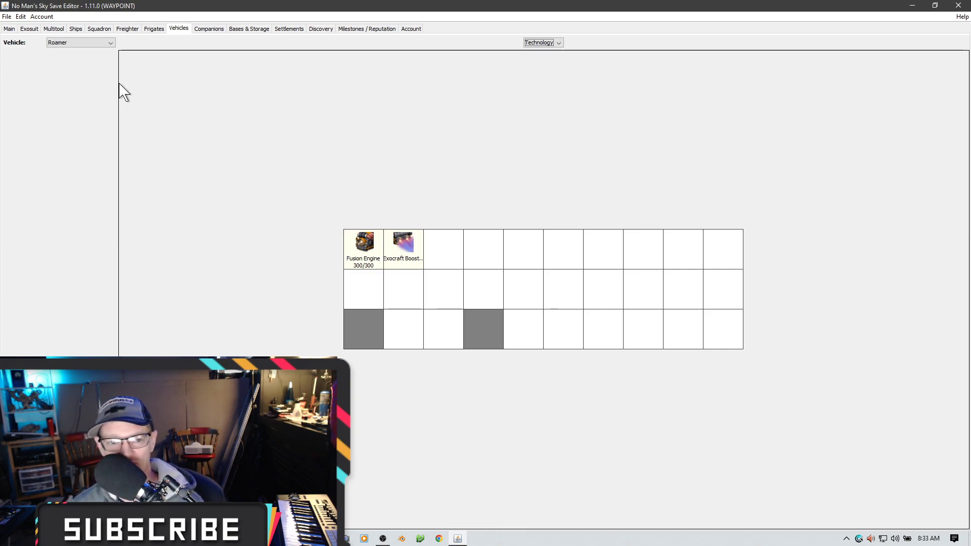
# - Open the companion data and look through the companion list, keeping companion 16 selected
pyautogui.click(214, 29)
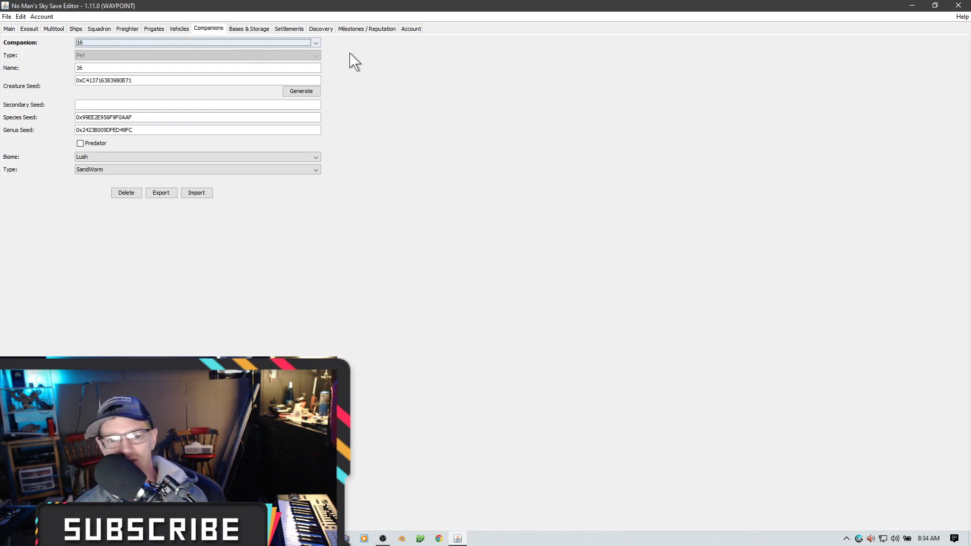
pyautogui.click(315, 43)
pyautogui.moveTo(319, 59)
pyautogui.mouseDown()
pyautogui.moveTo(312, 121)
pyautogui.moveTo(319, 48)
pyautogui.mouseUp()
pyautogui.click(319, 45)
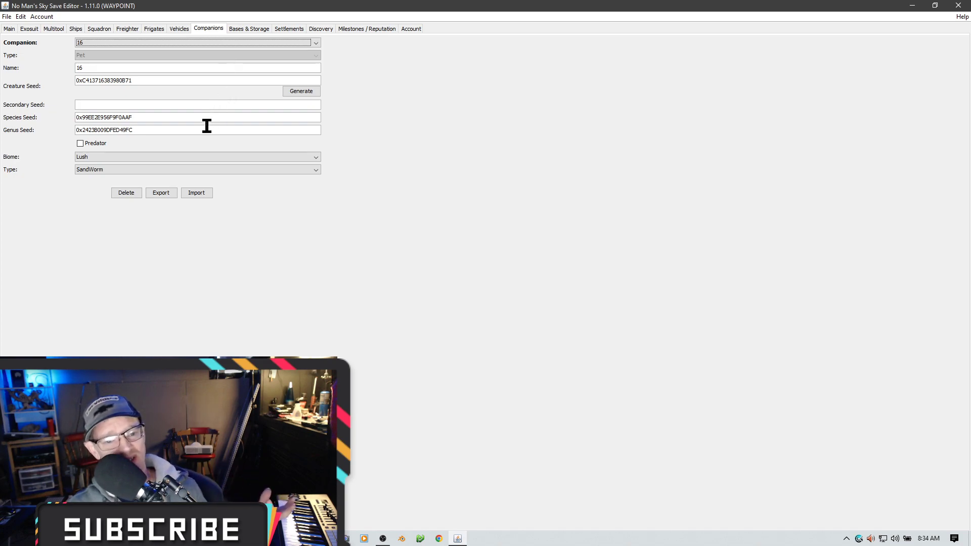
# - Examine the biome and creature type choices for companion 16, keeping Lush and SandWorm
pyautogui.click(196, 157)
pyautogui.click(197, 167)
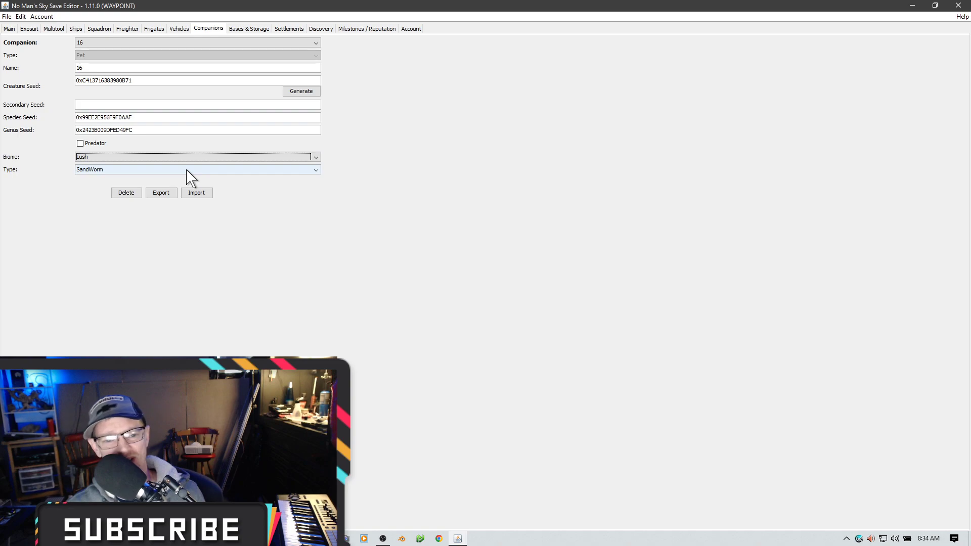
pyautogui.click(190, 170)
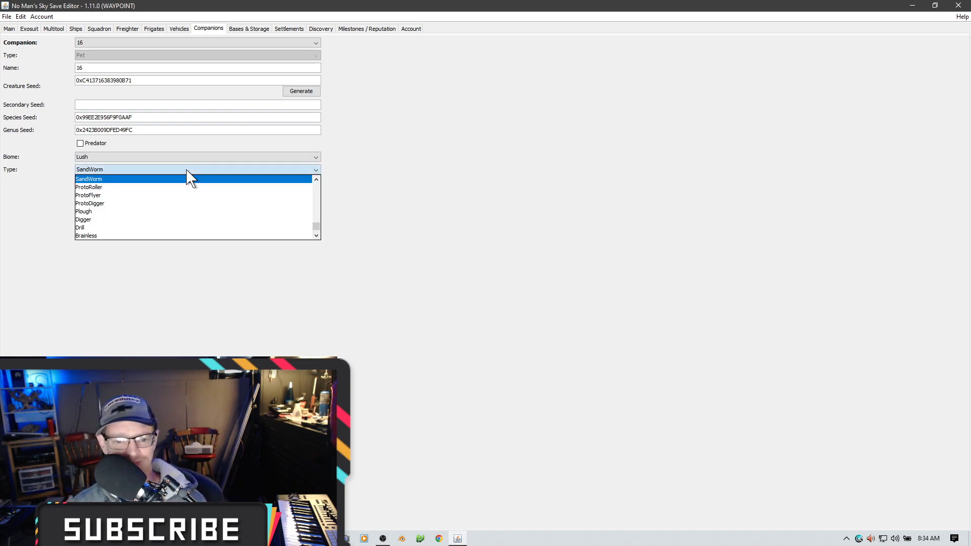
pyautogui.click(187, 170)
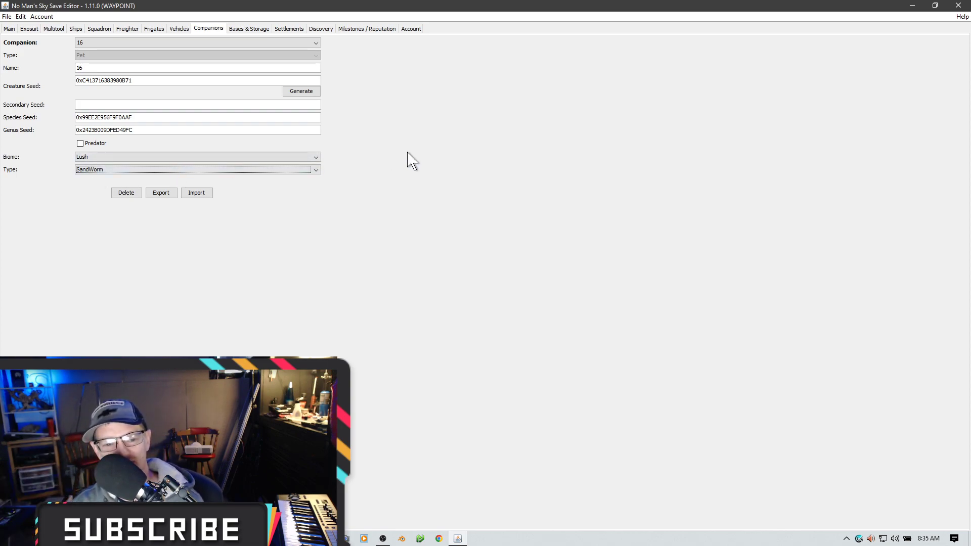
# - Review the existing companion export files without exporting companion 16
pyautogui.click(169, 195)
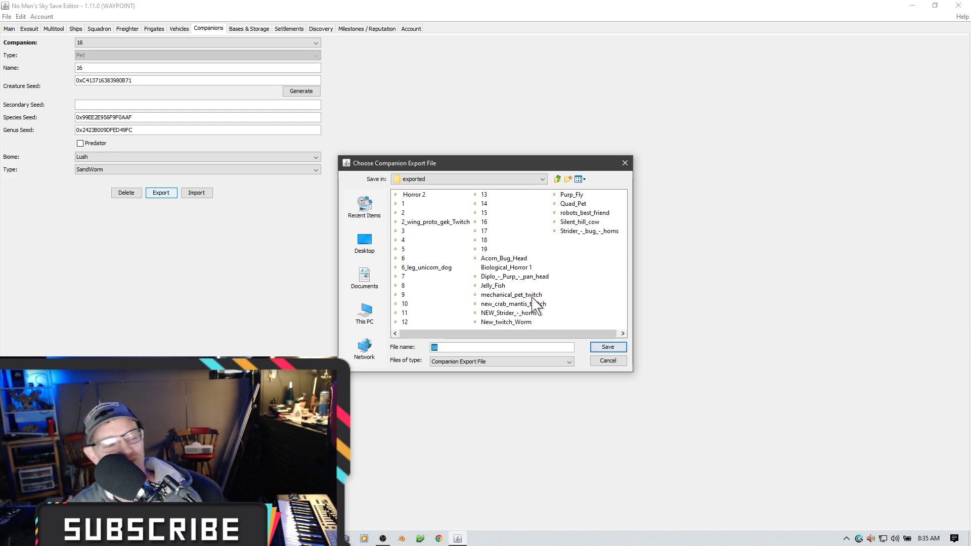
pyautogui.click(616, 361)
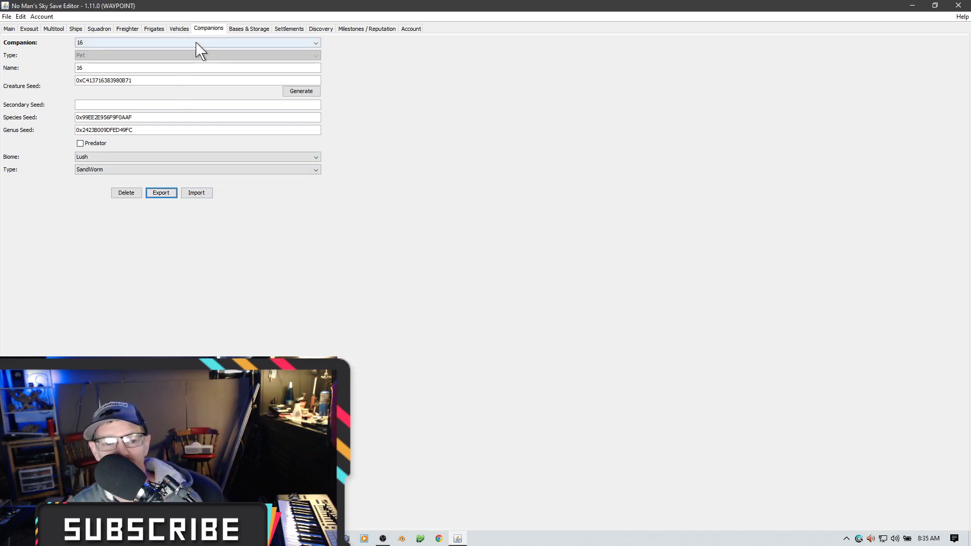
# - Try to import the Acorn_Bug_Head companion export file into companion 16's slot
pyautogui.click(197, 194)
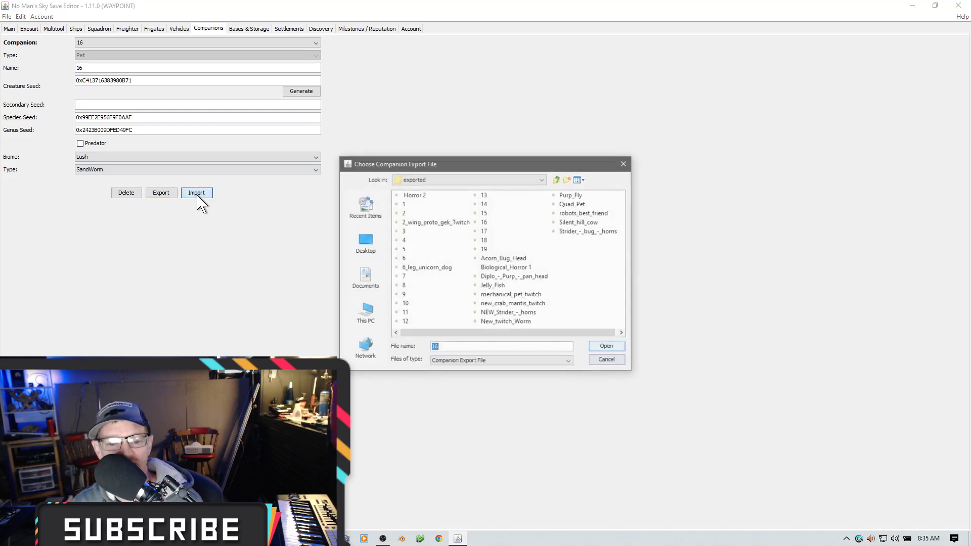
pyautogui.click(508, 259)
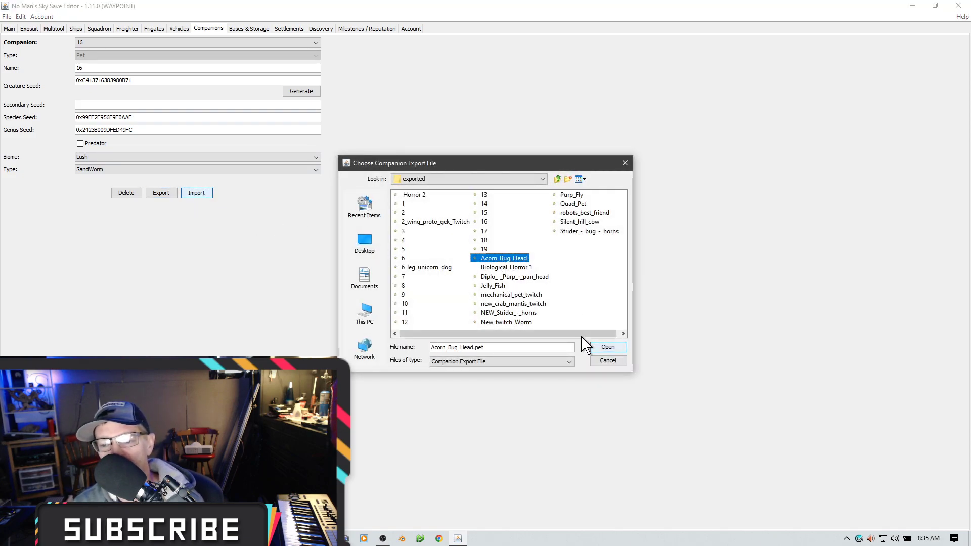
pyautogui.click(621, 349)
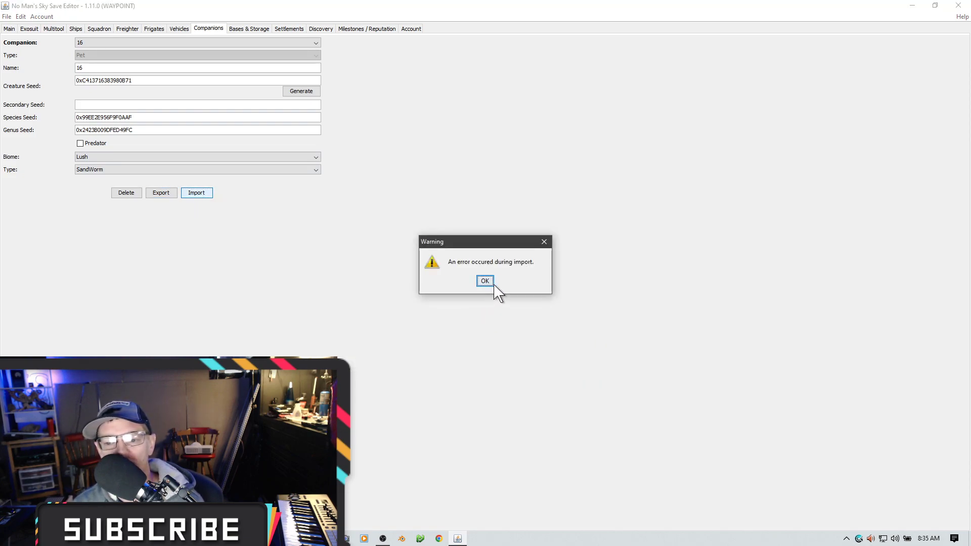
pyautogui.click(548, 242)
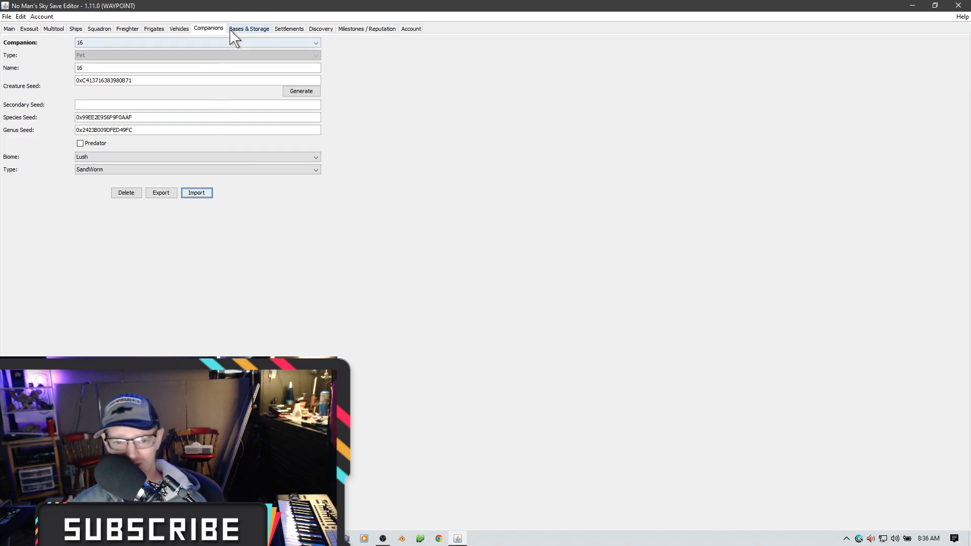
# - View the bases and storage data, and look through the settlement list, keeping Kartan's Cove selected
pyautogui.click(243, 29)
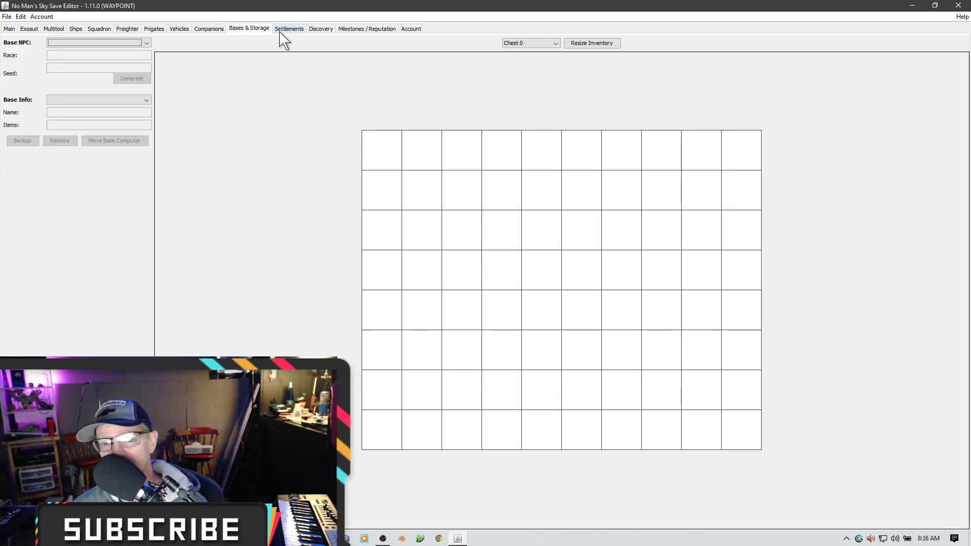
pyautogui.click(297, 30)
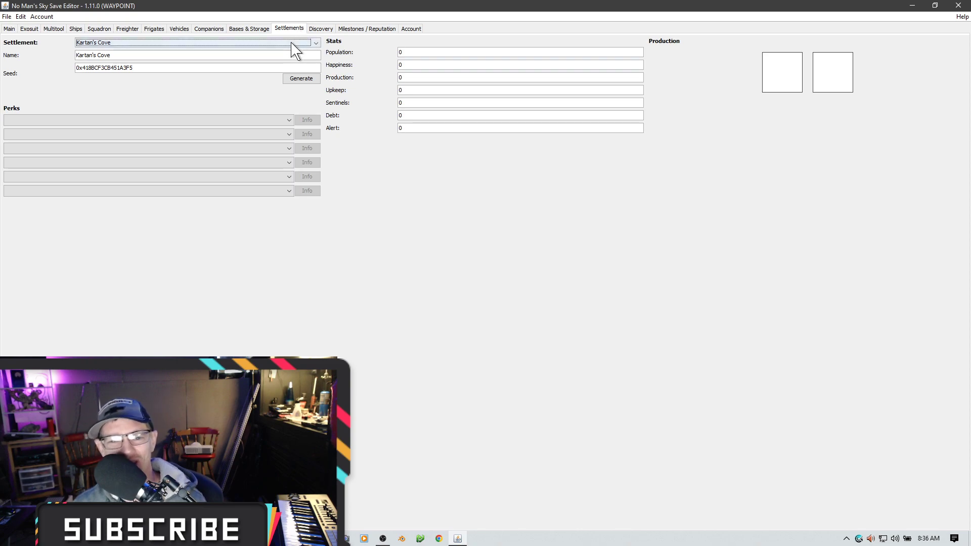
pyautogui.click(292, 41)
pyautogui.scroll(-5, 256, 104)
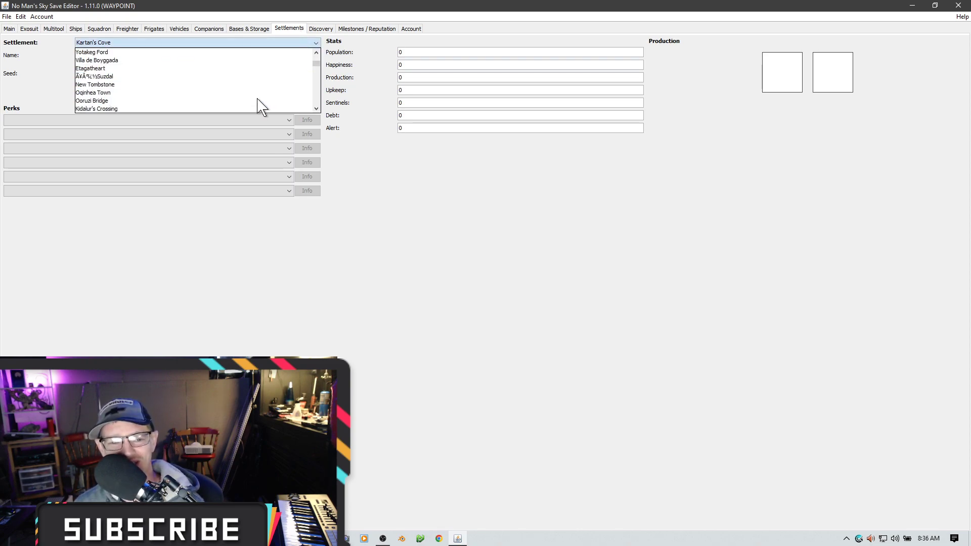
pyautogui.scroll(5, 260, 106)
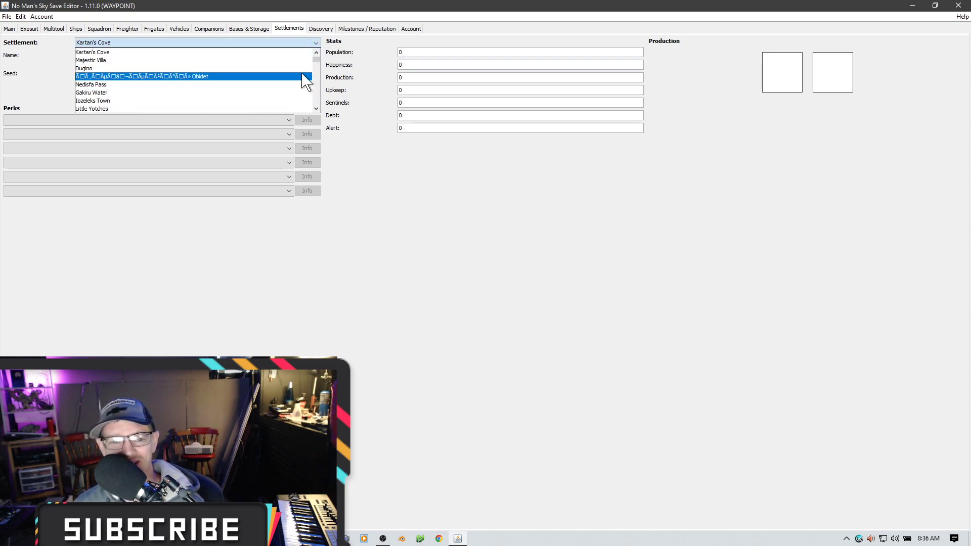
pyautogui.scroll(-3, 154, 98)
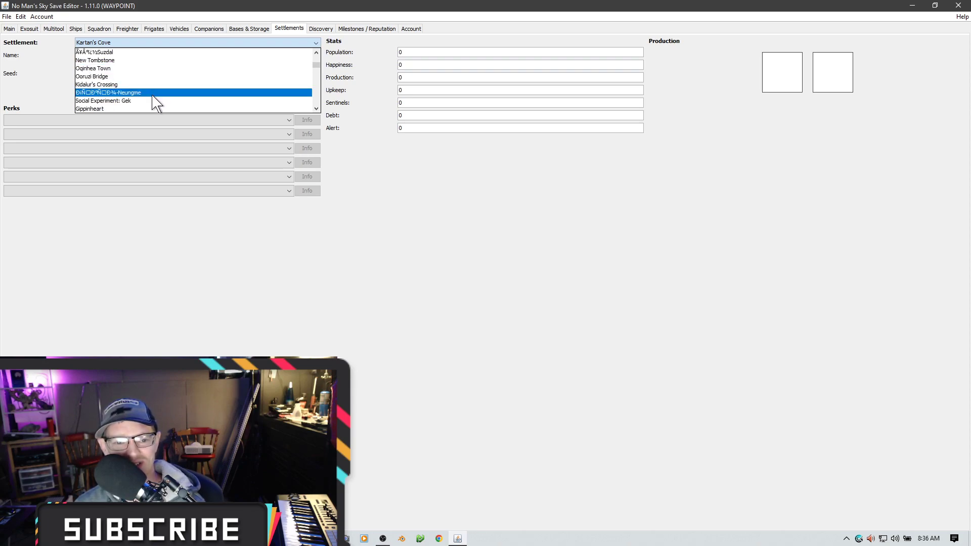
pyautogui.scroll(-10, 154, 99)
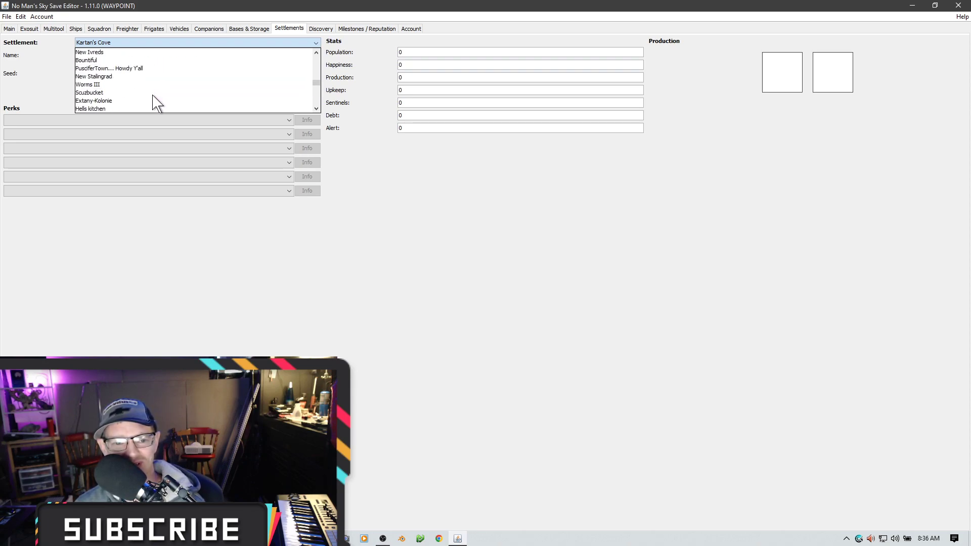
pyautogui.scroll(-8, 154, 101)
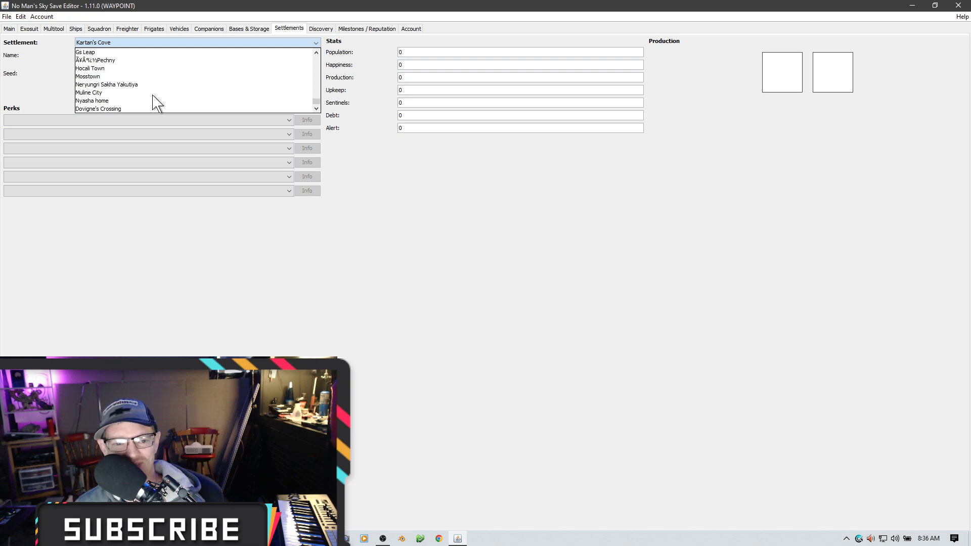
pyautogui.click(290, 44)
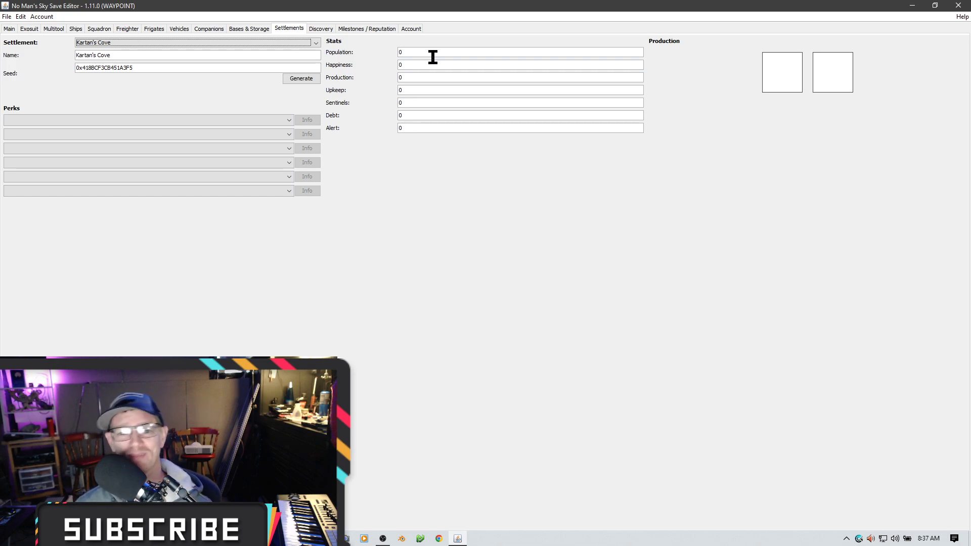
# - Open the discovery data and add every available technology to the known technologies
pyautogui.click(330, 33)
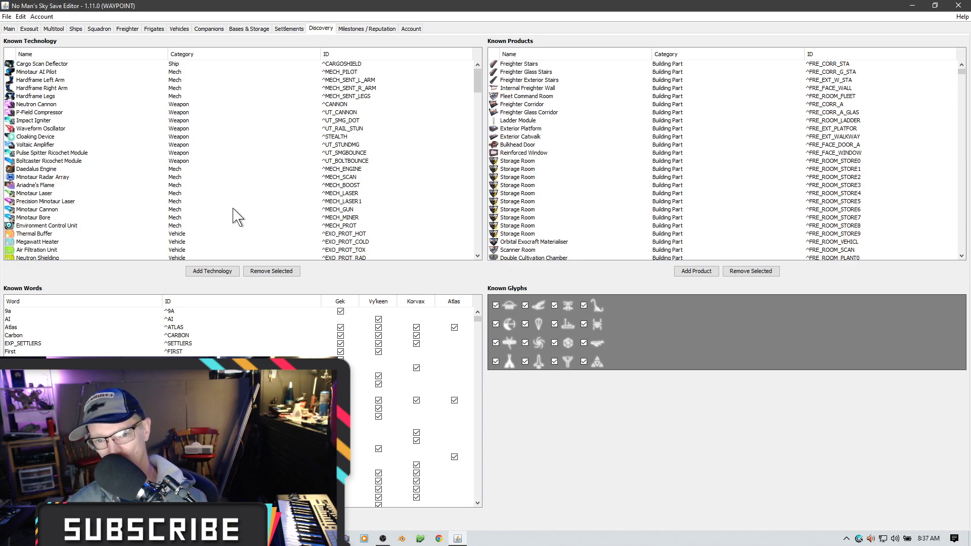
pyautogui.click(231, 274)
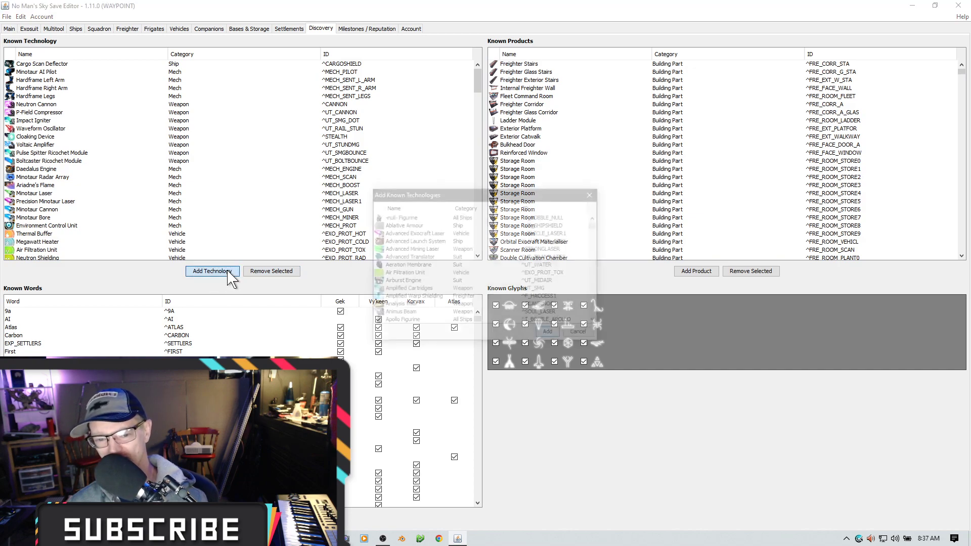
pyautogui.click(421, 274)
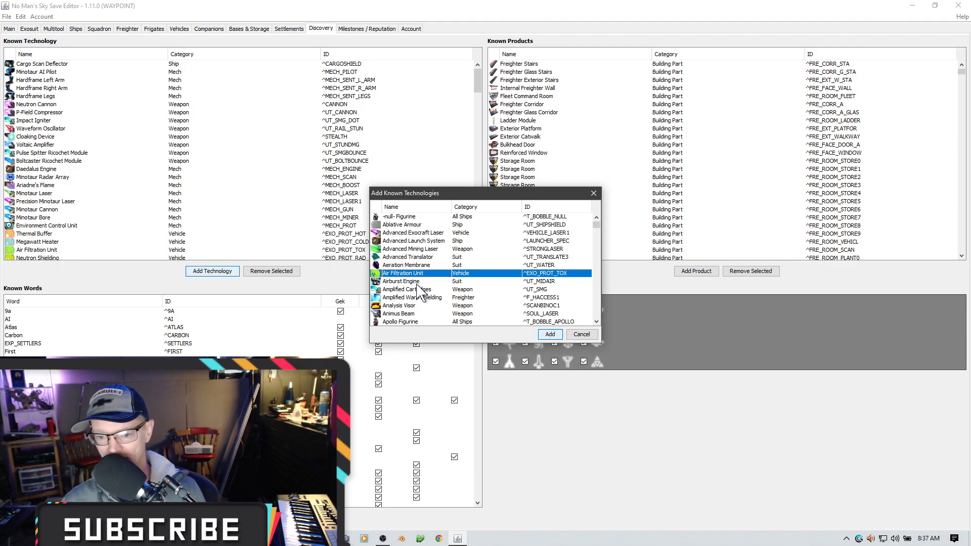
pyautogui.hotkey('ctrl', 'a')
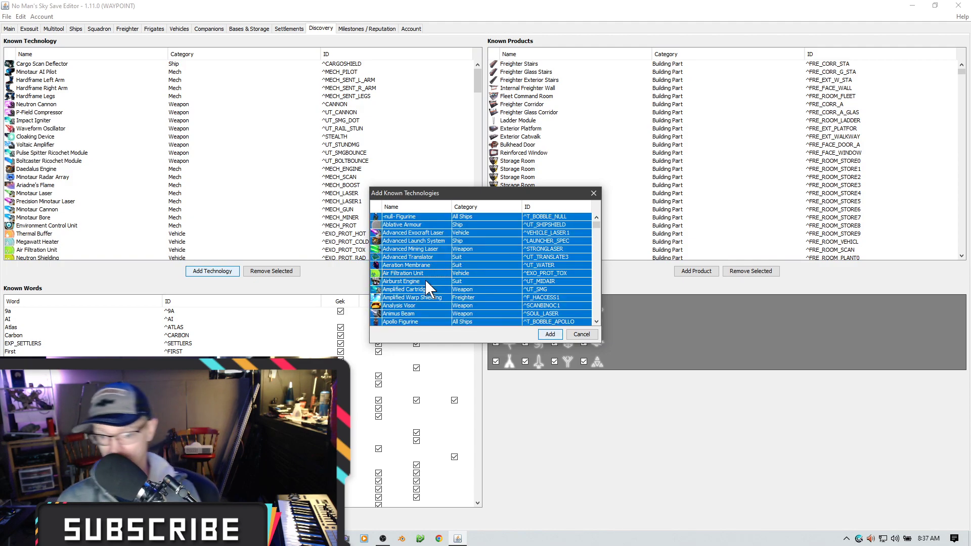
pyautogui.click(550, 334)
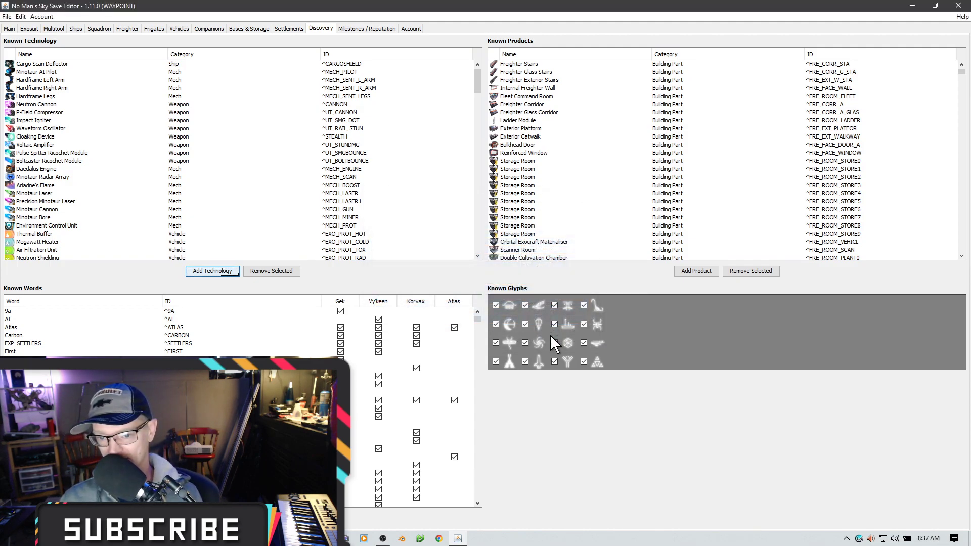
# - Add every available product to the known products in the discovery data
pyautogui.click(692, 279)
pyautogui.click(462, 282)
pyautogui.hotkey('ctrl', 'a')
pyautogui.click(550, 334)
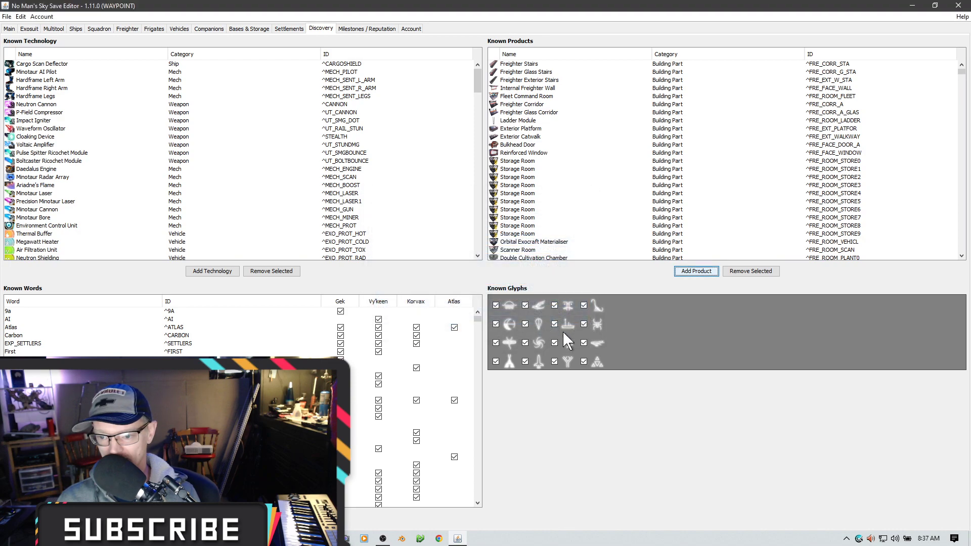
# - Look through the known words and view the milestones and reputation data
pyautogui.scroll(-2, 434, 349)
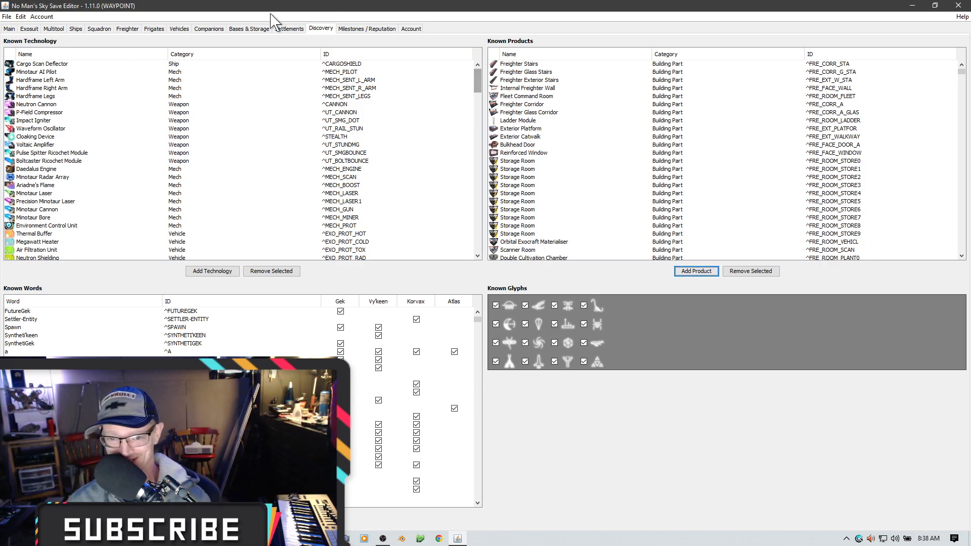
pyautogui.click(353, 29)
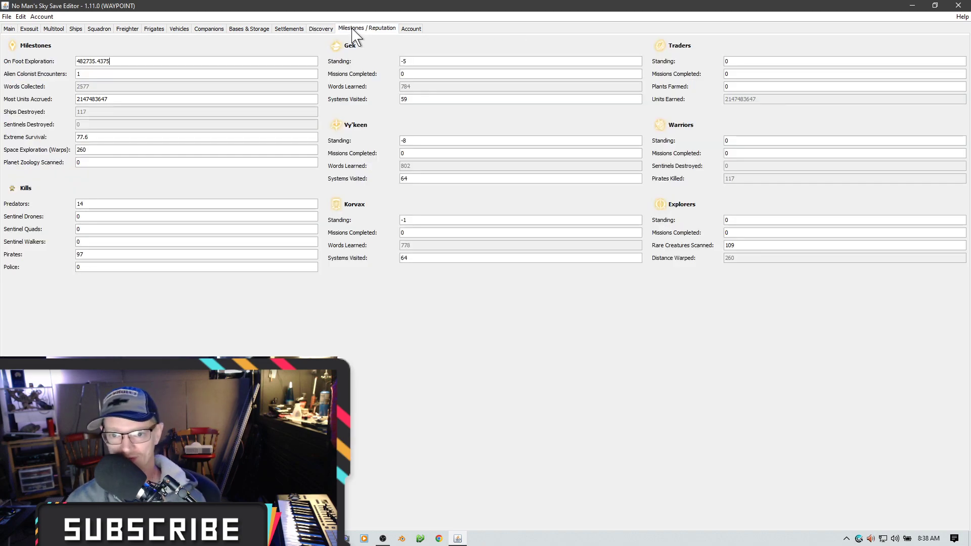
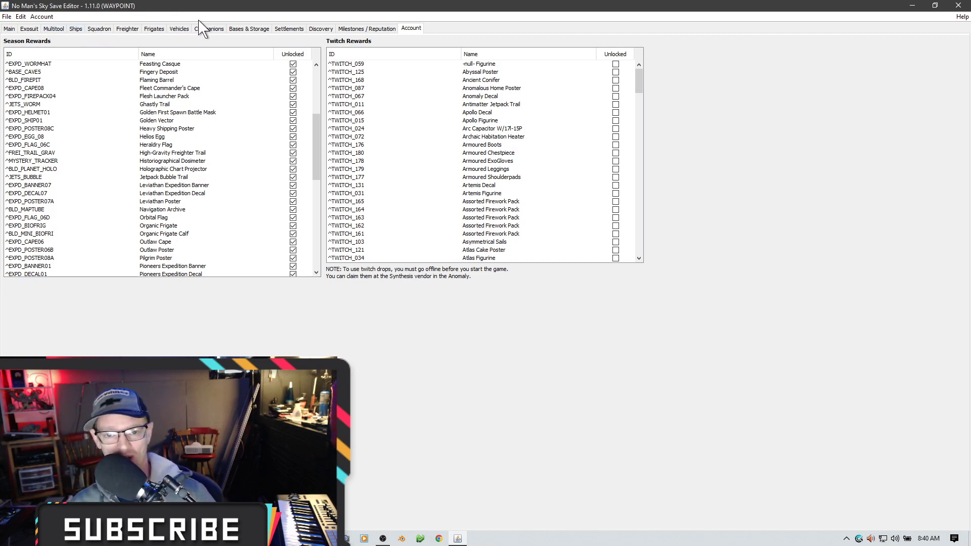
# - Return to the save file details and examine the Coordinate Viewer's galaxy choices, closing it without saving or warping
pyautogui.click(7, 17)
pyautogui.click(21, 16)
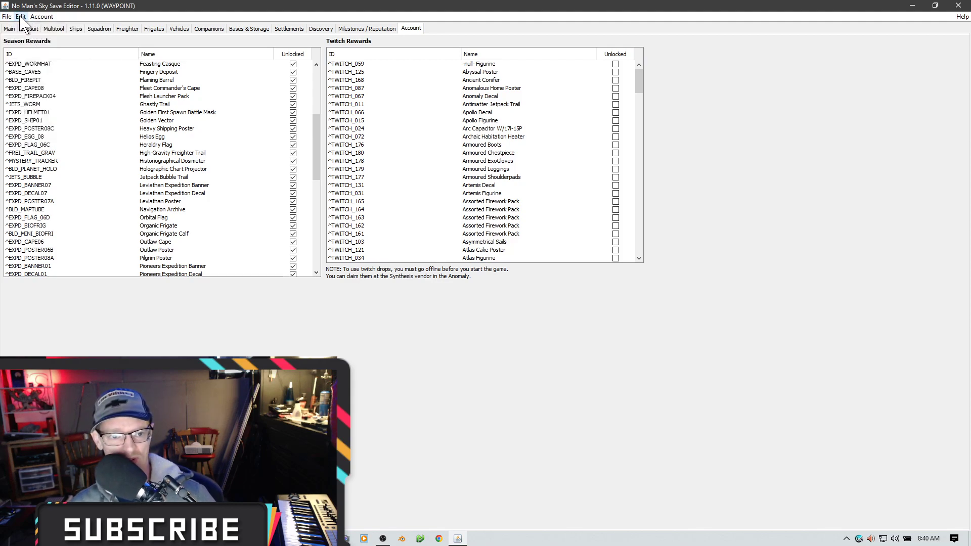
pyautogui.click(10, 30)
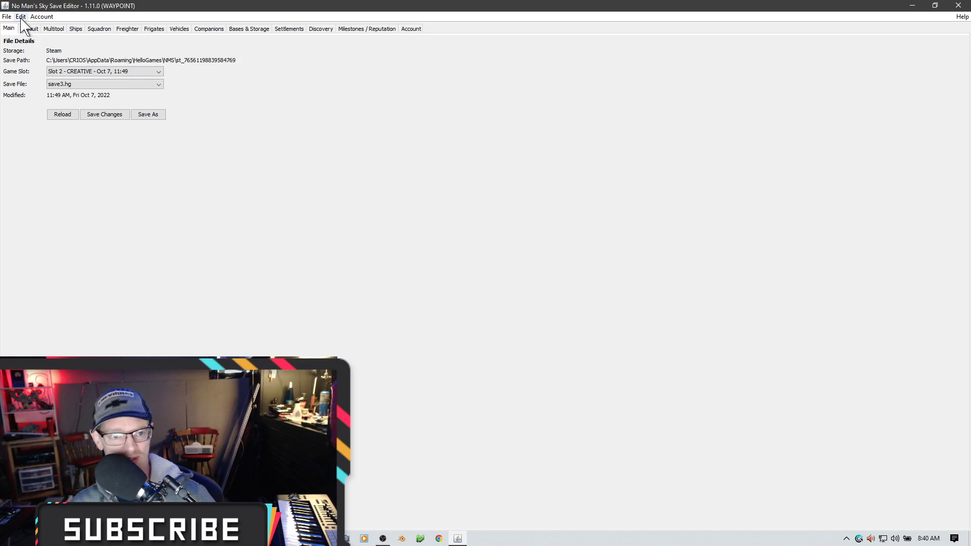
pyautogui.click(21, 16)
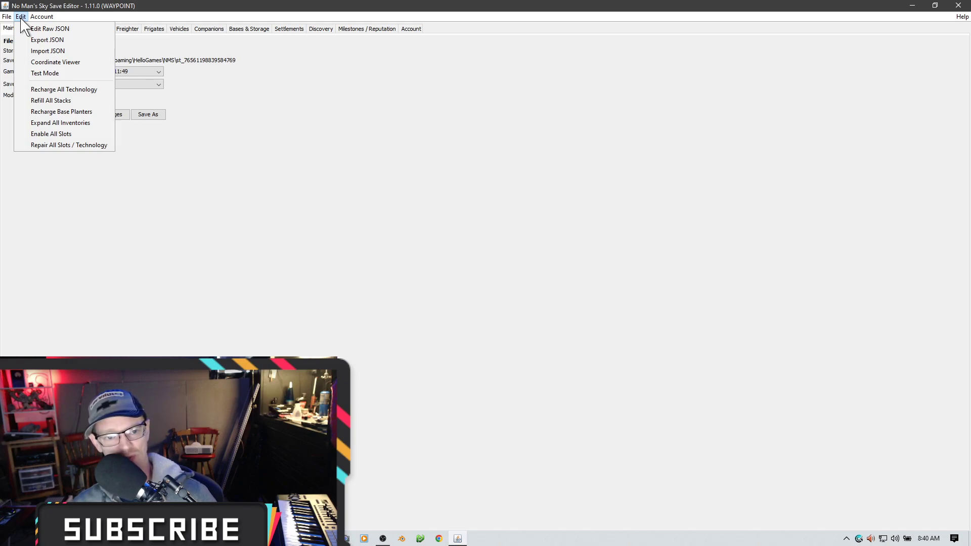
pyautogui.click(71, 62)
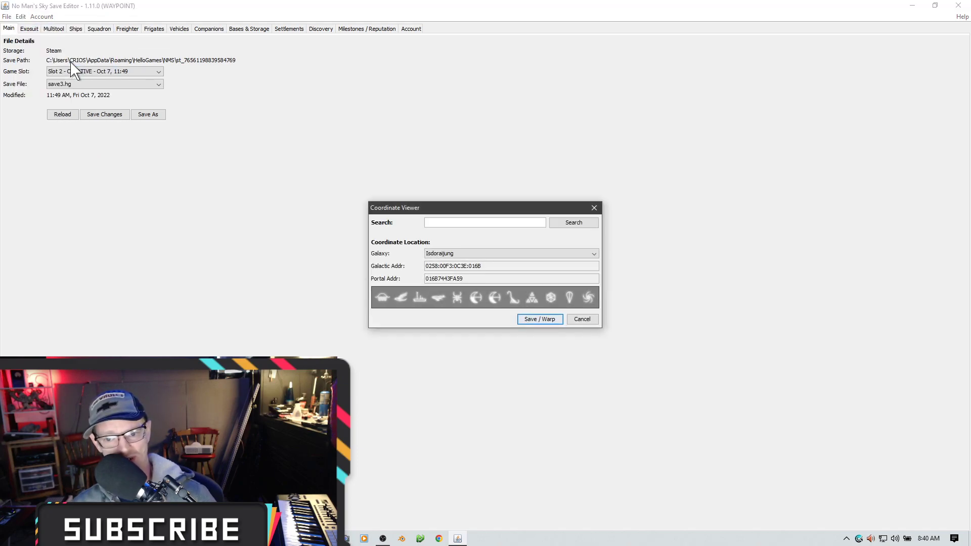
pyautogui.click(556, 255)
pyautogui.moveTo(595, 275); pyautogui.dragTo(592, 328)
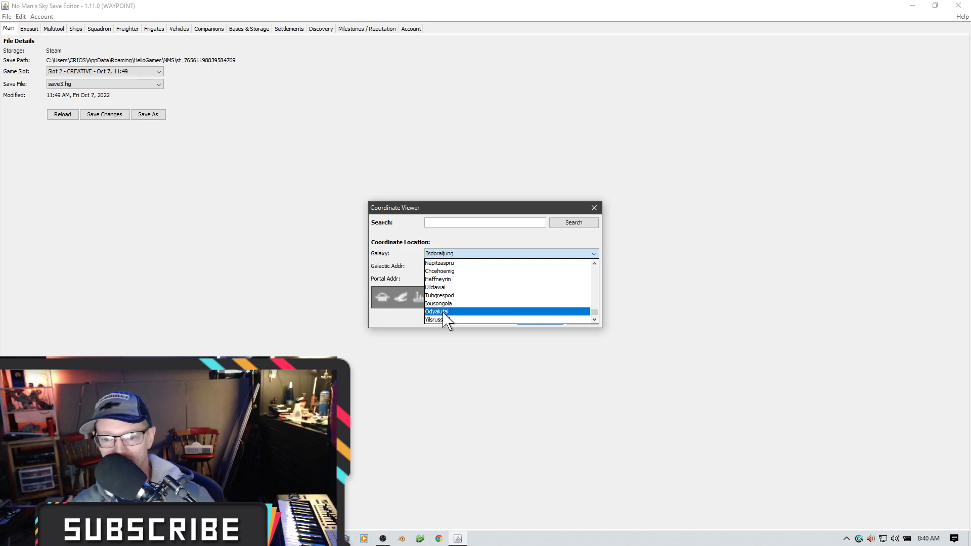
pyautogui.scroll(10, 447, 318)
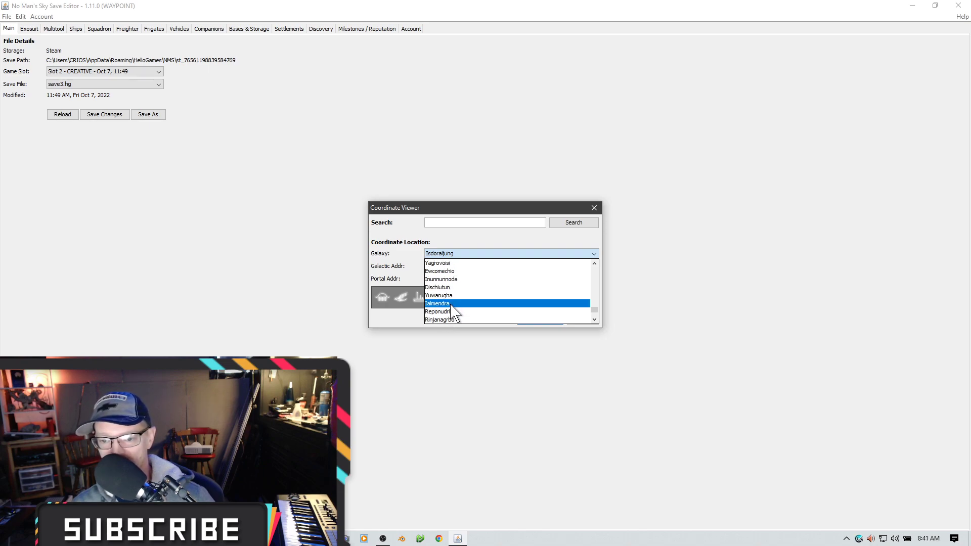
pyautogui.scroll(3, 452, 310)
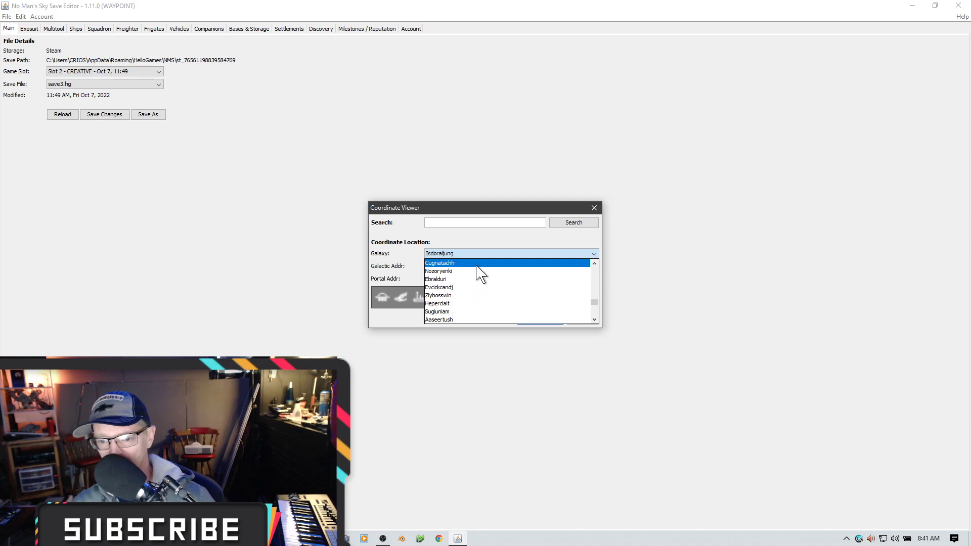
pyautogui.click(594, 209)
pyautogui.click(595, 210)
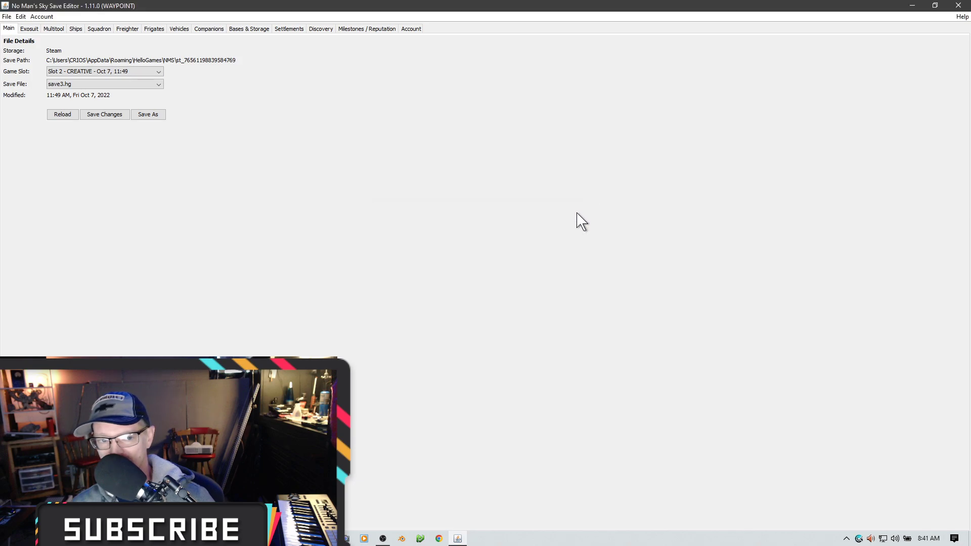
# - Open the raw JSON of save3.hg and look through the PlayerStateData entries, collapsing that branch again without editing
pyautogui.click(21, 17)
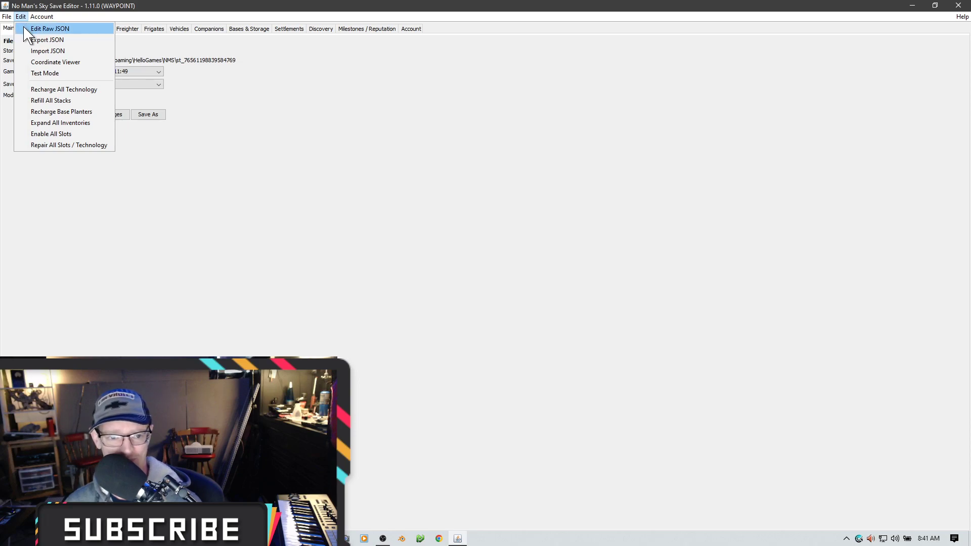
pyautogui.click(61, 35)
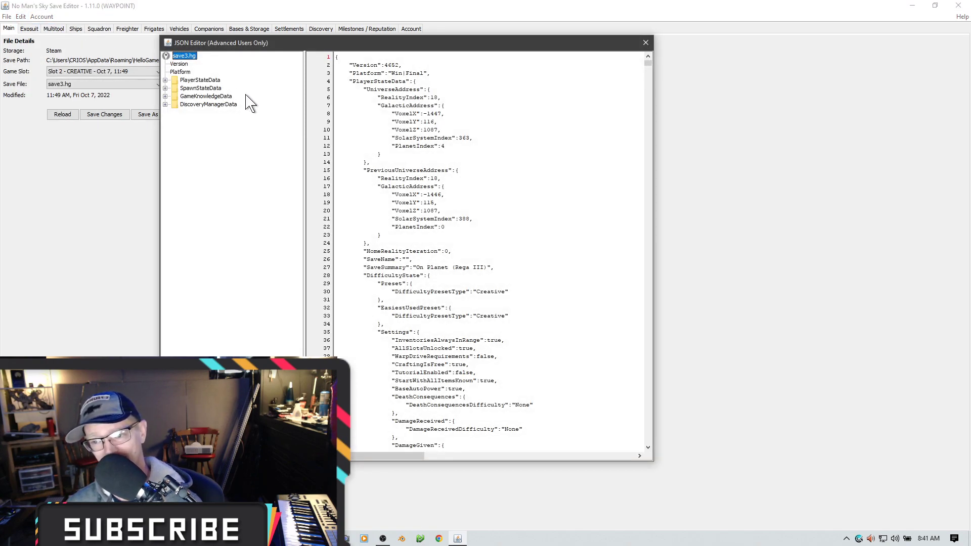
pyautogui.click(165, 80)
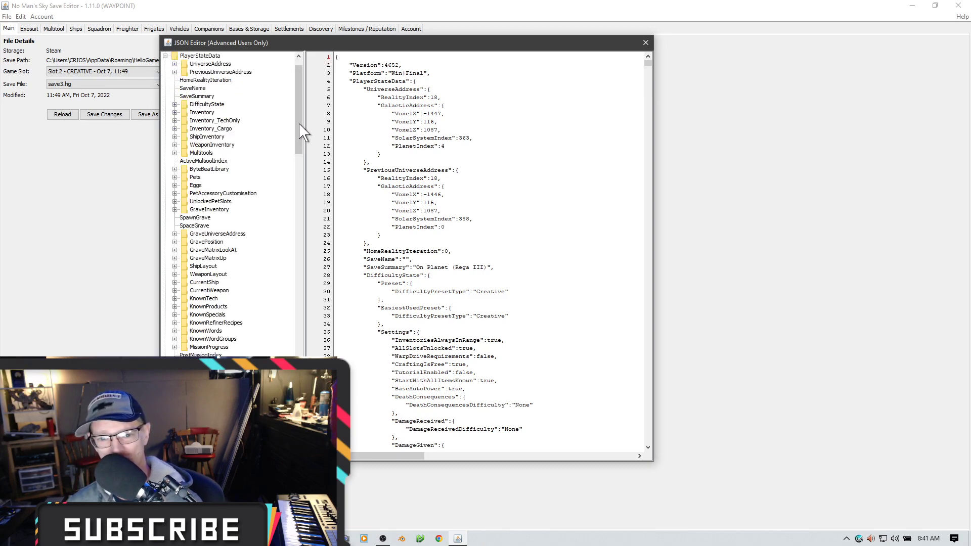
pyautogui.scroll(1, 302, 107)
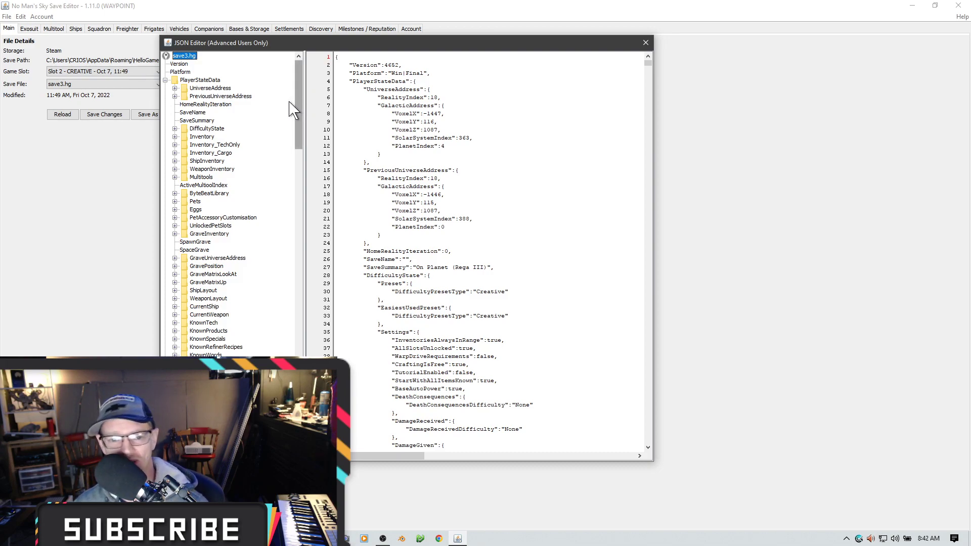
pyautogui.scroll(-2, 215, 124)
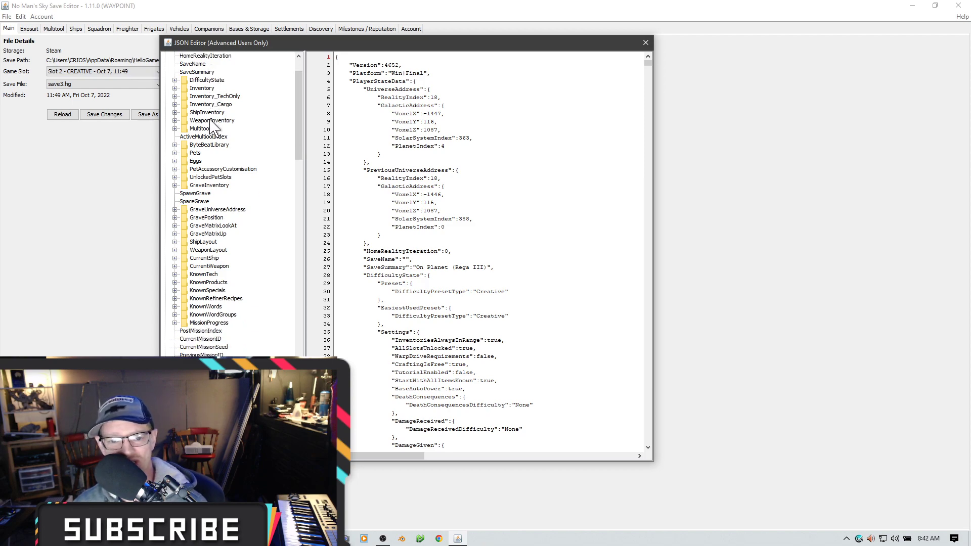
pyautogui.scroll(2, 215, 124)
pyautogui.click(166, 79)
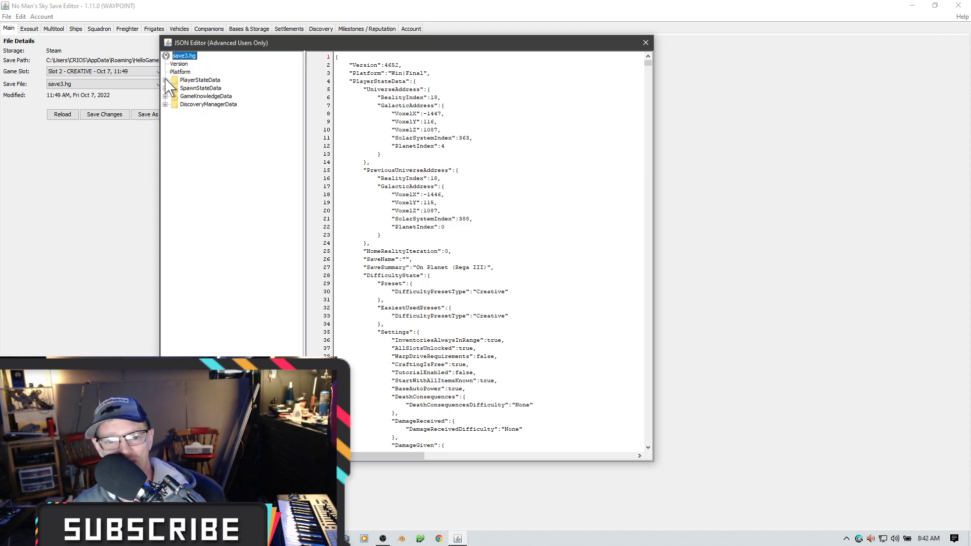
# - Expand the Pets list under PlayerStateData and read through the first pet's JSON, including its descriptors, seeds and creature type
pyautogui.click(166, 80)
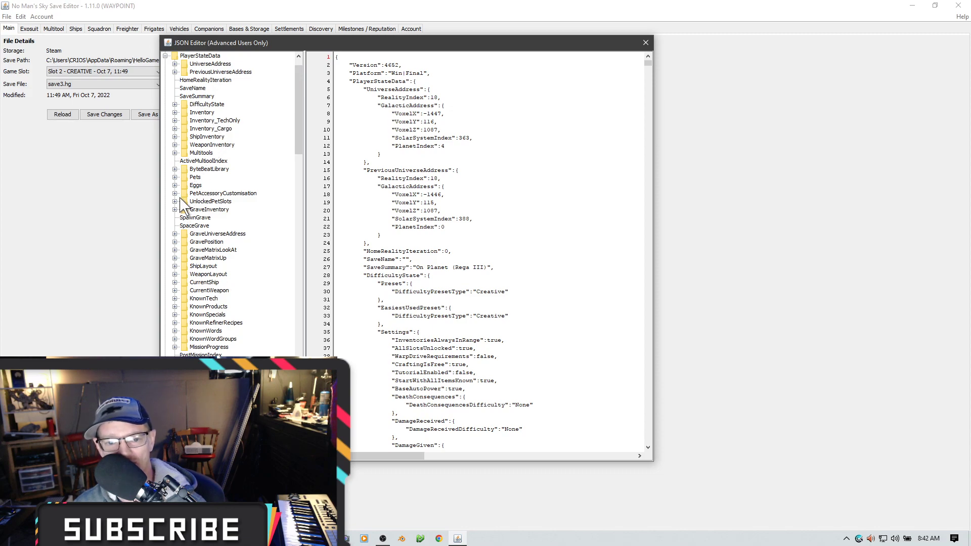
pyautogui.click(175, 177)
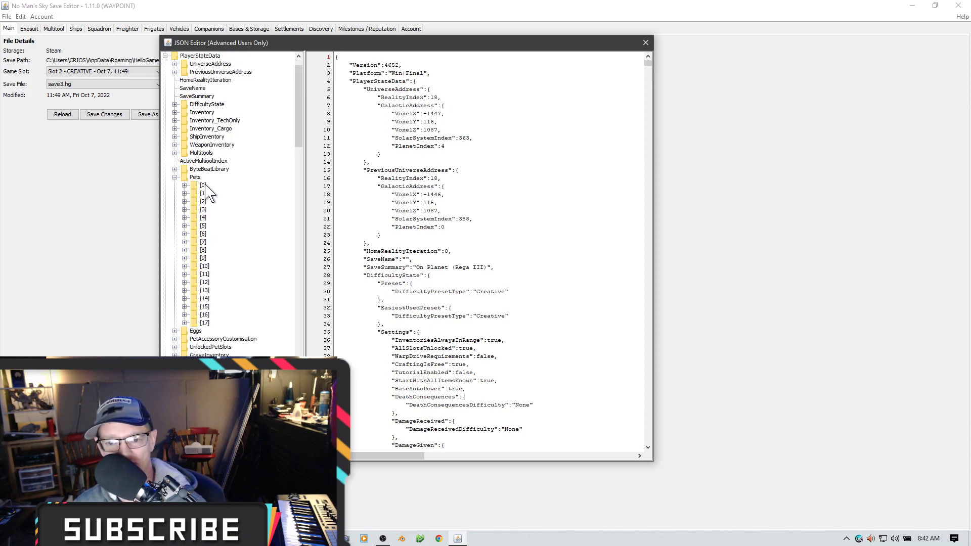
pyautogui.click(203, 185)
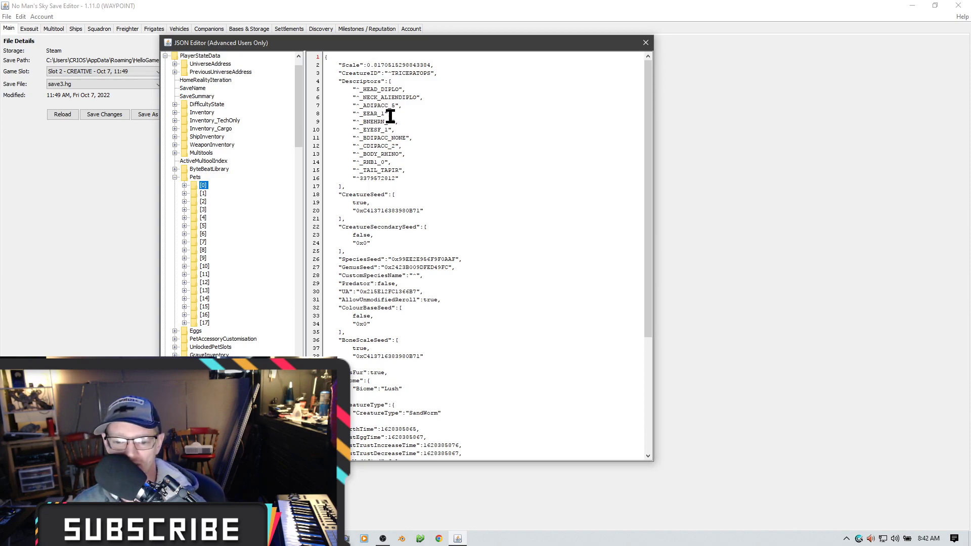
pyautogui.scroll(-3, 397, 133)
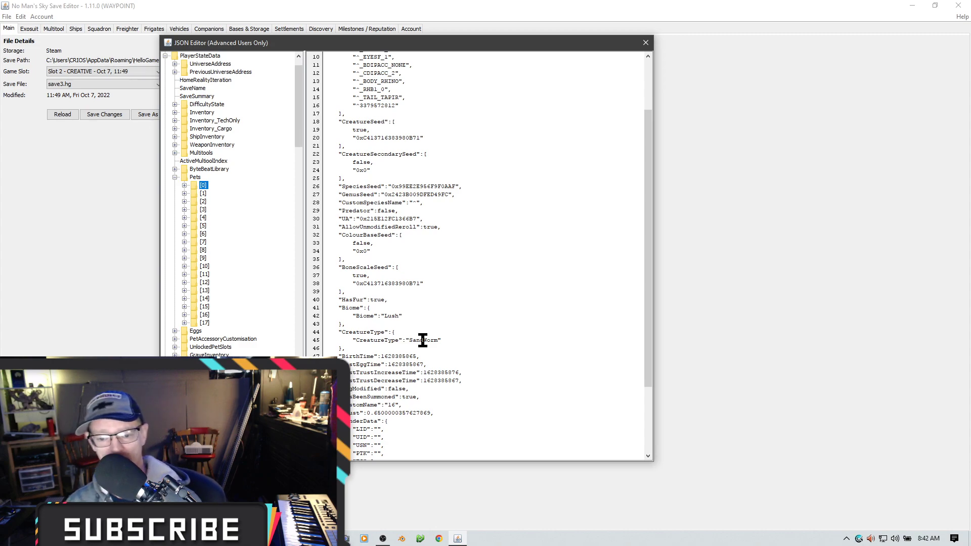
pyautogui.scroll(-3, 374, 258)
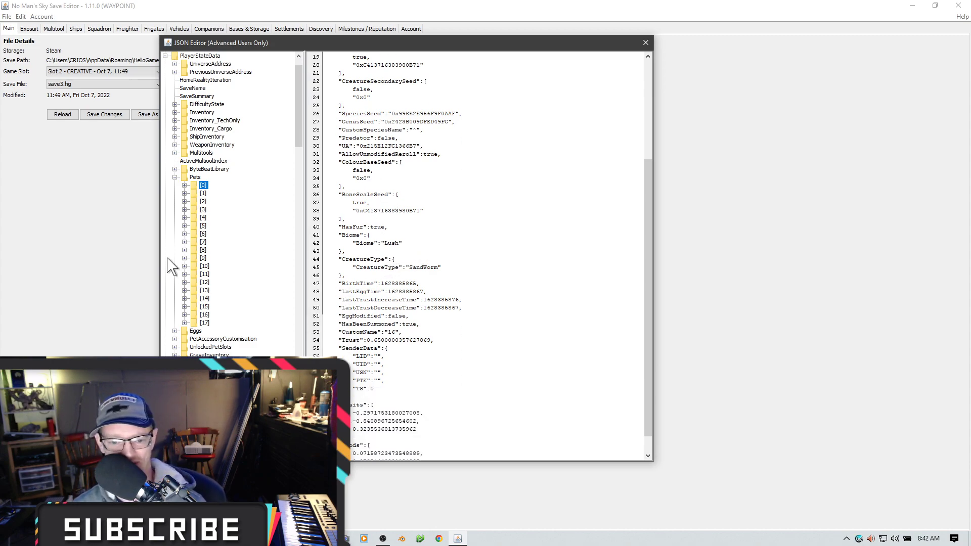
# - Find PersistentPlayerBases among the PlayerStateData entries and look over its list of bases, collapsing the branch again
pyautogui.scroll(-12, 174, 268)
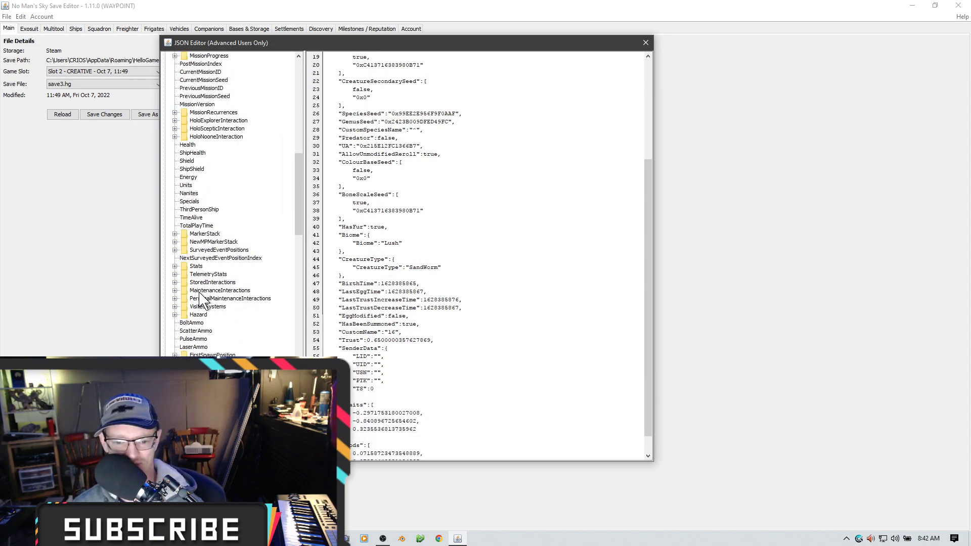
pyautogui.scroll(-15, 201, 299)
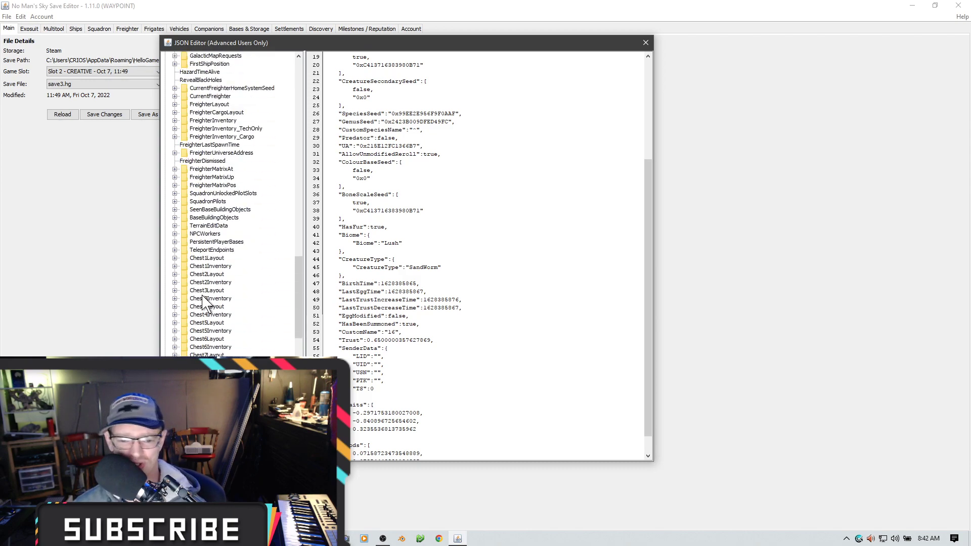
pyautogui.scroll(-2, 206, 302)
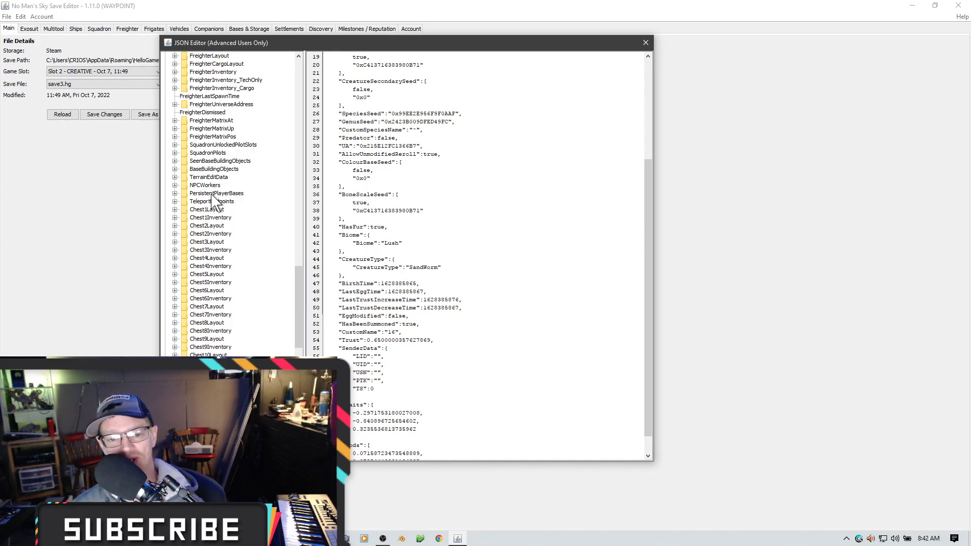
pyautogui.click(174, 193)
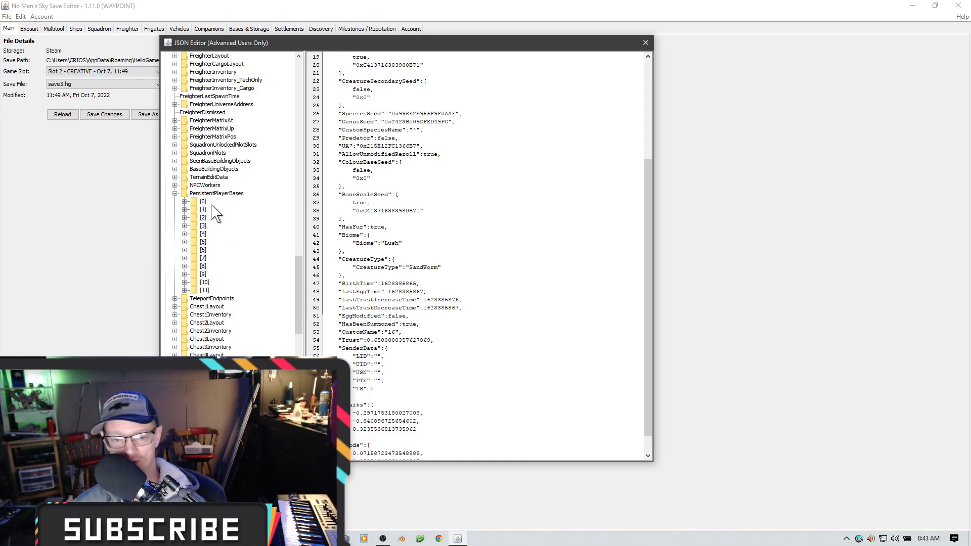
pyautogui.click(175, 193)
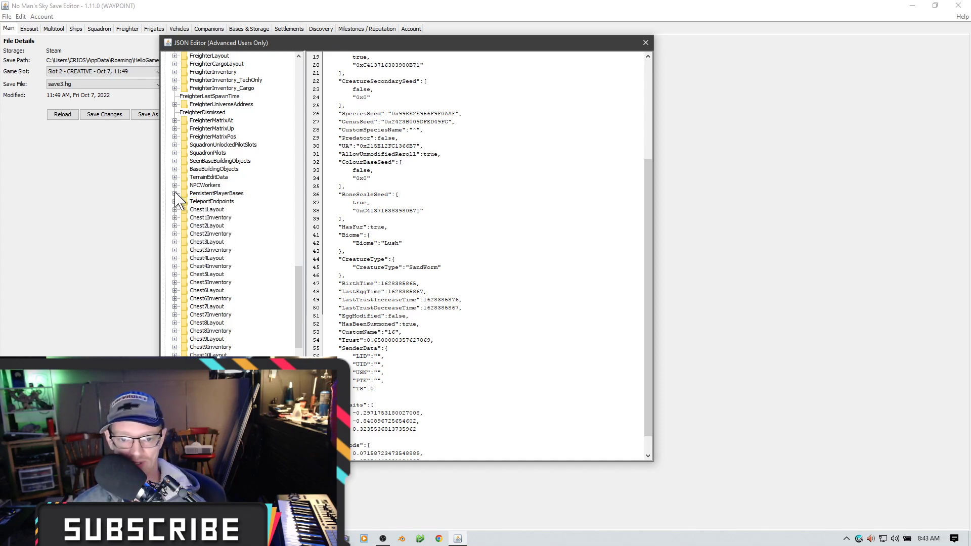
# - Examine the first CharacterCustomisationData entry's descriptor groups, colours, texture options and overall Scale value, closing the JSON Editor without editing
pyautogui.scroll(-10, 241, 223)
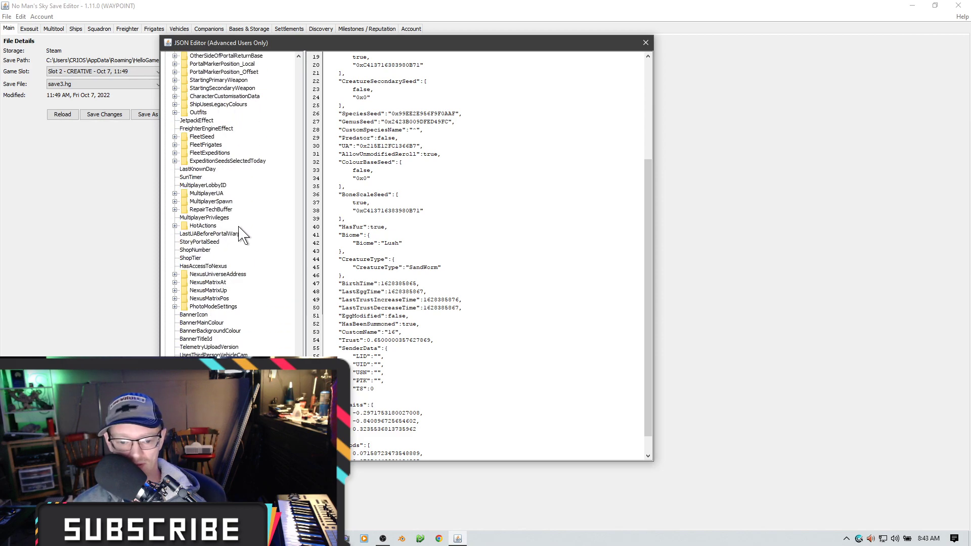
pyautogui.scroll(-1, 244, 233)
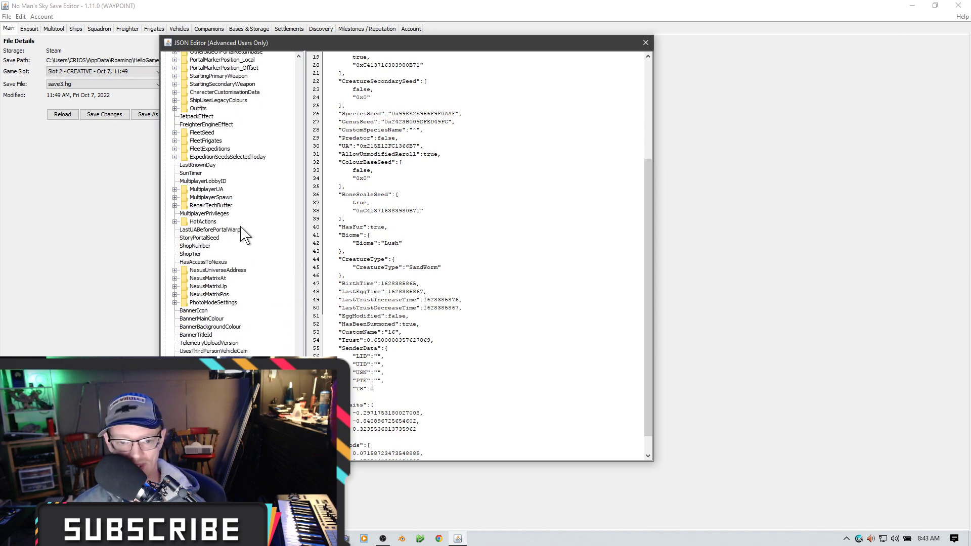
pyautogui.click(174, 92)
pyautogui.click(203, 100)
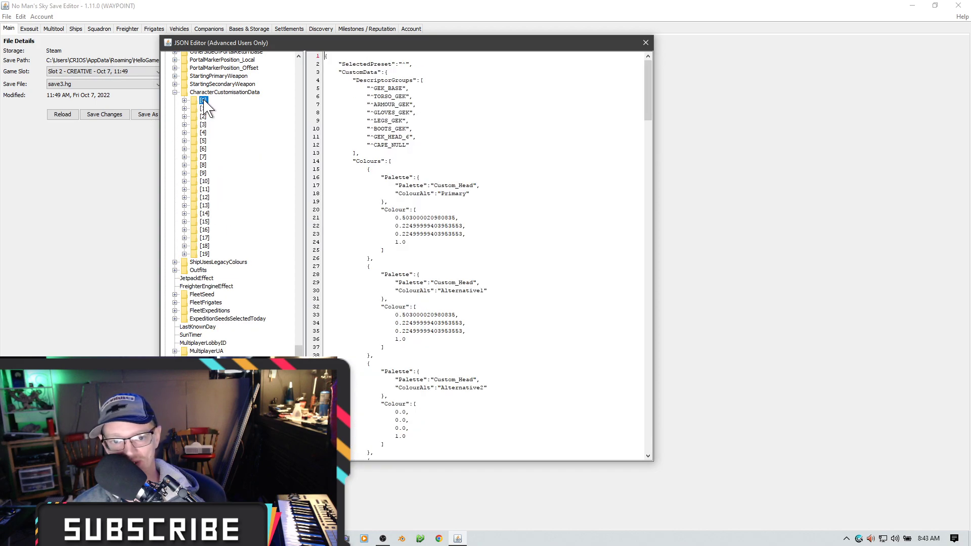
pyautogui.moveTo(648, 98); pyautogui.dragTo(648, 456)
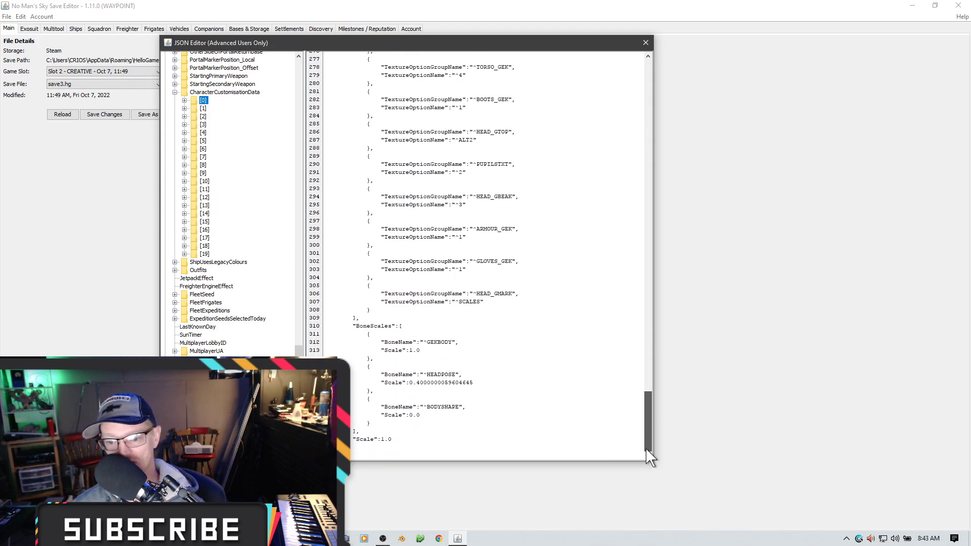
pyautogui.click(383, 440)
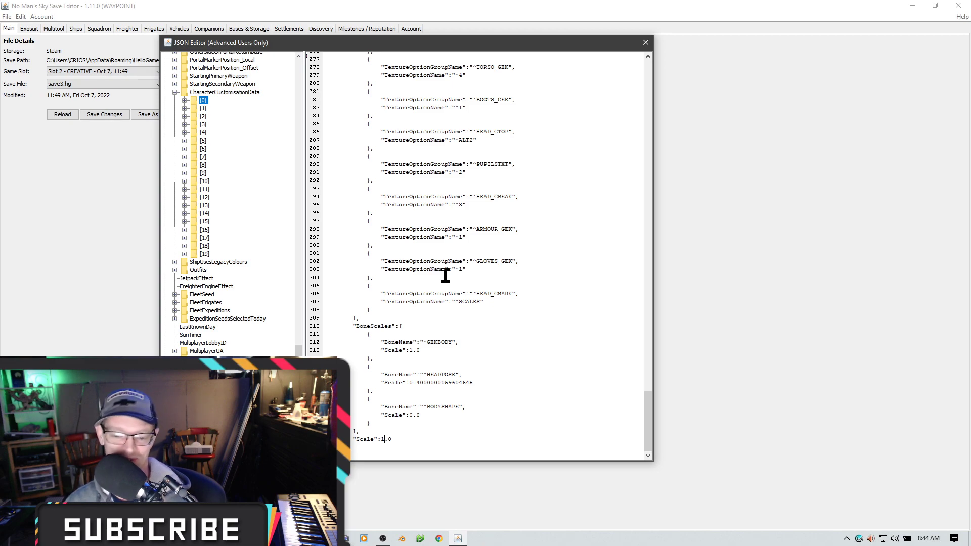
pyautogui.scroll(9, 447, 274)
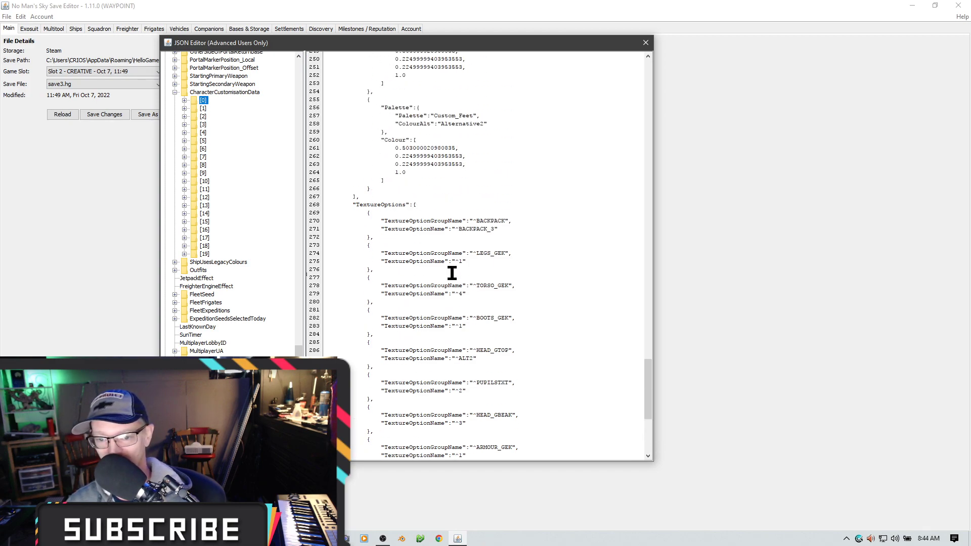
pyautogui.scroll(18, 451, 273)
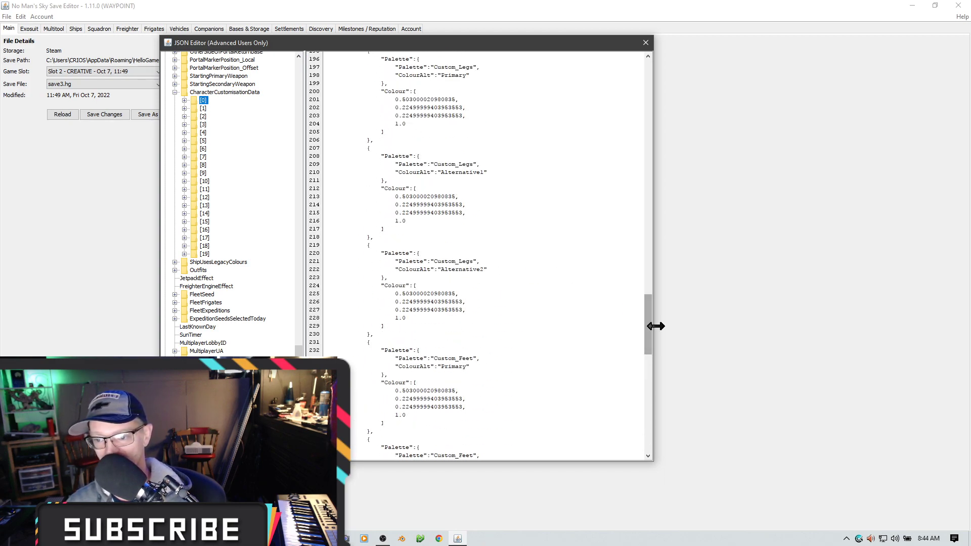
pyautogui.moveTo(650, 316); pyautogui.dragTo(631, 80)
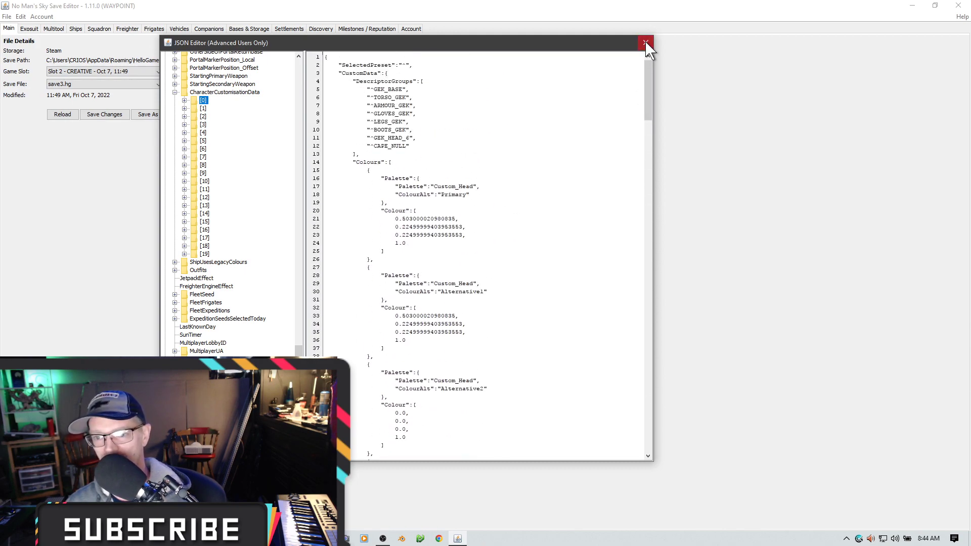
pyautogui.click(646, 44)
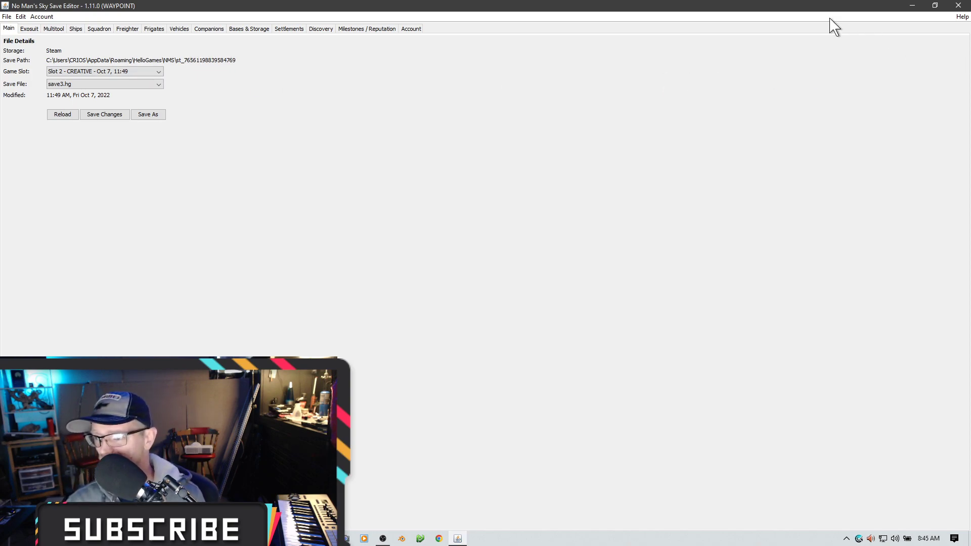
pyautogui.moveTo(724, 6); pyautogui.dragTo(576, 7)
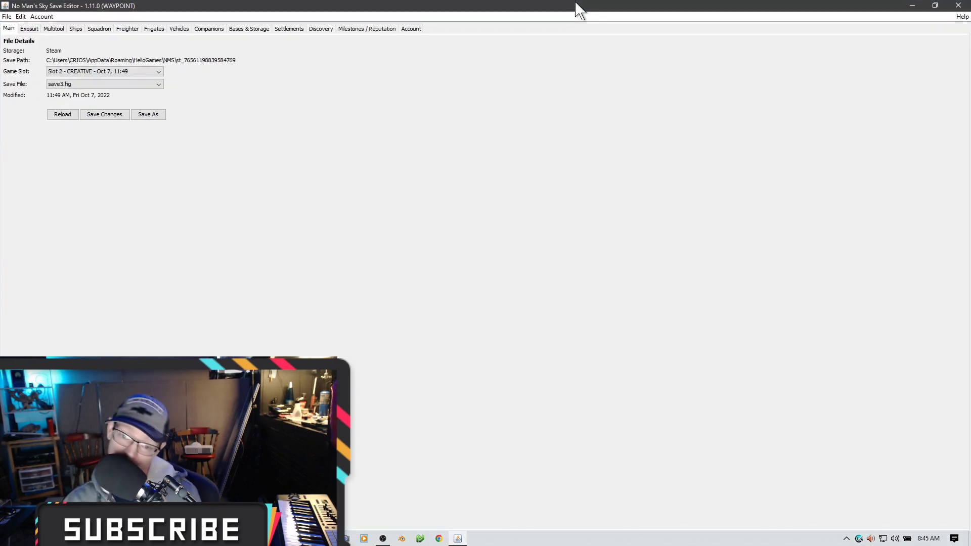